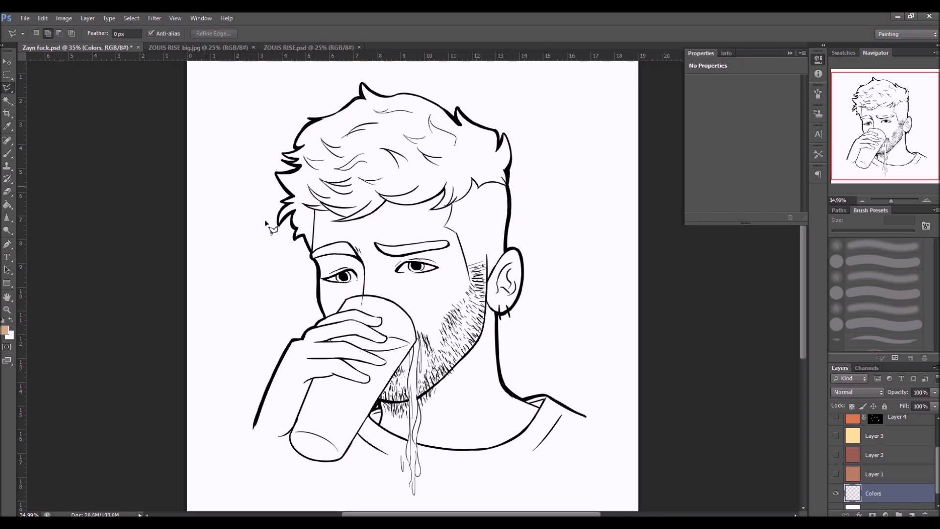
left_click(7, 153)
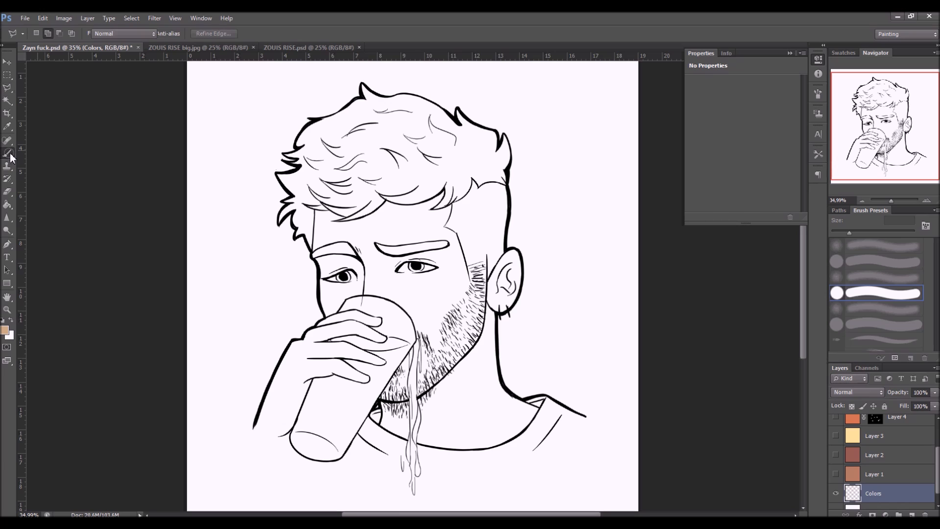
mouse_move(319, 205)
left_mouse_down()
mouse_move(316, 255)
mouse_move(335, 231)
left_mouse_up()
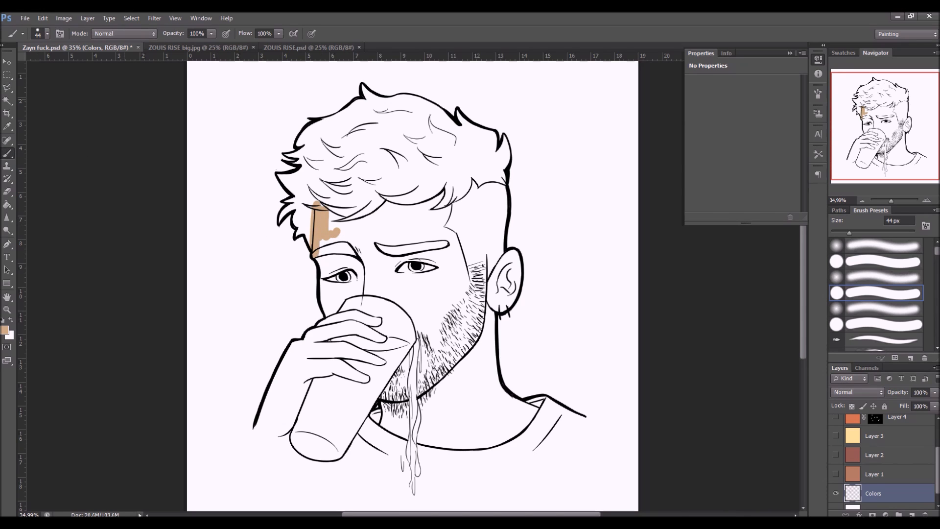
key("ctrl+z")
Start a Polygonal Lasso selection of the skin, tracing the face's outer edge from the temple hair down to the raised hand
left_click(7, 88)
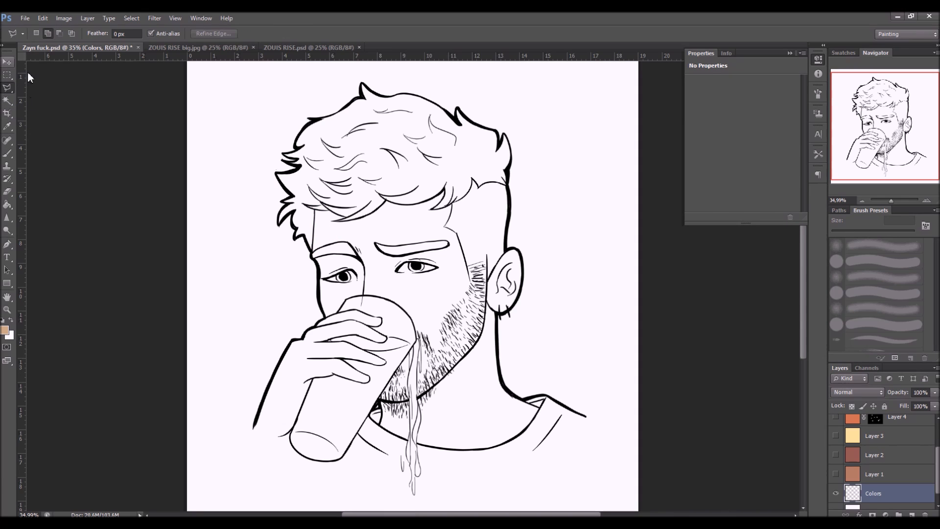
right_click(9, 93)
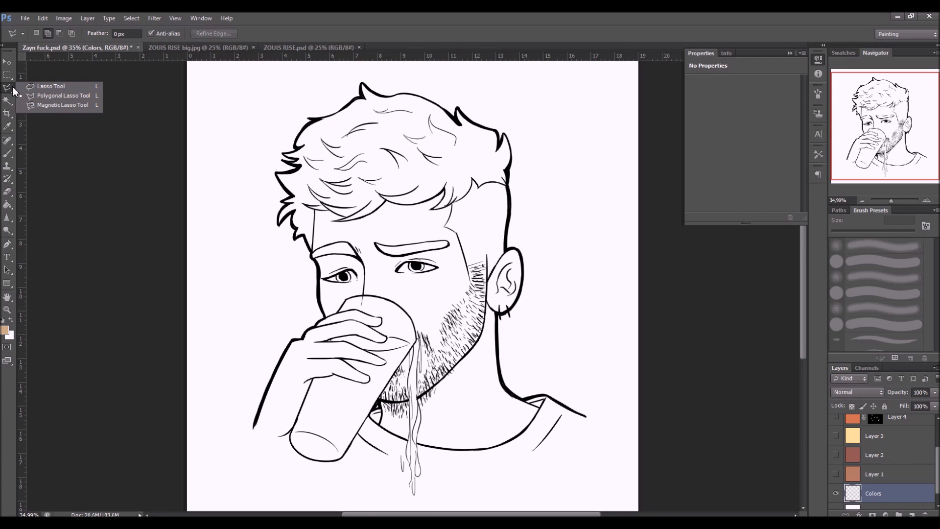
left_click_drag(889, 203, 892, 200)
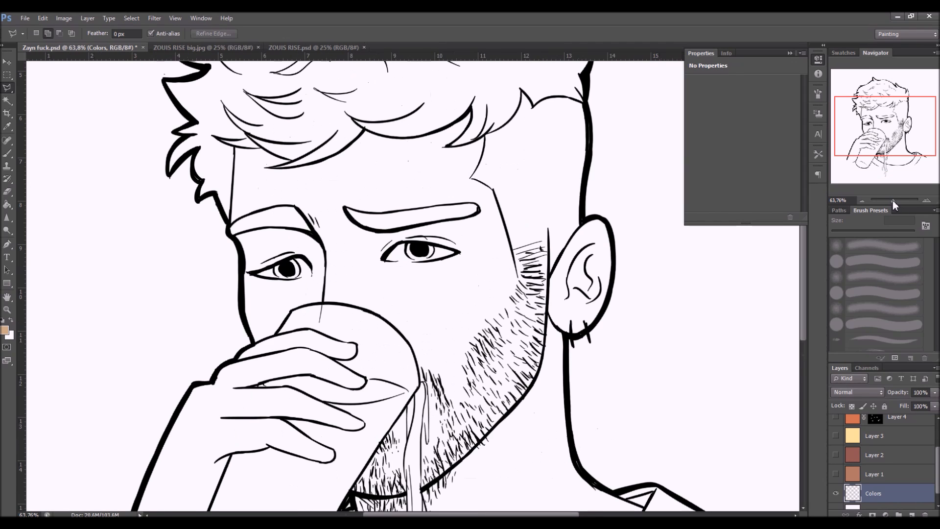
left_click(211, 157)
left_click(229, 234)
left_click(241, 260)
left_click(250, 344)
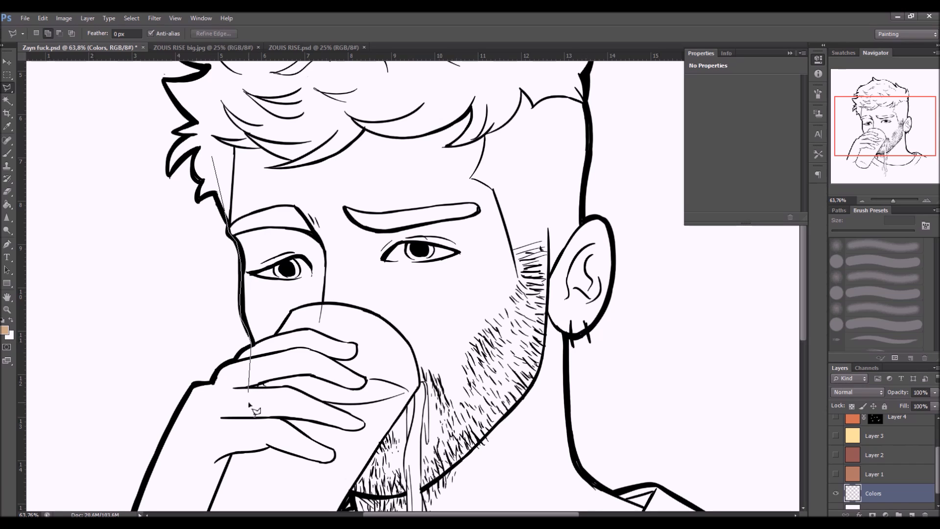
Continue the skin lasso over the knuckles and along the outer edge of the wrist and forearm
left_click(235, 361)
left_click(220, 364)
left_click(212, 378)
left_click(191, 382)
left_click(155, 463)
Carry the skin lasso across the forearm's lower end, over the cup and into the shirt below the collar
scroll(151, 465, "down", 3)
scroll(132, 484, "down", 2)
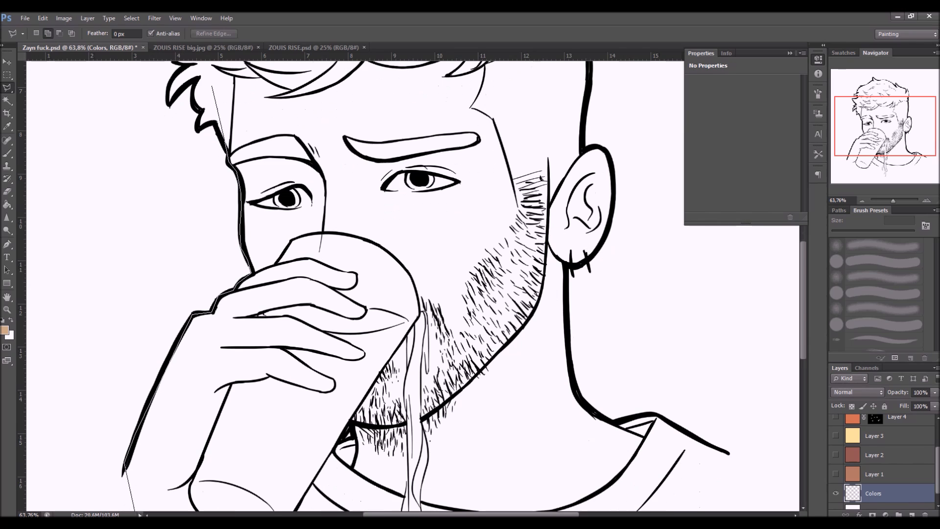
left_click(168, 493)
left_click(221, 479)
left_click(277, 416)
left_click(333, 410)
left_click(322, 454)
left_click(346, 481)
left_click(377, 498)
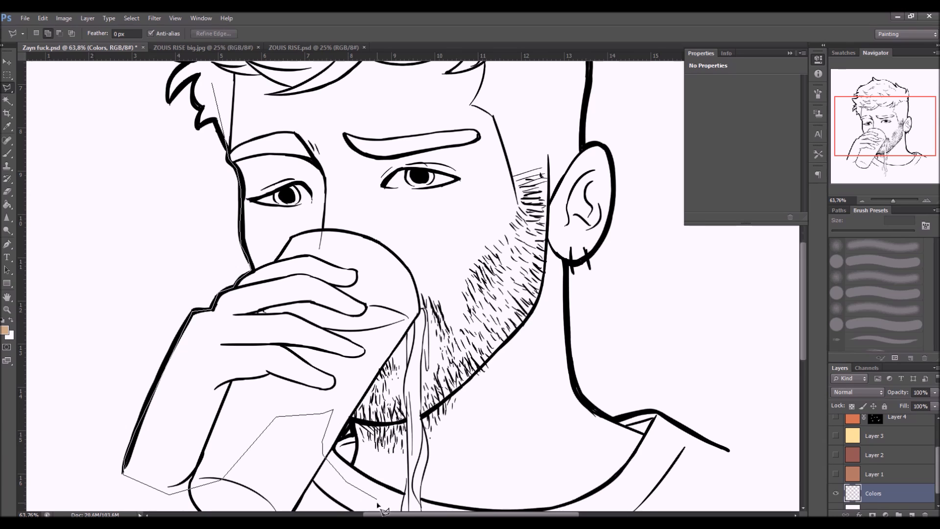
Extend the skin lasso beneath the shirt's neckline to the shoulder and up the outer edge of the neck
scroll(378, 500, "down", 2)
left_click(474, 490)
left_click(563, 499)
left_click(653, 452)
left_click(650, 410)
left_click(646, 388)
left_click(614, 385)
left_click(594, 378)
left_click(579, 363)
left_click(571, 338)
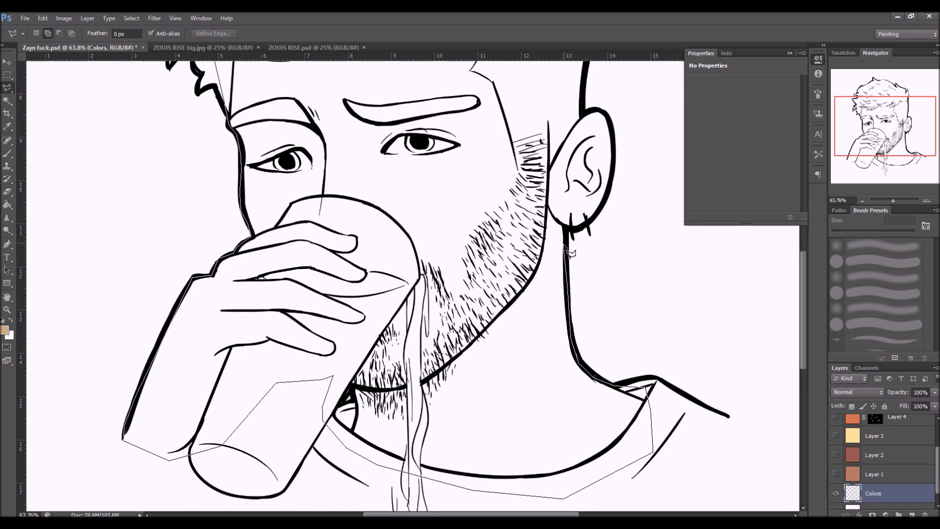
Trace the skin lasso from the top of the neck around the outer edge of the ear
left_click(565, 228)
left_click(592, 218)
left_click(601, 207)
left_click(610, 181)
left_click(613, 146)
left_click(602, 119)
left_click(611, 136)
left_click(612, 123)
left_click(602, 112)
left_click(580, 113)
Close the skin lasso roughly from the ear through the side hair and fringe back to its starting point
left_click(532, 95)
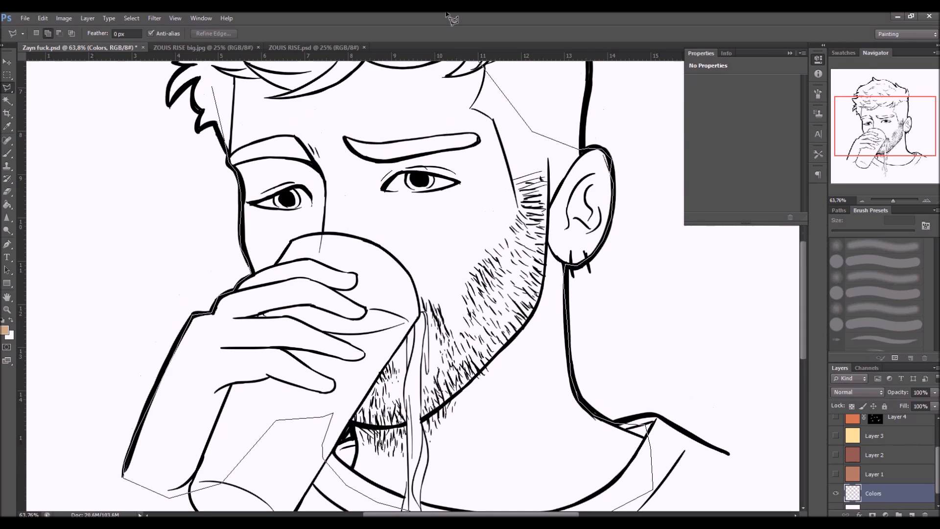
left_click(494, 117)
left_click(489, 68)
left_click(441, 57)
left_click(236, 93)
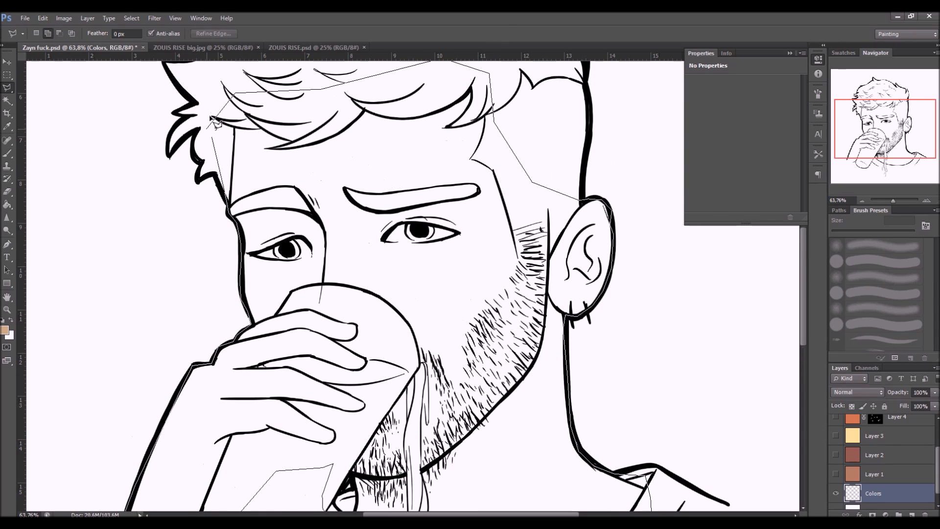
left_click(209, 129)
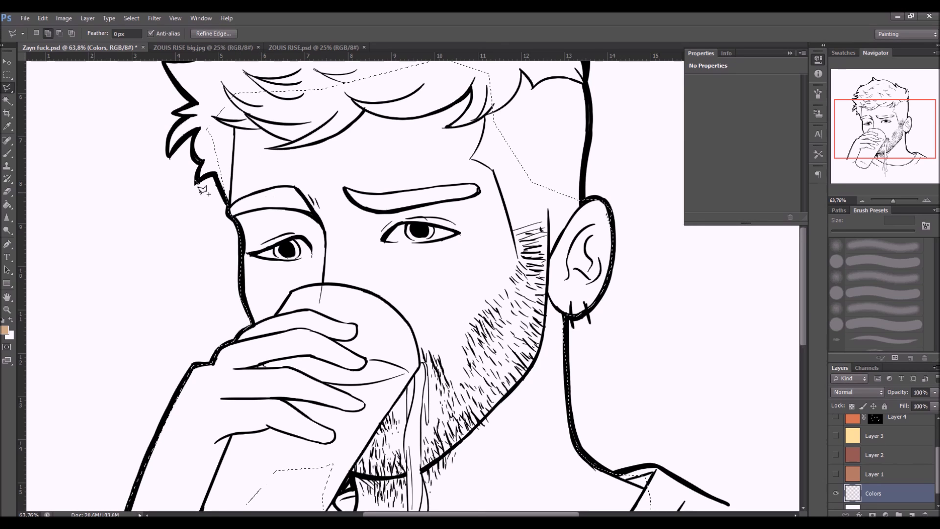
Set the foreground colour to a light peach skin tone, #f4d9ba, for the Paint Bucket fill
left_click(7, 204)
left_click(6, 329)
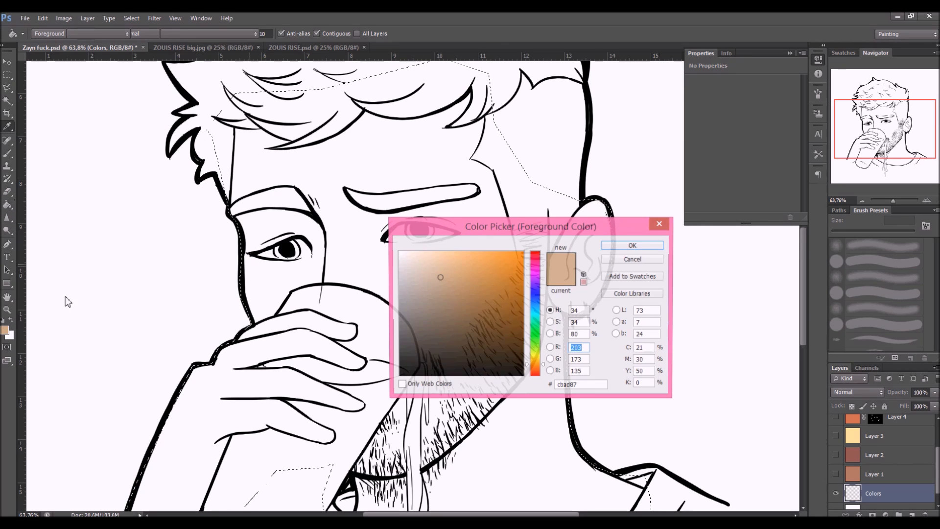
left_click(422, 252)
left_click_drag(426, 259, 431, 255)
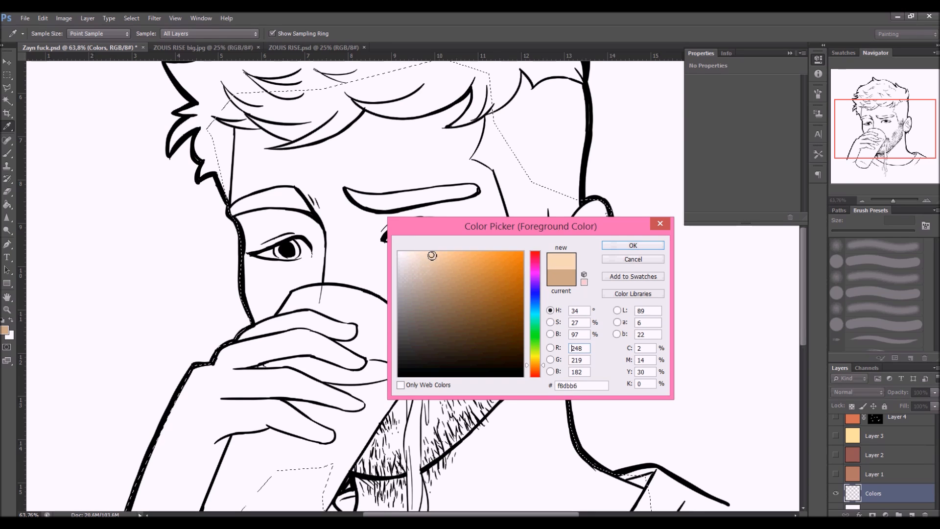
left_click_drag(542, 367, 543, 370)
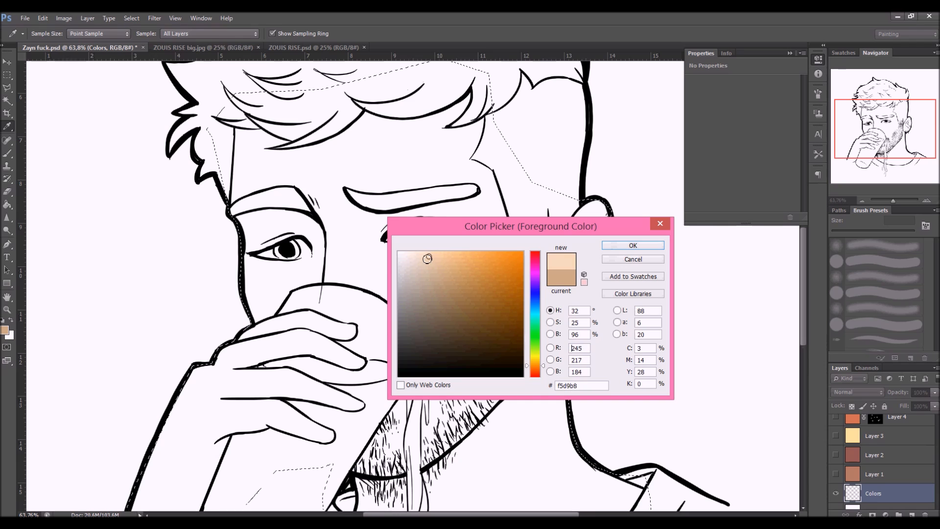
key("Return")
Fill the selected skin area on the Colors layer with the peach colour and deselect it
key("g")
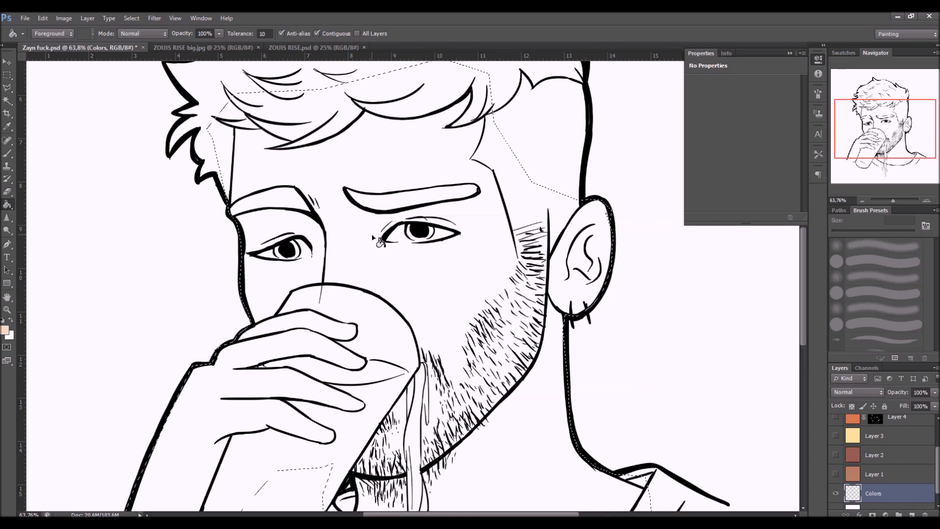
left_click(373, 239)
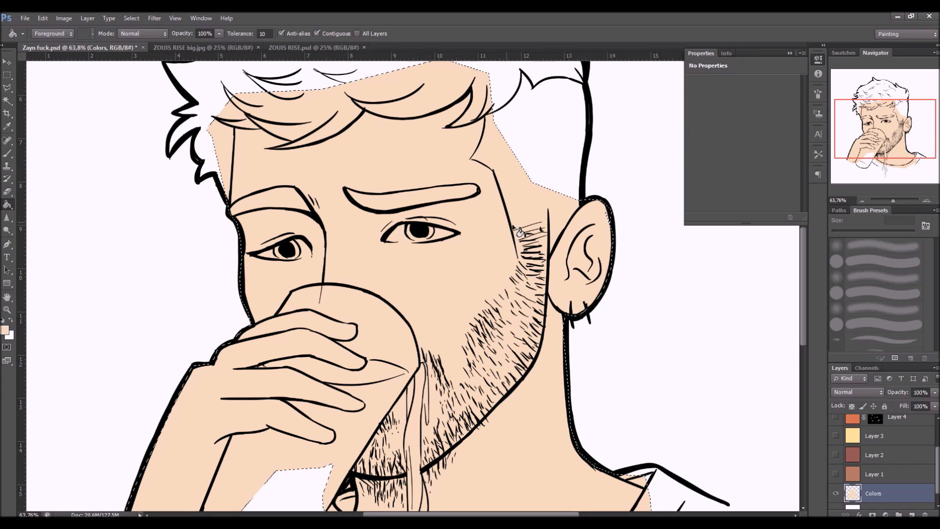
key("ctrl+d")
Set the foreground colour to a light warm grey, about #d7d0c9, for the hair
left_click(7, 87)
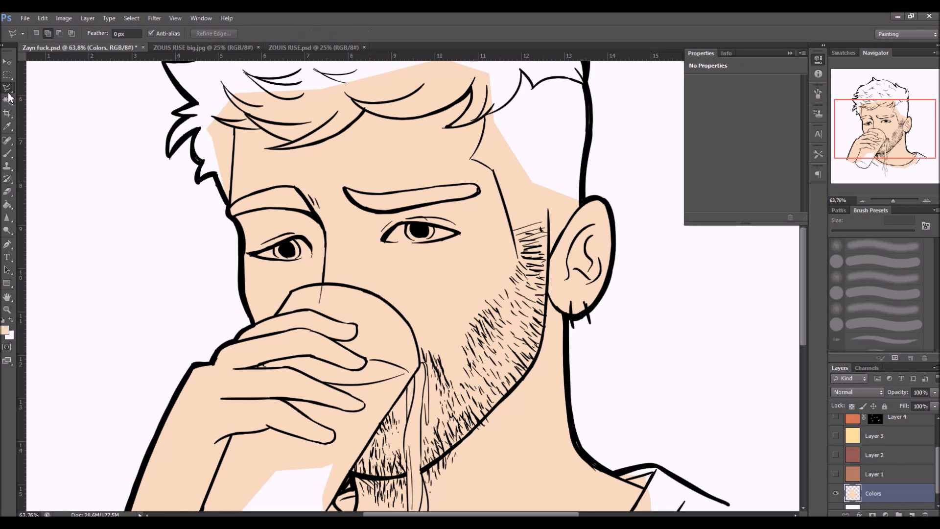
left_click_drag(359, 191, 400, 266)
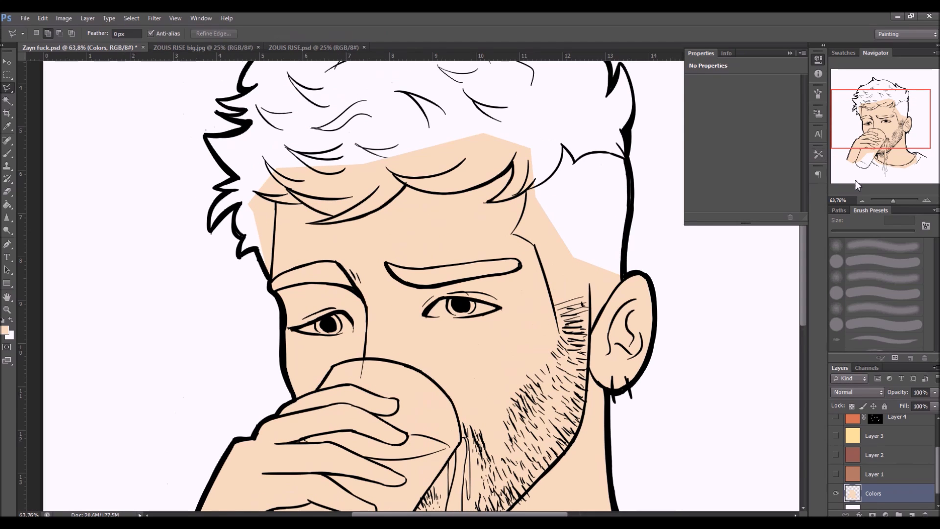
left_click_drag(891, 200, 894, 202)
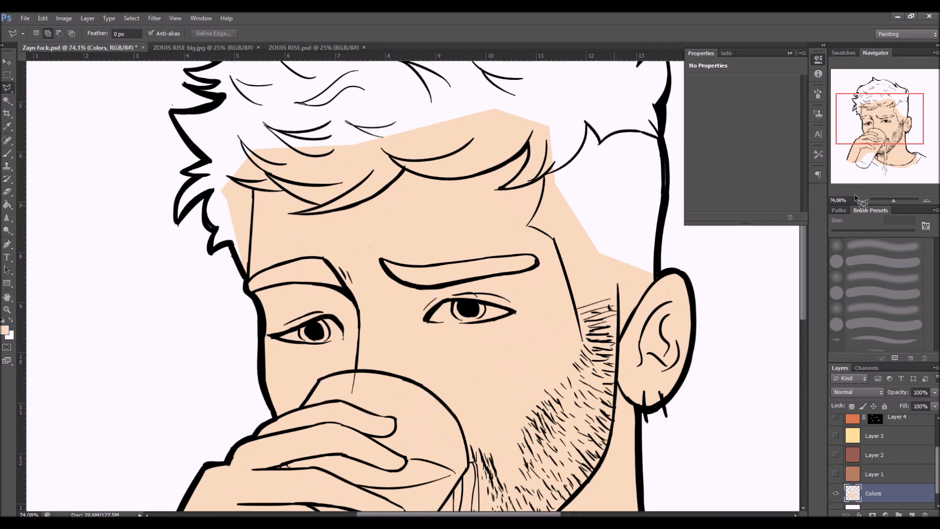
left_click(894, 200)
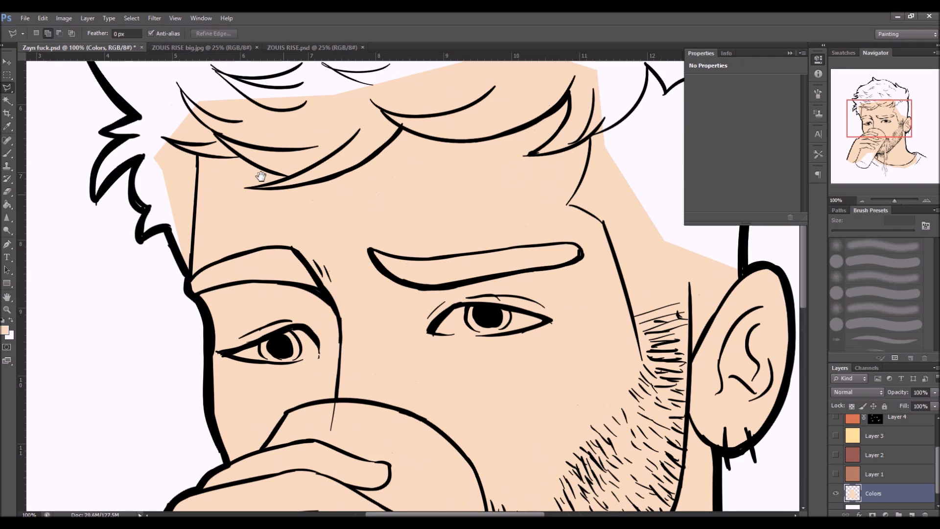
left_click_drag(282, 191, 382, 241)
left_click(4, 329)
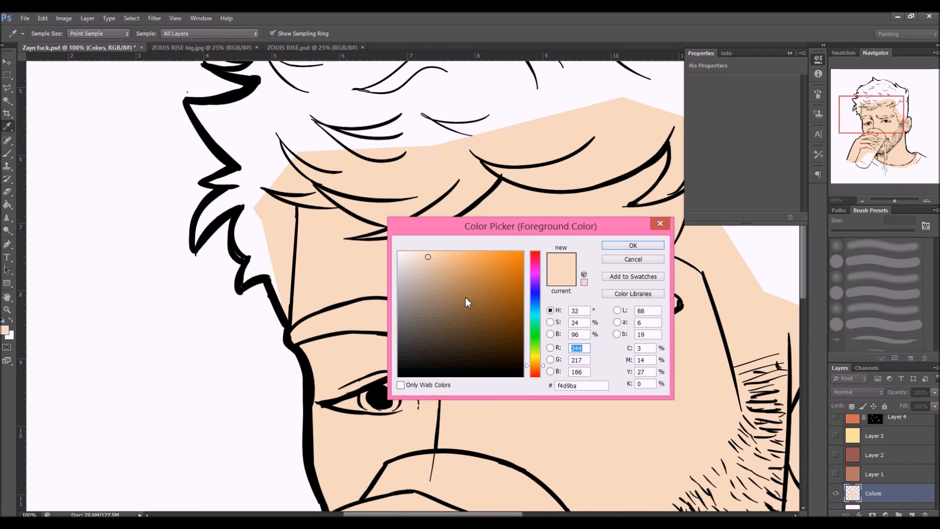
left_click_drag(420, 274, 406, 272)
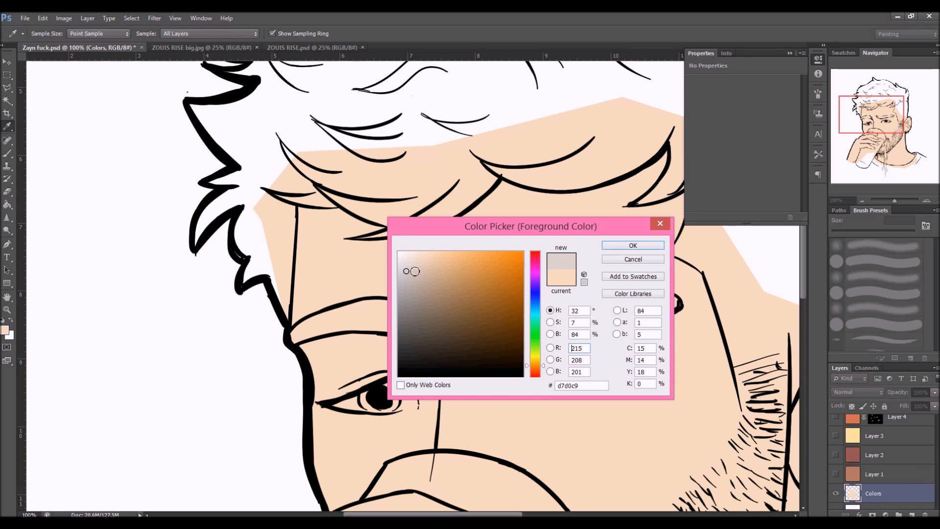
left_click(607, 246)
Start a Polygonal Lasso selection of the hair, tracing the temple line up to the fringe and its first pointed lock
key("l")
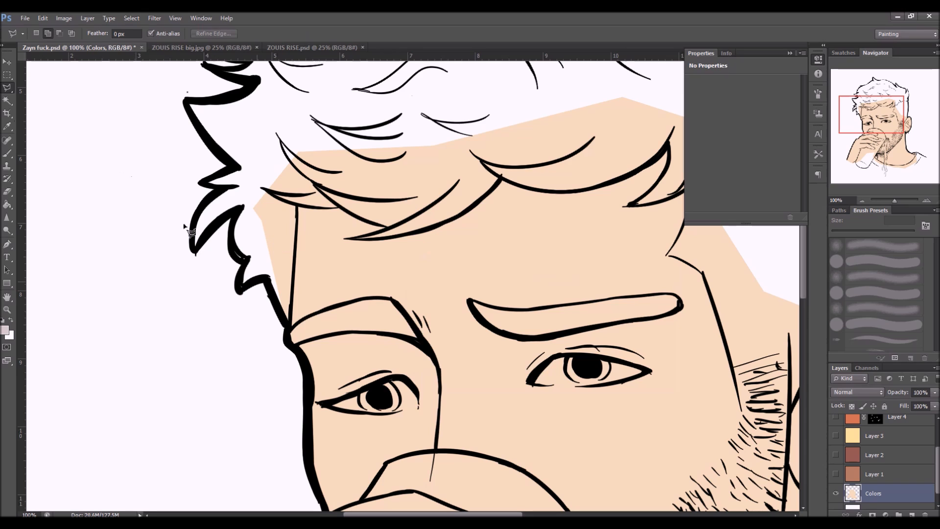
left_click(262, 278)
left_click(290, 329)
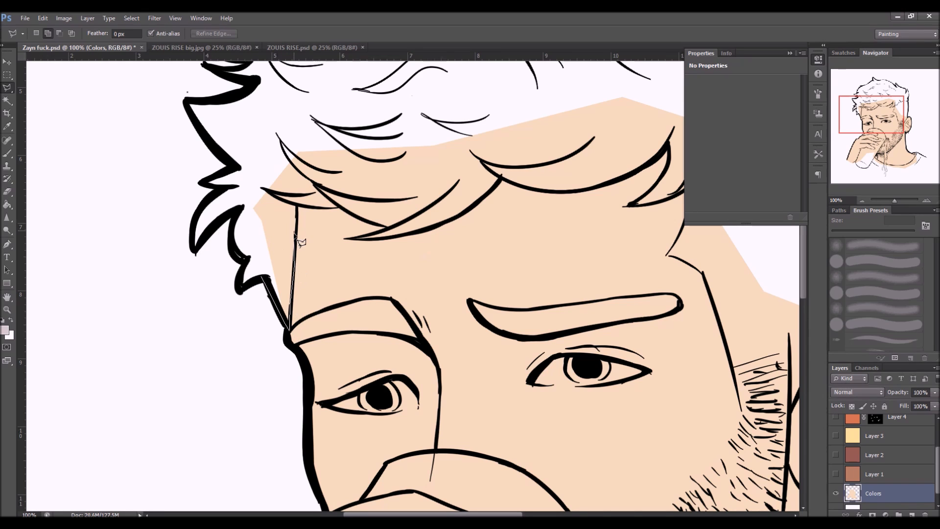
left_click(297, 205)
left_click(337, 208)
left_click(386, 228)
left_click(344, 239)
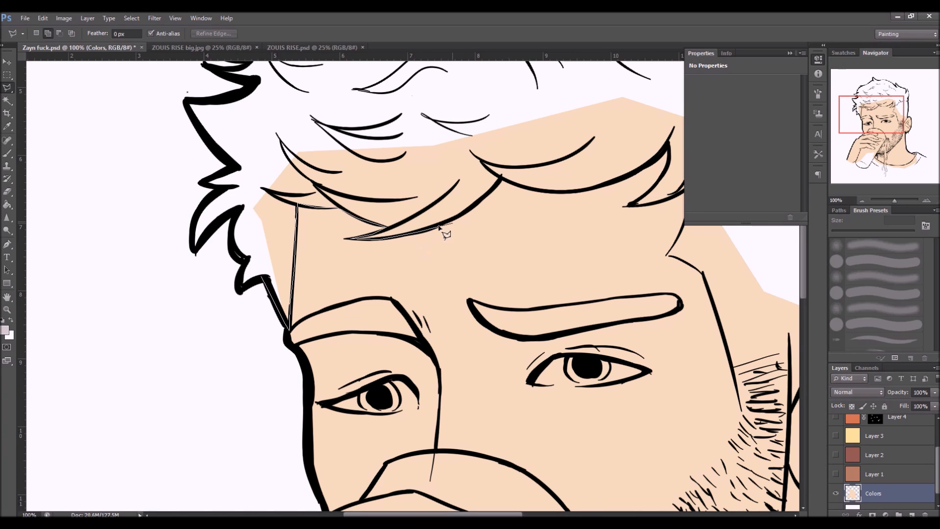
Continue the hair lasso along the fringe's lower edge, then roughly up through the middle of the hair
left_click(455, 221)
left_click(501, 177)
left_click(542, 191)
left_click(556, 116)
scroll(556, 116, "up", 3)
left_click(401, 85)
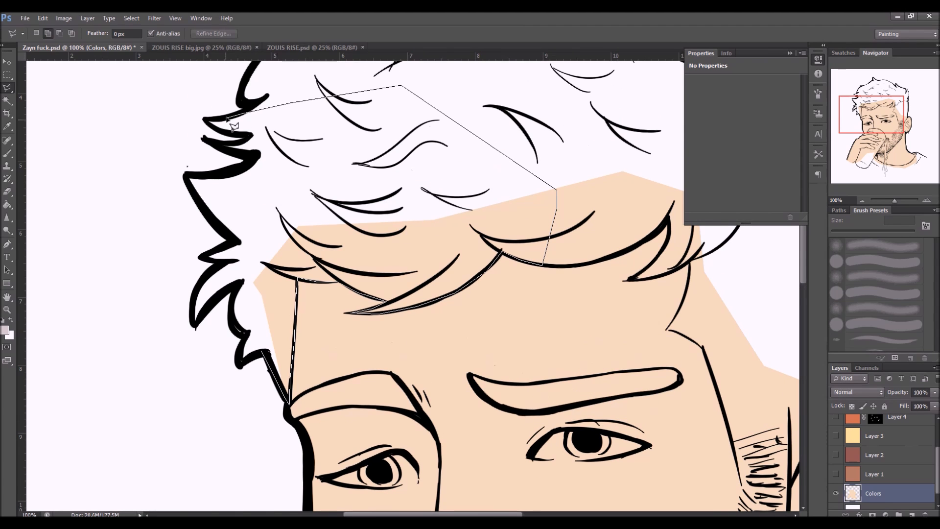
Run the hair lasso to the outer hair edge and trace its upper spikes
left_click(205, 119)
left_click(243, 134)
left_click(221, 146)
left_click(242, 152)
left_click(243, 166)
left_click(220, 173)
left_click(185, 178)
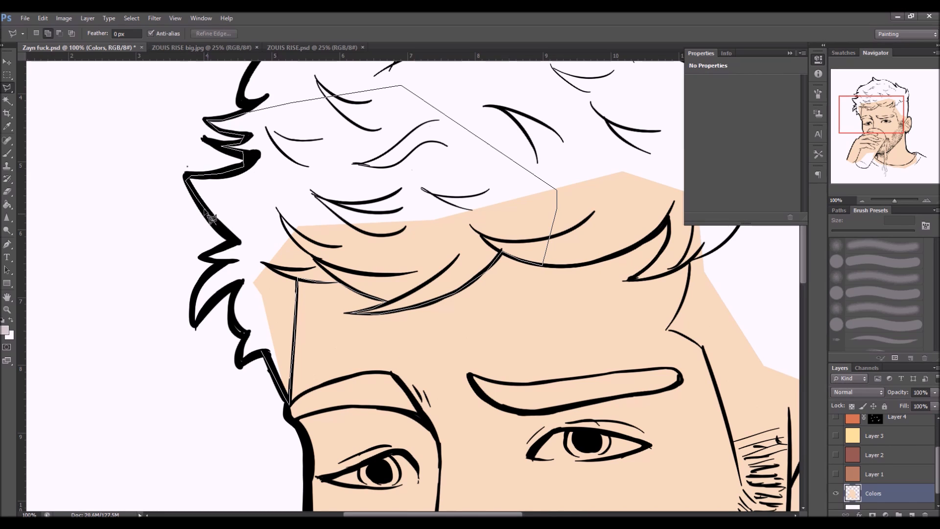
Trace the hair lasso down the middle spikes of the outer edge to the tip of the long curved lock
left_click(238, 241)
left_click(201, 255)
left_click(223, 262)
left_click(211, 268)
left_click(195, 293)
left_click(190, 310)
left_click(191, 323)
left_click(195, 325)
Close the hair lasso around the lowest spikes to the temple, fill it with the light grey and deselect
left_click(210, 304)
left_click(222, 293)
left_click(236, 287)
left_click(231, 303)
left_click(239, 331)
left_click(248, 333)
left_click(240, 348)
left_click(239, 364)
left_click(264, 352)
double_click(268, 361)
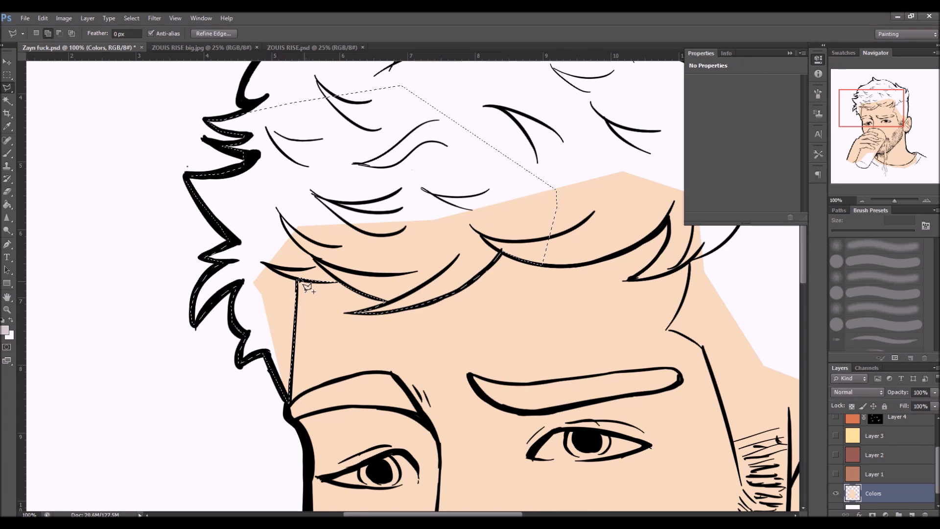
key("alt+BackSpace")
key("ctrl+d")
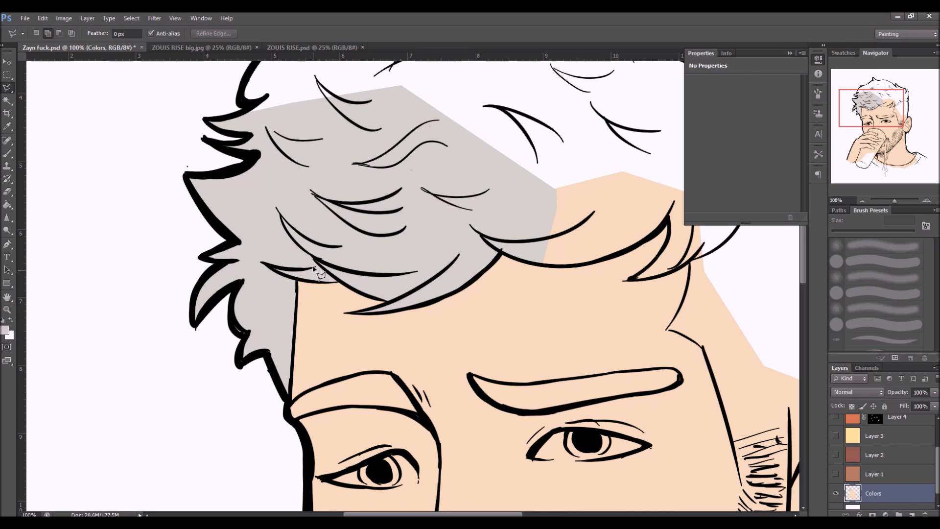
Start another lasso selection for the remaining hair, following the fringe's lower edge from the border of the grey fill
left_click_drag(319, 230, 258, 267)
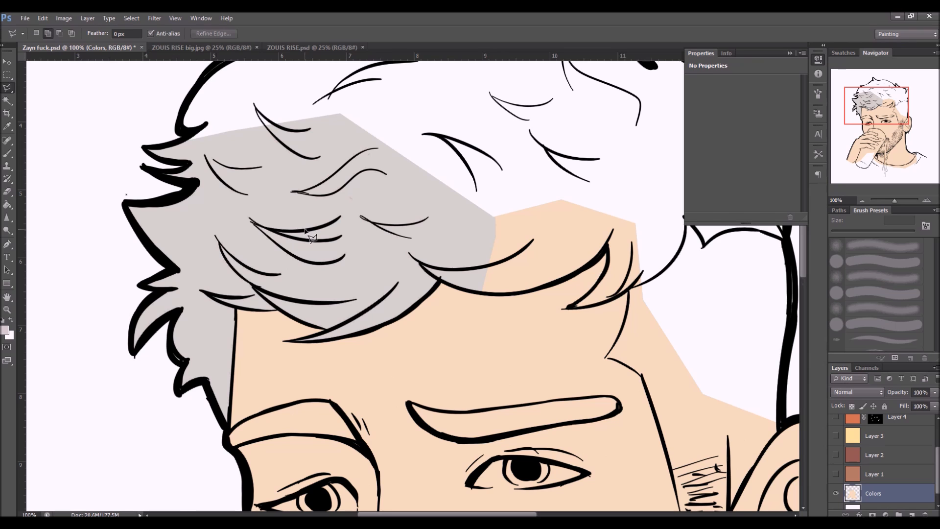
left_click_drag(322, 255, 234, 230)
left_click(336, 240)
left_click(380, 266)
left_click(416, 268)
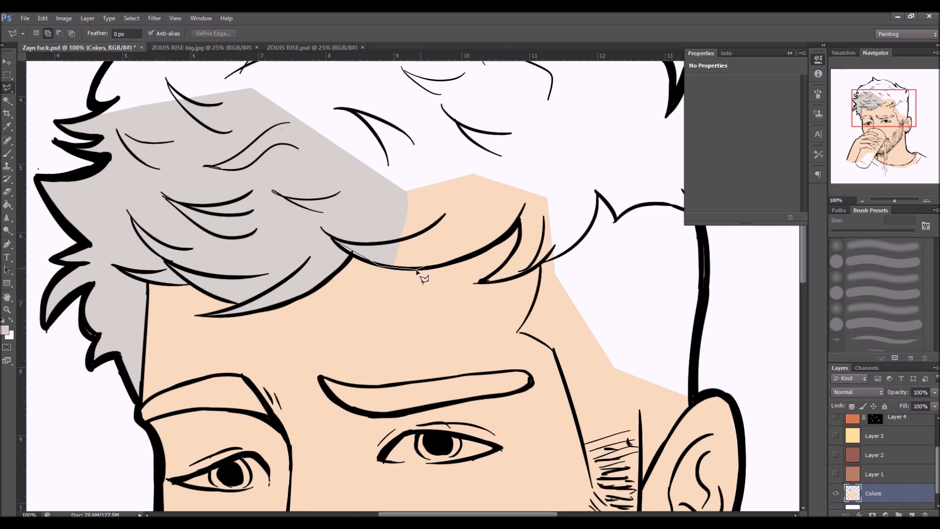
left_click(438, 266)
left_click(467, 255)
left_click(491, 246)
Trace the hair lasso around the pointed lock at the end of the fringe, down to its tip
left_click(510, 233)
left_click(518, 220)
left_click(520, 238)
left_click(512, 255)
left_click(492, 273)
left_click(479, 283)
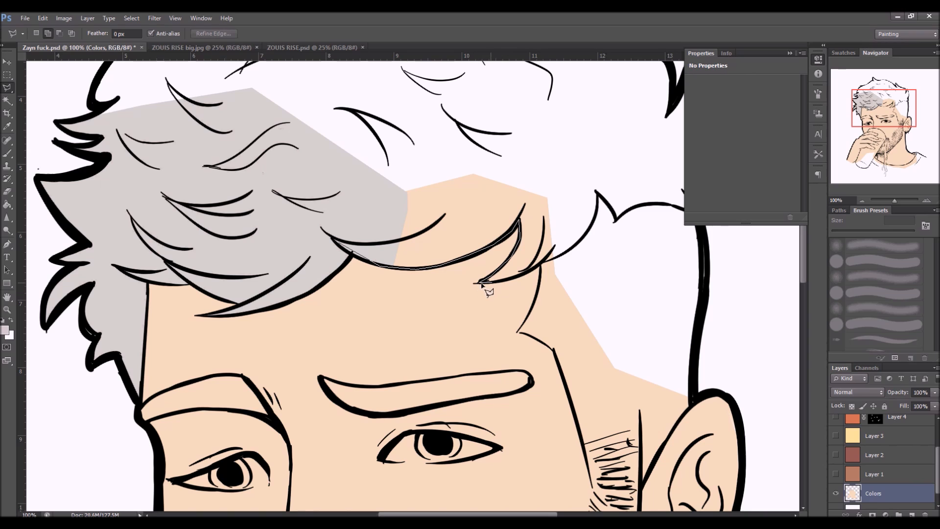
Trace the hair lasso from the fringe along the temple hairline, down the sideburn edge and across to the ear
left_click(539, 267)
left_click(517, 332)
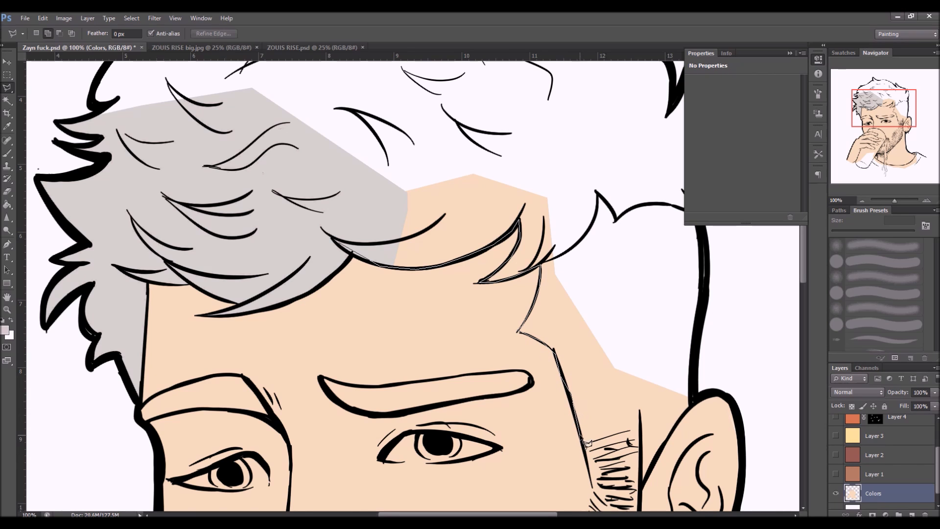
left_click(589, 467)
scroll(591, 468, "down", 1)
left_click(608, 468)
left_click(646, 470)
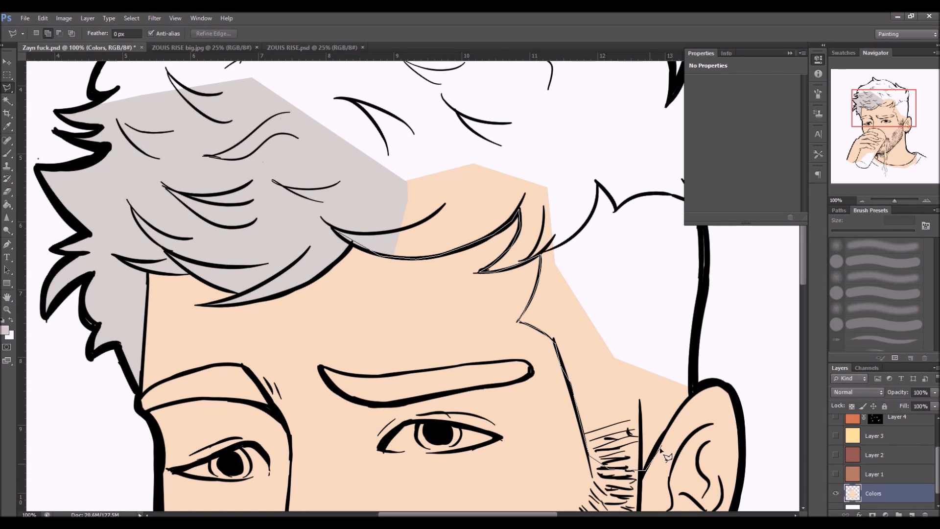
Trace the hair lasso up the front of the ear and along the outline at the back of the head
left_click(688, 397)
left_click(695, 355)
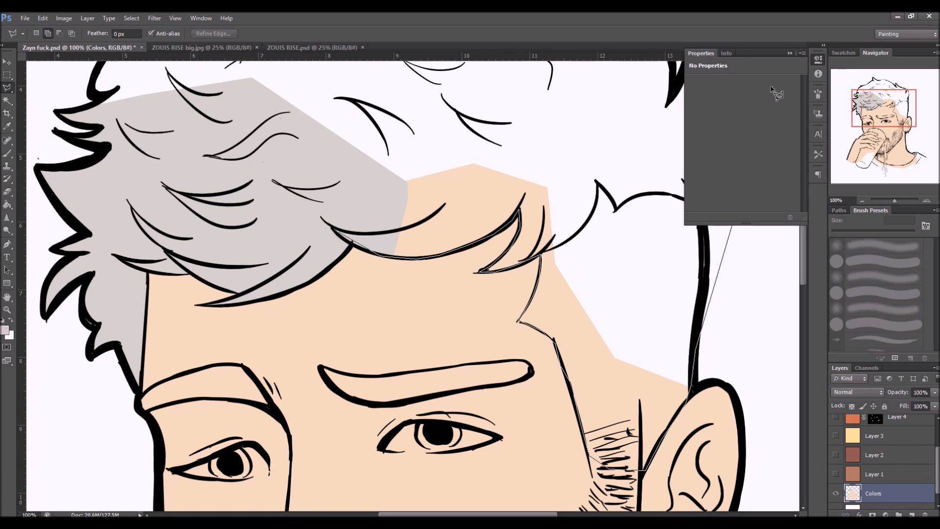
left_click(701, 285)
scroll(733, 147, "right", 3)
left_click(629, 201)
left_click(633, 157)
left_click(640, 137)
scroll(646, 121, "up", 1)
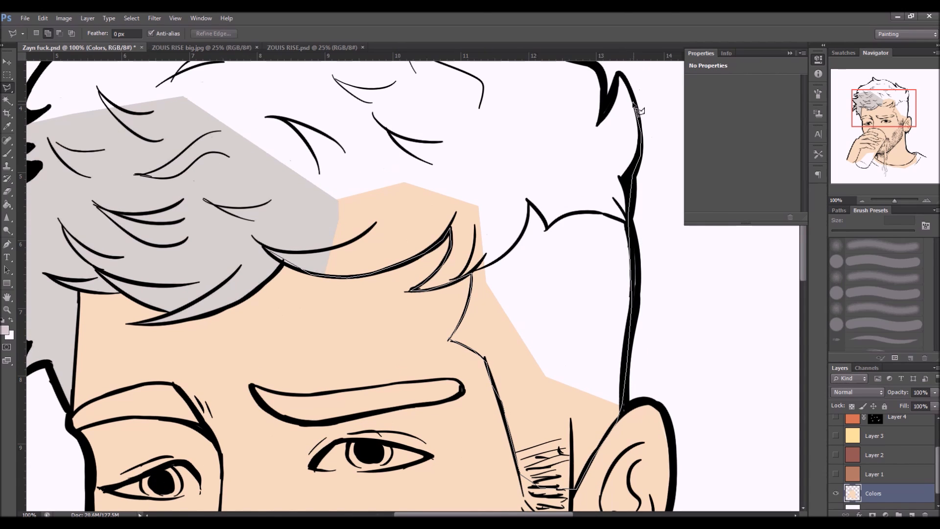
Trace the hair lasso around the pointed tuft at the upper back of the head and on along the outline
left_click(620, 73)
left_click(605, 107)
left_click(603, 80)
scroll(590, 68, "up", 2)
left_click(592, 103)
left_click(538, 87)
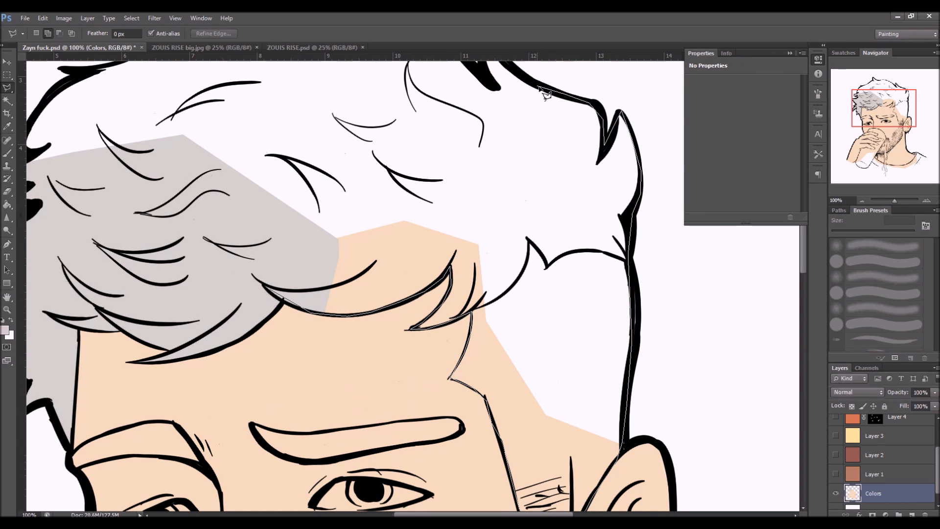
Trace the hair lasso around the second tuft and along the outline over the crown
scroll(533, 85, "up", 2)
left_click(486, 84)
left_click(485, 120)
left_click(442, 83)
scroll(394, 46, "up", 2)
left_click(406, 104)
left_click(329, 82)
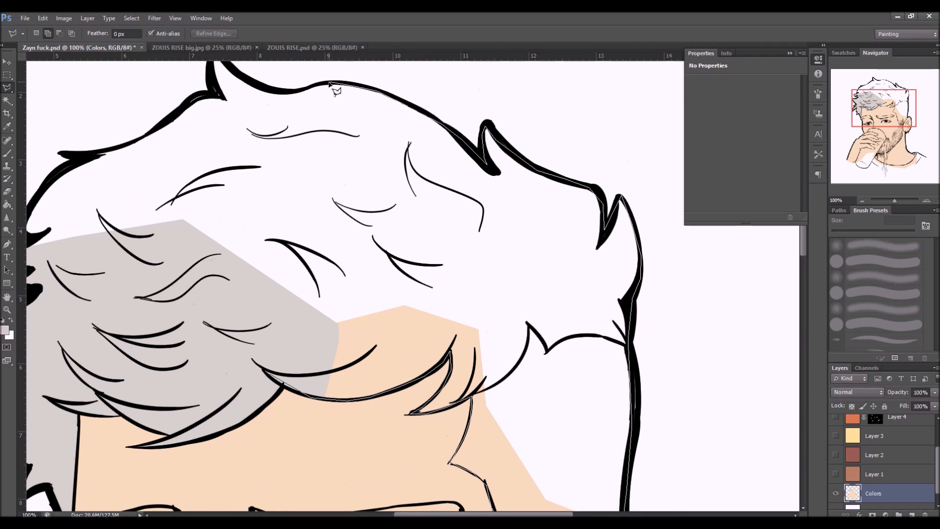
Trace the hair lasso around the spike at the top of the head and down its front slope
left_click(303, 90)
scroll(274, 95, "up", 1)
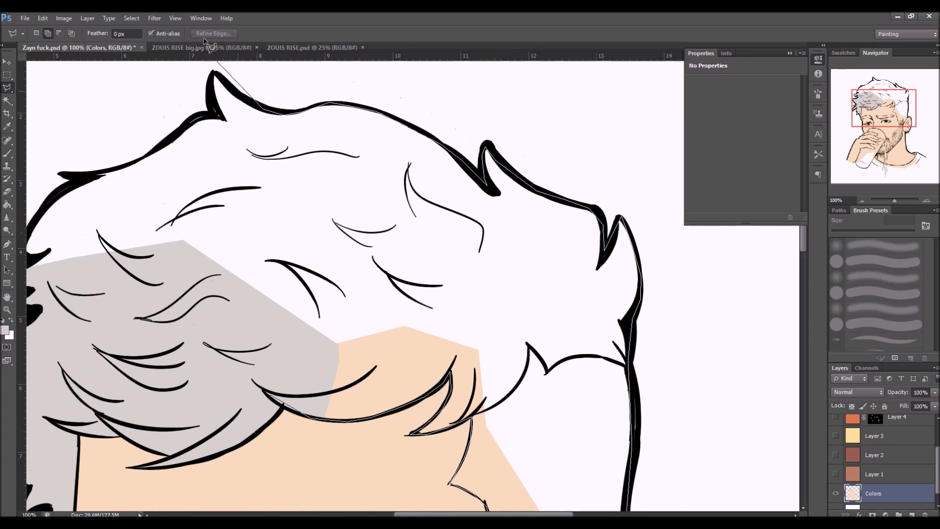
left_click(212, 75)
left_click(215, 116)
left_click(142, 157)
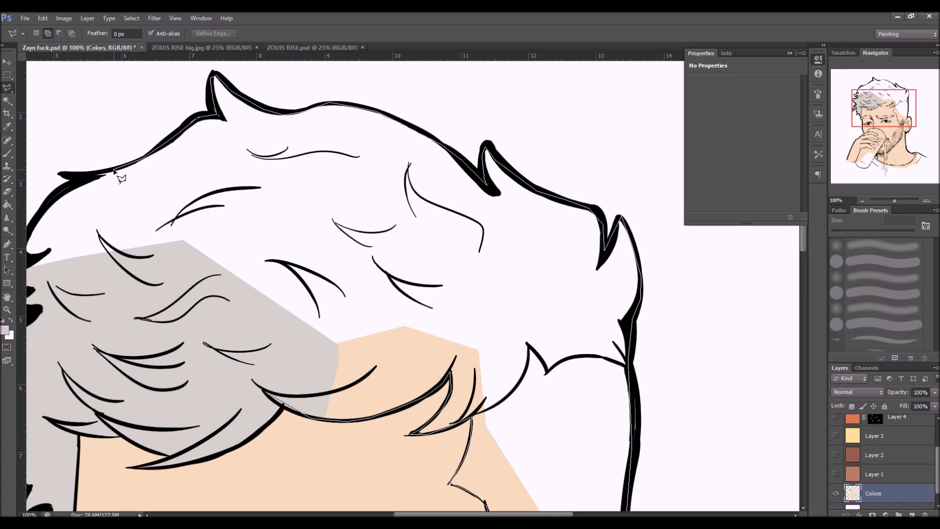
Trace the hair lasso down the front outline, around the small notch, to the edge of the existing grey fill
left_click(78, 175)
left_click(70, 188)
left_click(49, 208)
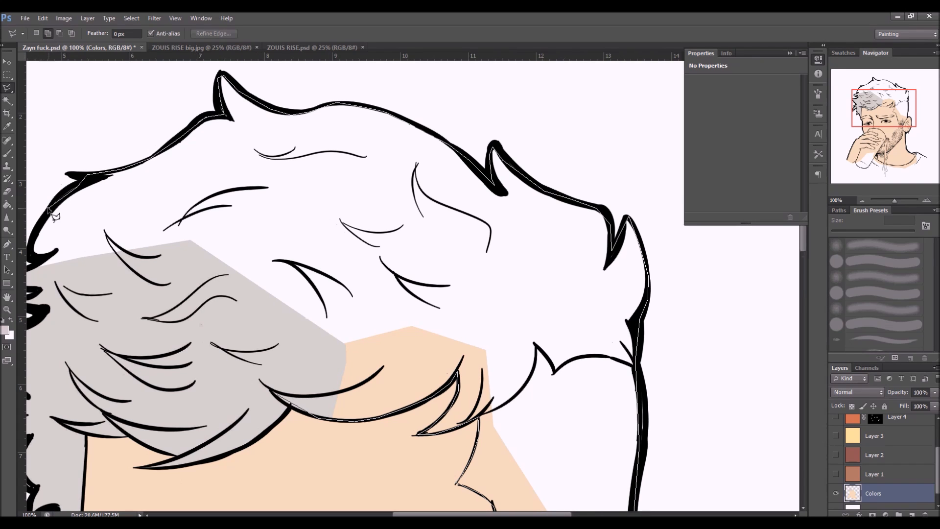
left_click(32, 242)
left_click(33, 254)
left_click(45, 254)
left_click(65, 268)
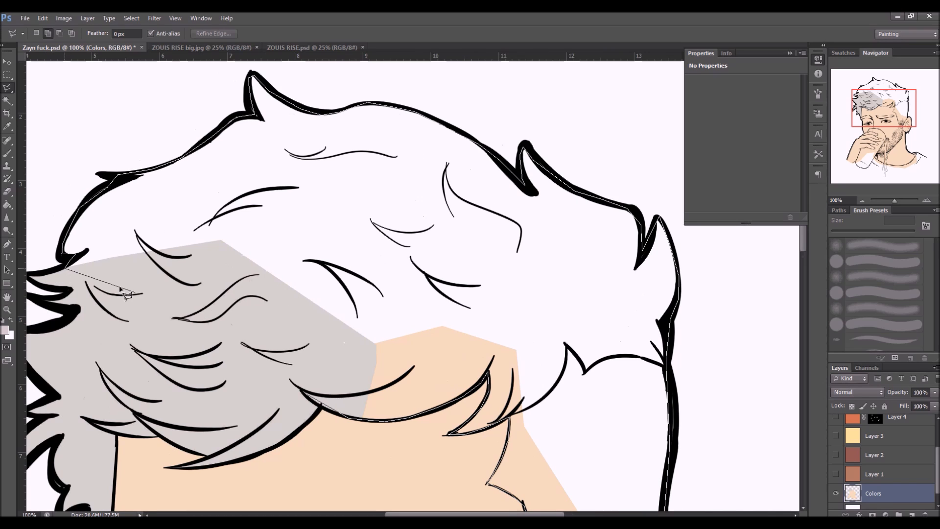
Close the hair lasso across the existing grey area, fill it with the light grey and deselect
left_click(234, 324)
double_click(278, 363)
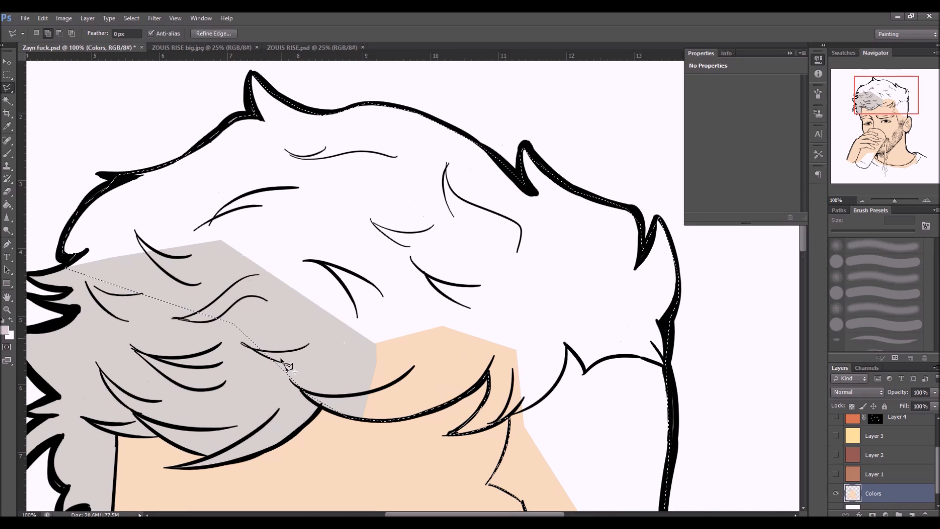
key("alt+BackSpace")
scroll(294, 318, "down", 5)
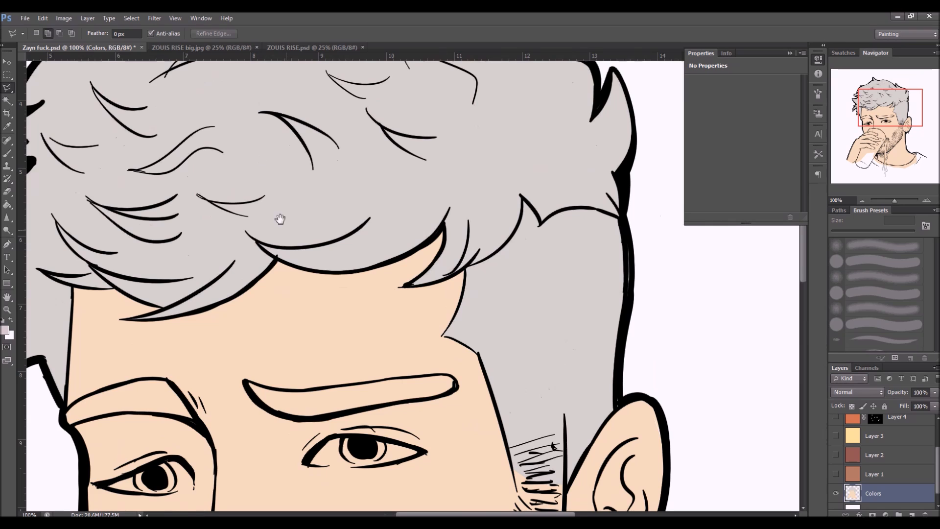
Switch to the Brush tool and set the foreground colour to a dark brownish grey
key("b")
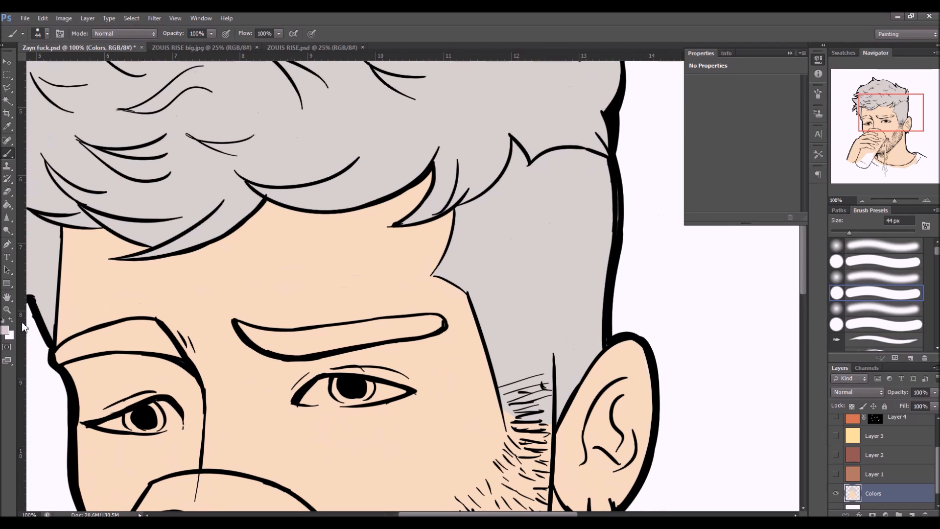
left_click(5, 329)
left_click_drag(416, 284, 411, 344)
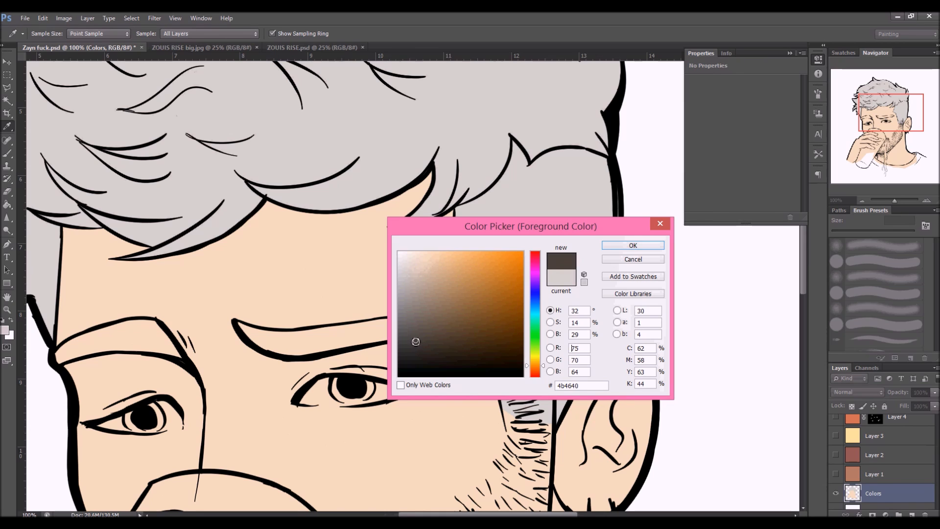
left_click(612, 246)
Try the dark colour with brush strokes below the fringe and outside the back of the head
left_click_drag(461, 209, 487, 188)
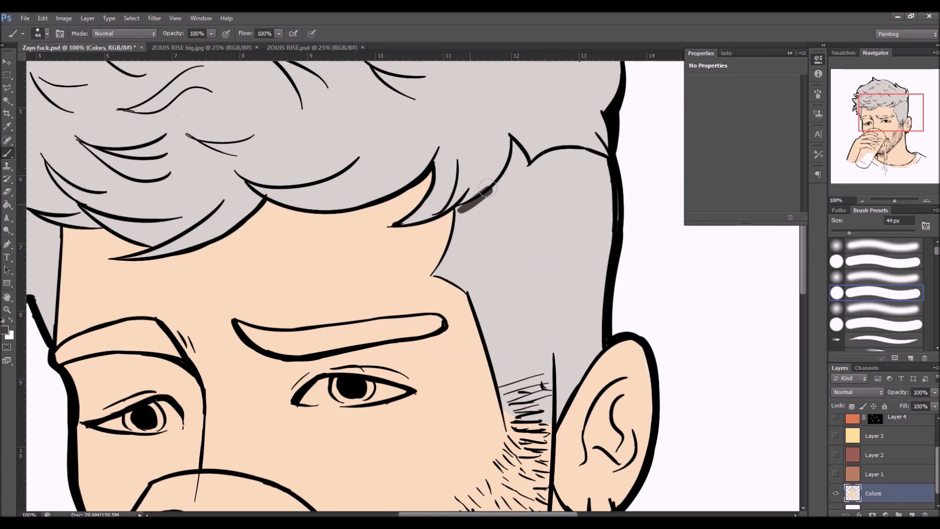
key("ctrl+z")
left_click_drag(634, 173, 631, 269)
mouse_move(631, 172)
left_mouse_down()
mouse_move(622, 275)
mouse_move(624, 254)
left_mouse_up()
left_click_drag(624, 170, 613, 325)
left_click_drag(630, 267, 617, 328)
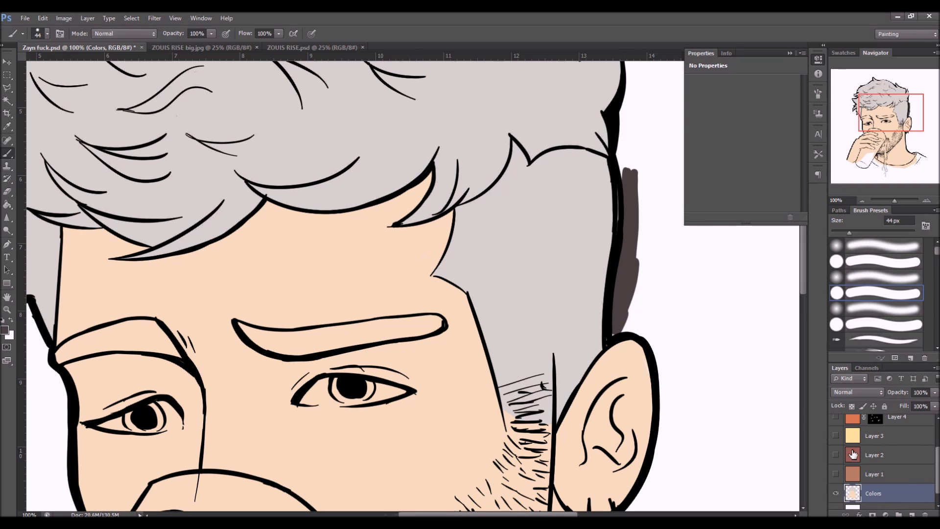
Hide the line art on Layer3 to inspect the flat colours alone, then show it again
scroll(929, 473, "up", 2)
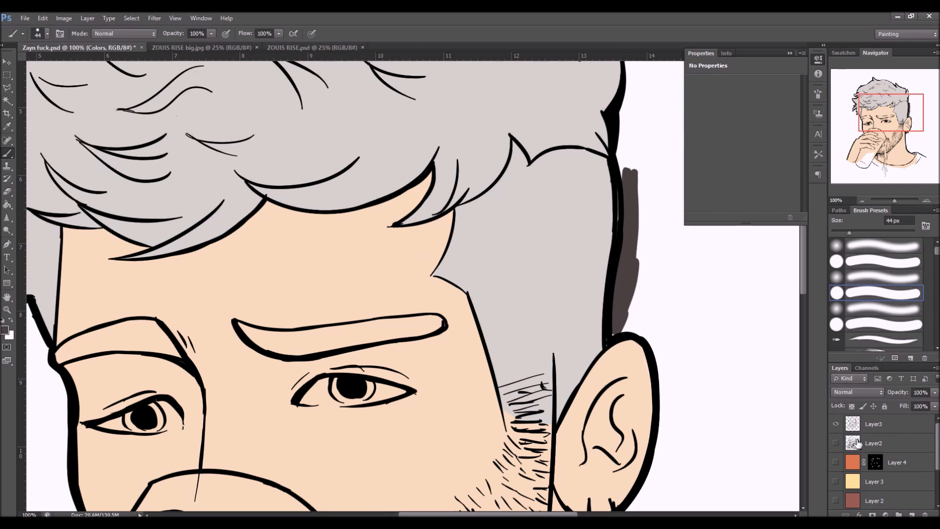
left_click(836, 424)
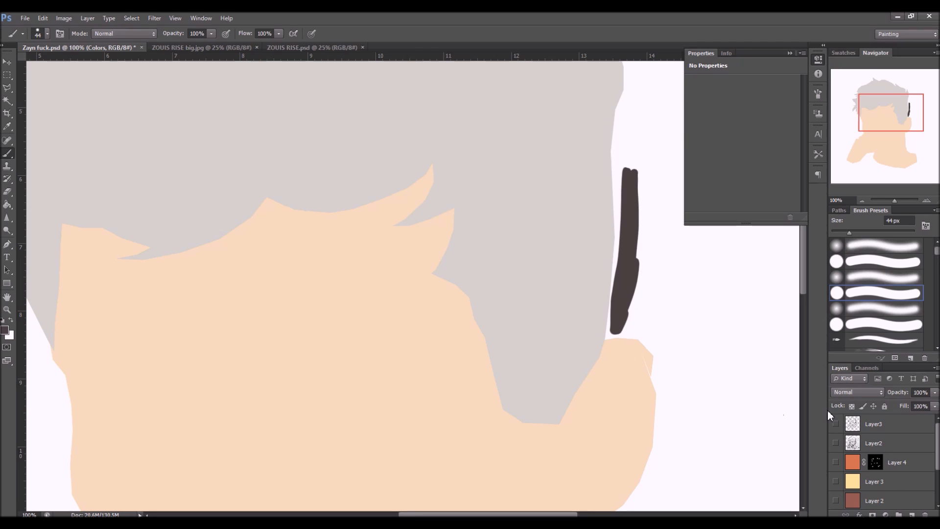
left_click(836, 424)
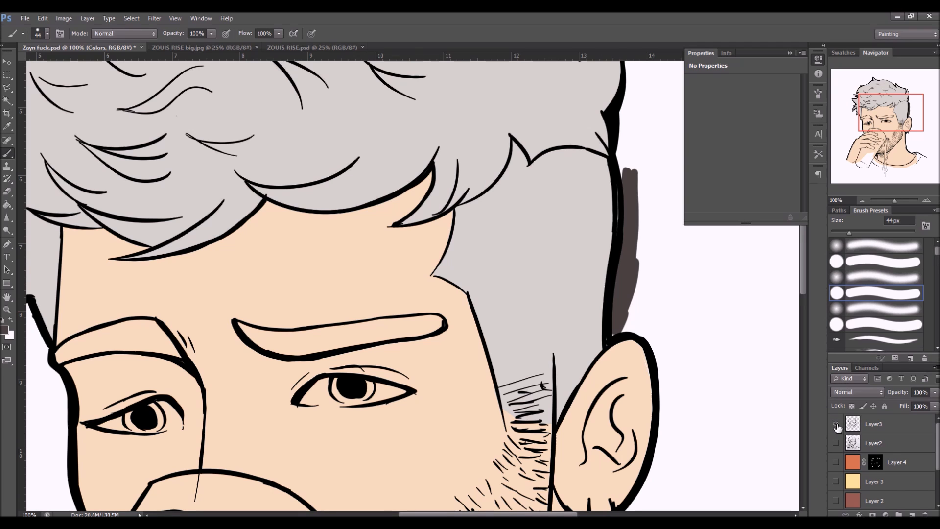
Undo the dark test strokes beside the back of the head
key("ctrl+alt+z")
key("ctrl+alt+z")
key("ctrl+alt+z")
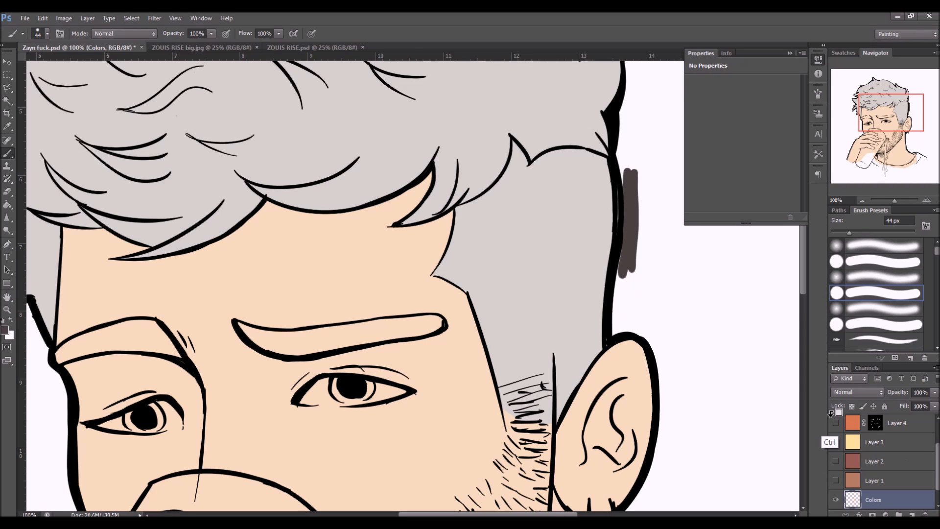
key("ctrl+alt+z")
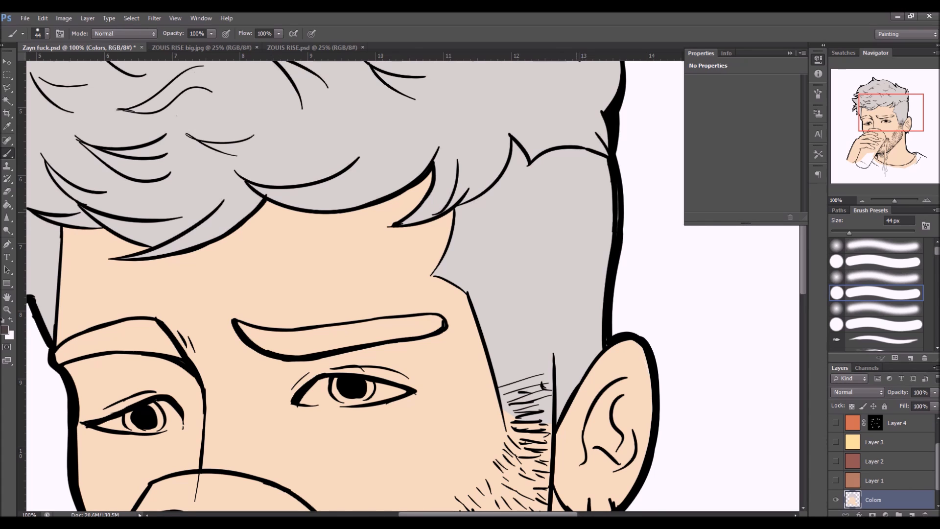
Start a lasso selection for the short side hair, tracing the temple hairline down to the sideburn
left_click_drag(429, 293, 482, 254)
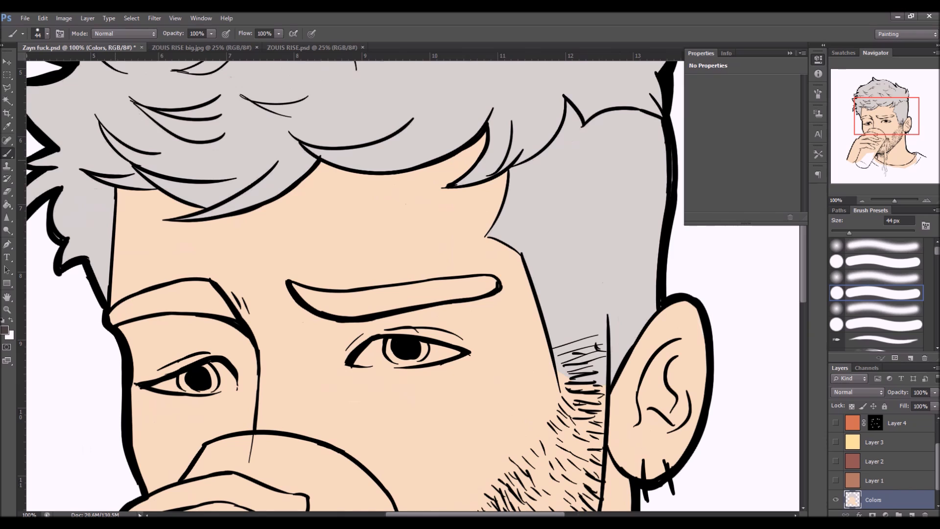
left_click(7, 88)
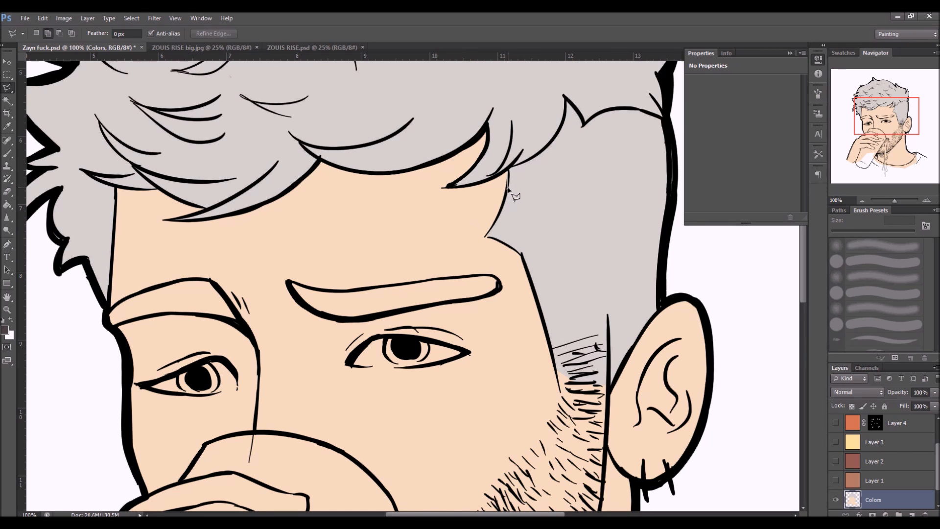
left_click(504, 207)
left_click(485, 236)
left_click(521, 253)
left_click(541, 314)
left_click(562, 381)
Trace the side-hair lasso across the sideburn, along the ear and up the back of the head
left_click(607, 384)
left_click(660, 307)
left_click(661, 271)
left_click(666, 227)
left_click(664, 117)
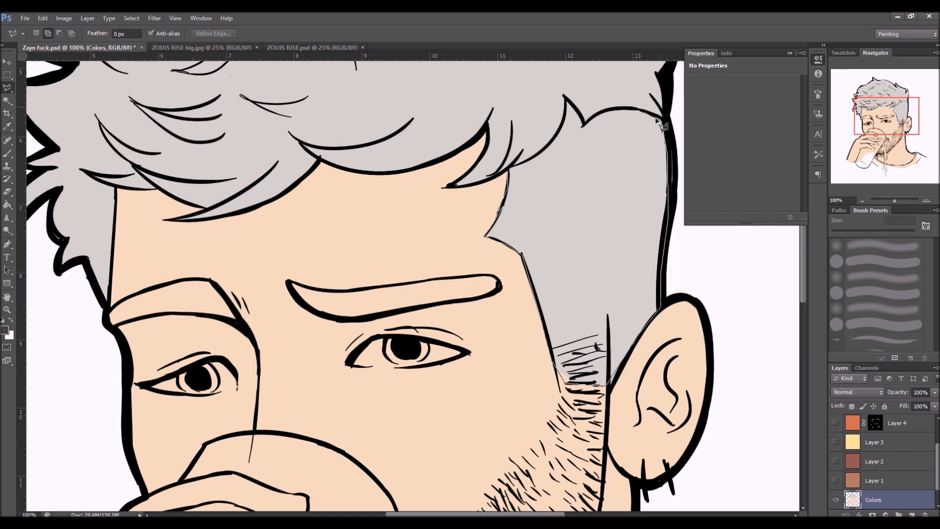
Close the side-hair lasso along the lower edge of the grey hair, fill it with the dark brownish grey and deselect
left_click(601, 111)
left_click(583, 124)
left_click(564, 97)
left_click(550, 141)
left_click(541, 151)
left_click(528, 162)
left_click(510, 176)
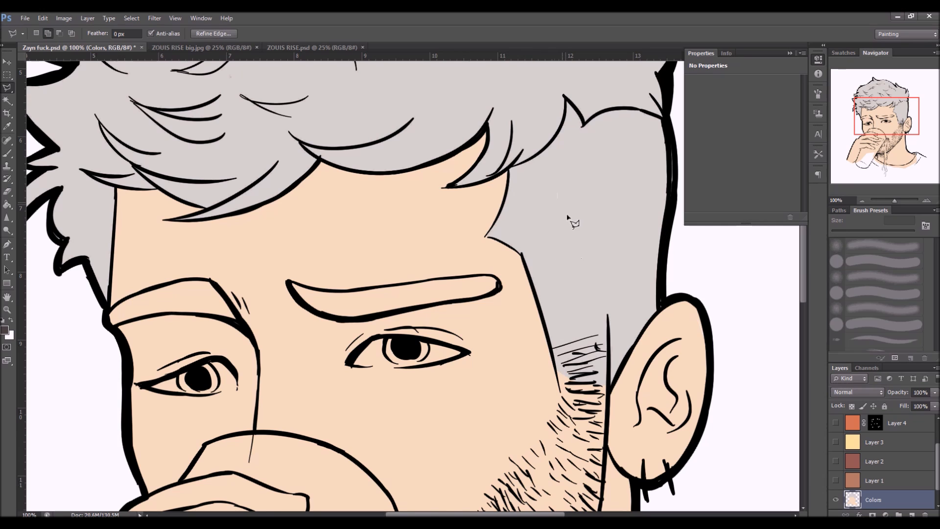
key("alt+BackSpace")
key("ctrl+d")
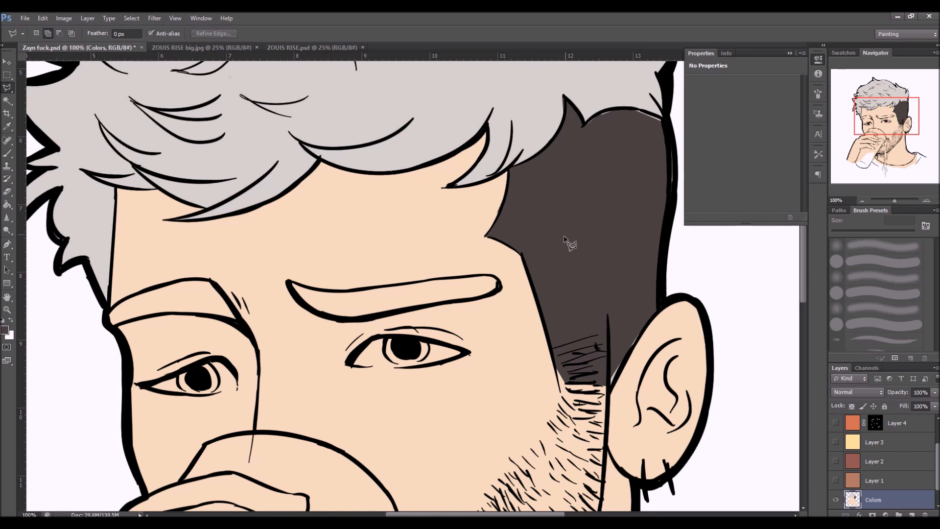
Start a lasso selection for the eyebrow nearer the ear, tracing its lower edge to the outer end
key("b")
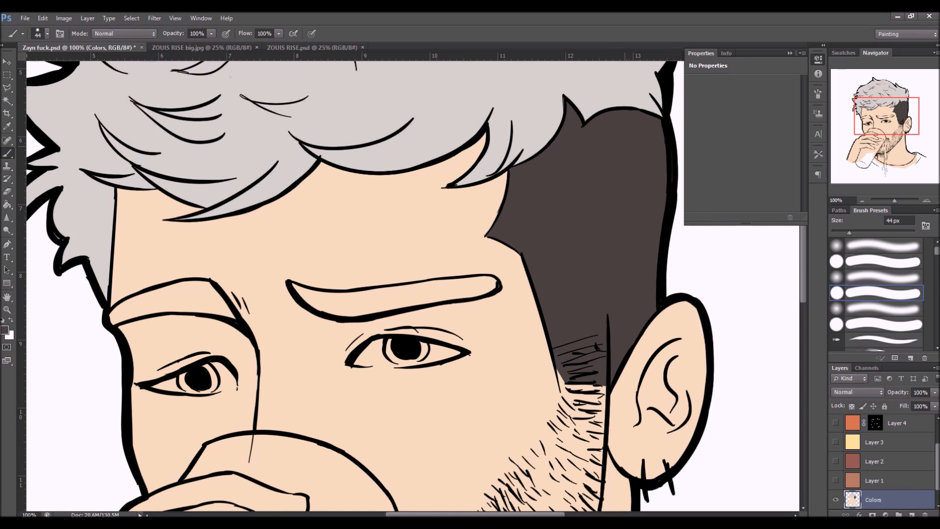
left_click_drag(585, 225, 580, 249)
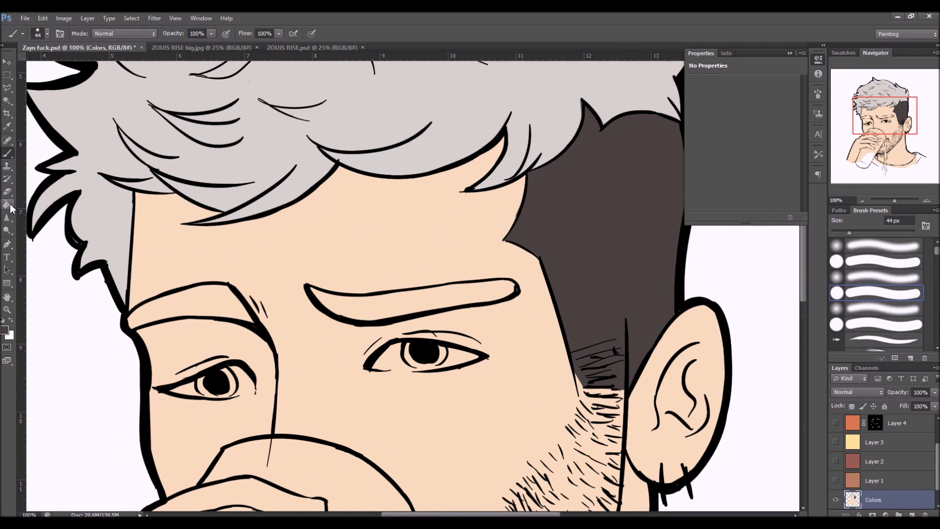
left_click(8, 87)
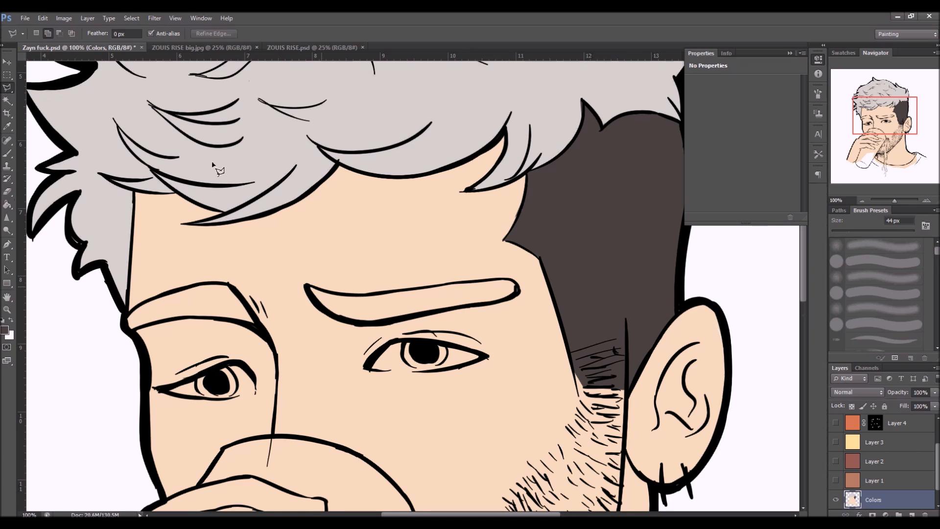
left_click(309, 294)
left_click(325, 313)
left_click(380, 324)
left_click(485, 304)
left_click(508, 298)
left_click(517, 290)
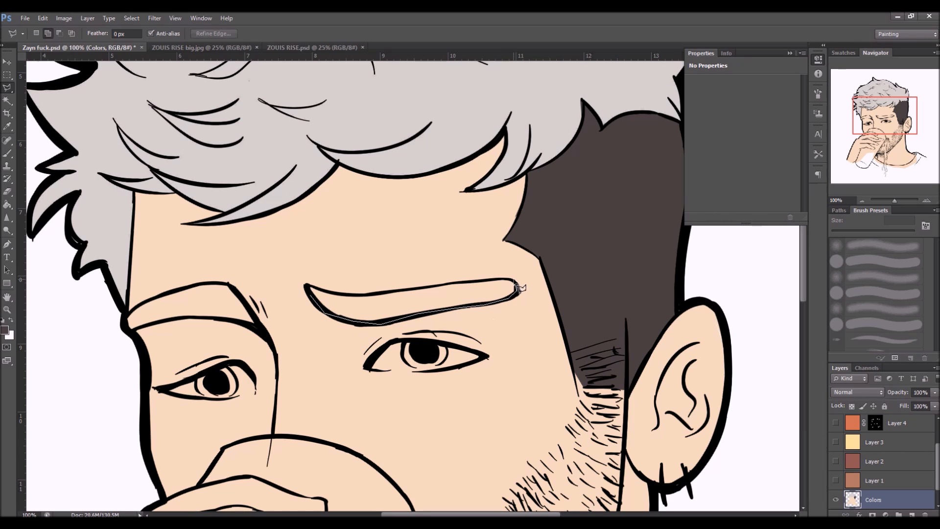
Close the eyebrow lasso along its upper edge, fill it with the dark brownish grey and deselect
left_click(519, 287)
left_click(514, 280)
left_click(364, 297)
left_click(308, 285)
left_click(310, 292)
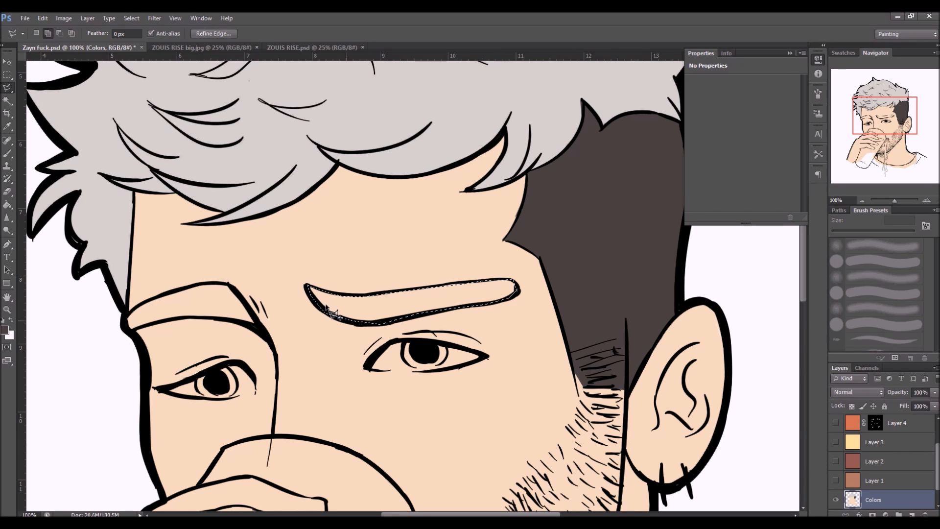
key("alt+BackSpace")
key("ctrl+d")
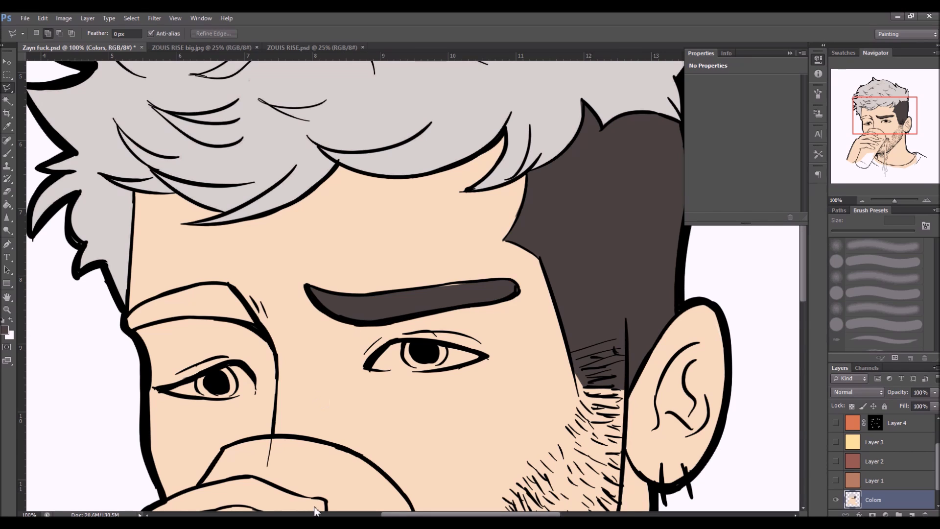
Pick a brighter, more saturated orange as the foreground colour and refill the drink in the glass with the Paint Bucket
mouse_move(333, 522)
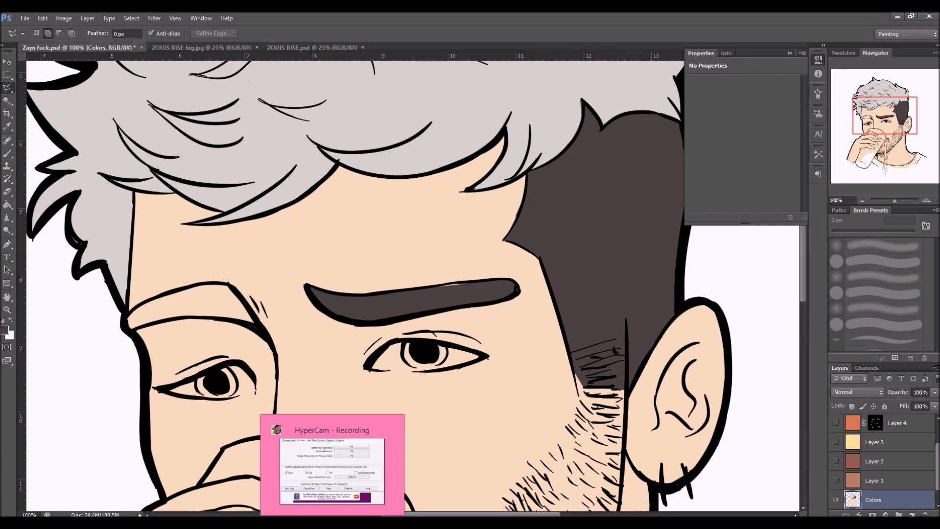
key("b")
key("ctrl+0")
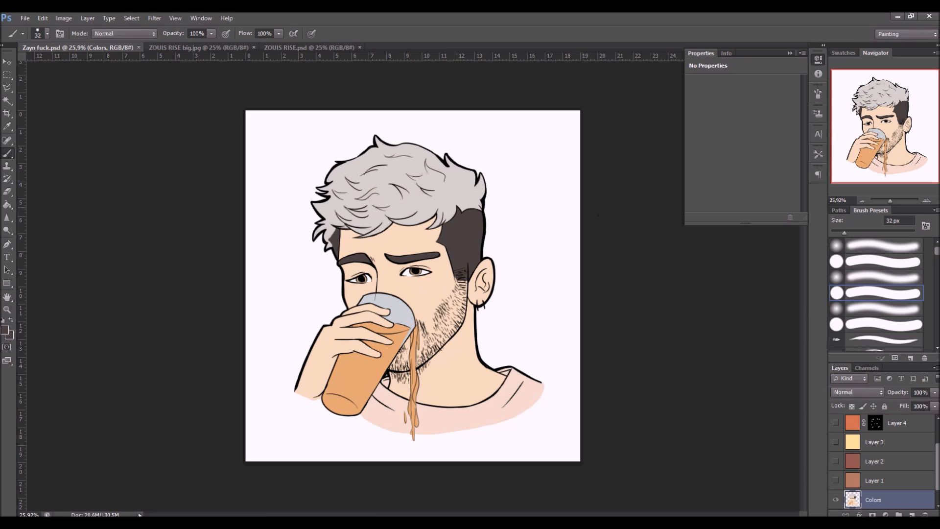
left_click_drag(889, 201, 890, 201)
left_click(8, 204)
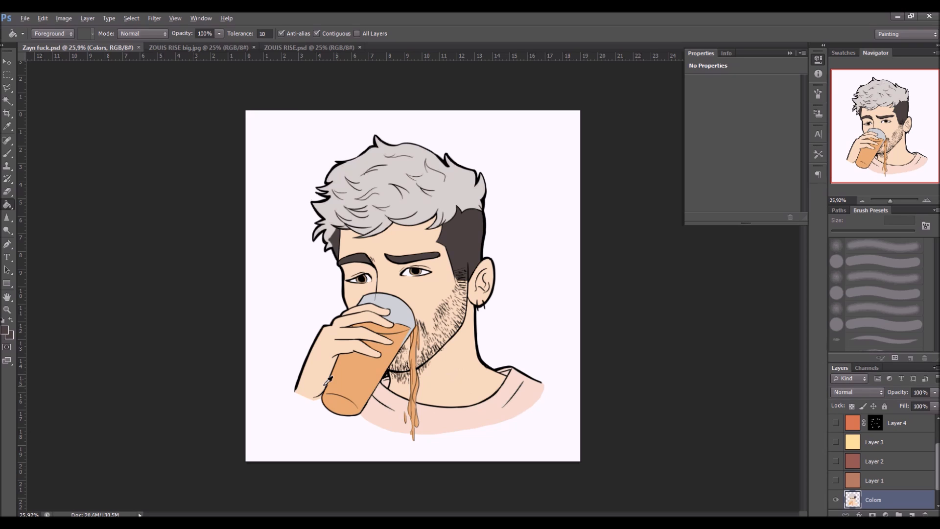
left_click(8, 332)
left_click(473, 260)
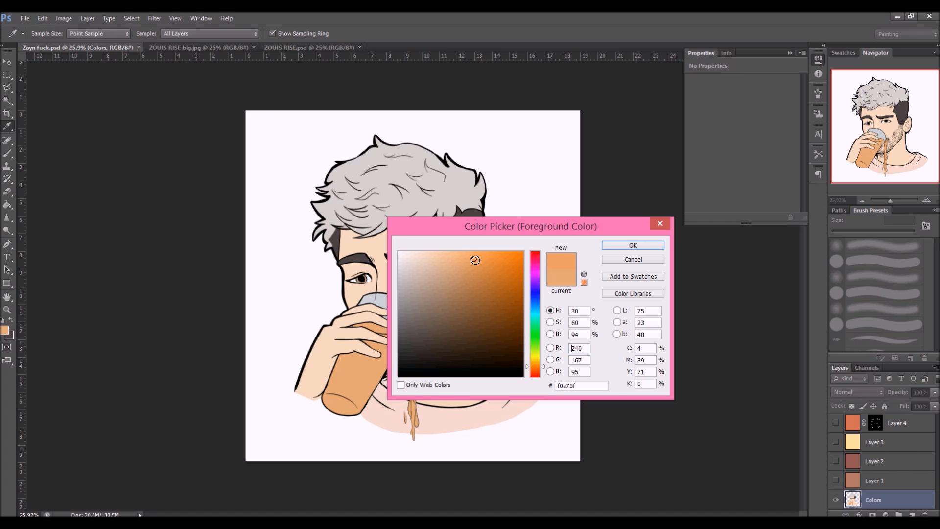
left_click(615, 246)
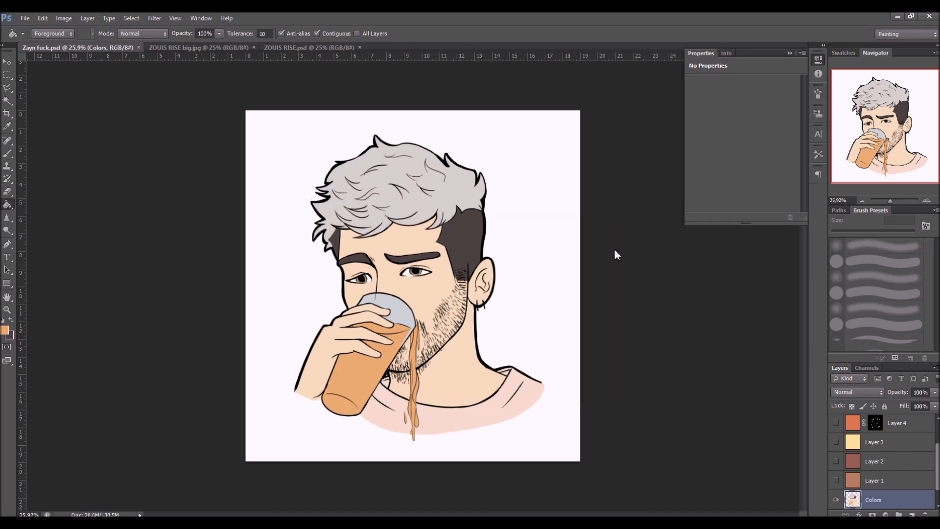
left_click(358, 378)
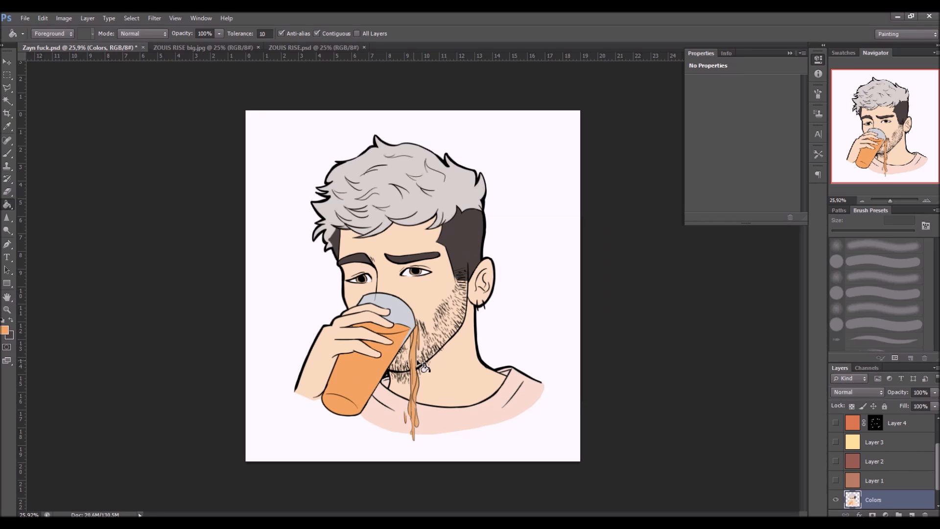
Sample the skin colour from the hand as the foreground colour for the Brush tool and save the document
left_click_drag(890, 201, 895, 201)
mouse_move(885, 129)
left_mouse_down()
mouse_move(889, 165)
mouse_move(885, 152)
left_mouse_up()
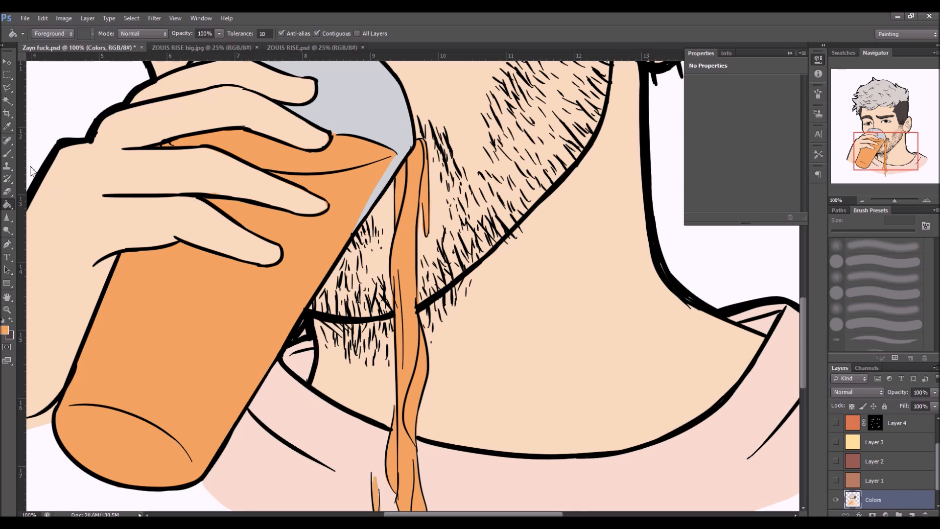
left_click(881, 293)
key("b")
left_click(187, 173, "alt")
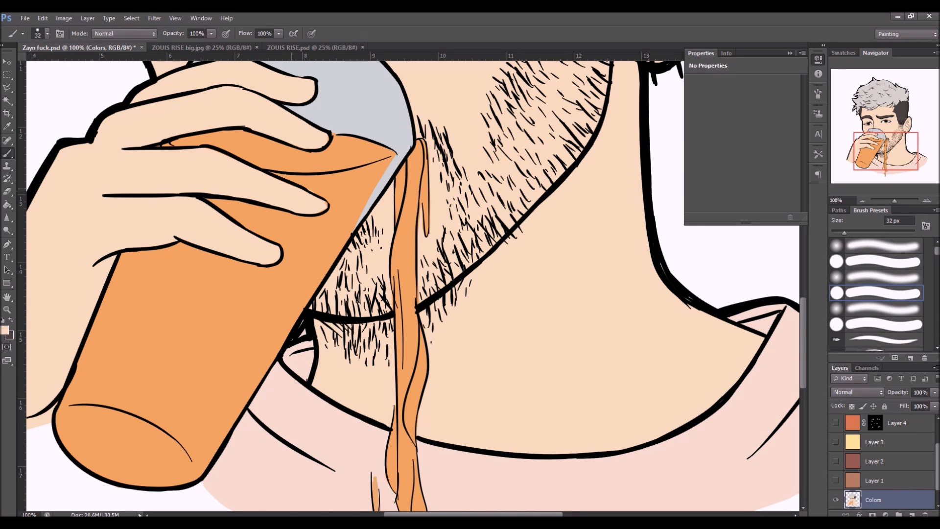
left_click_drag(894, 201, 889, 201)
key("ctrl+s")
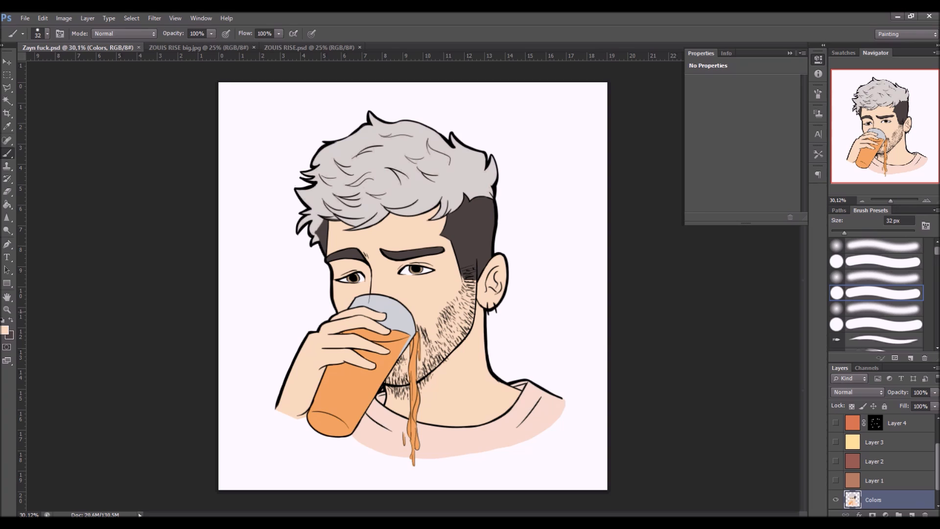
left_click(911, 514)
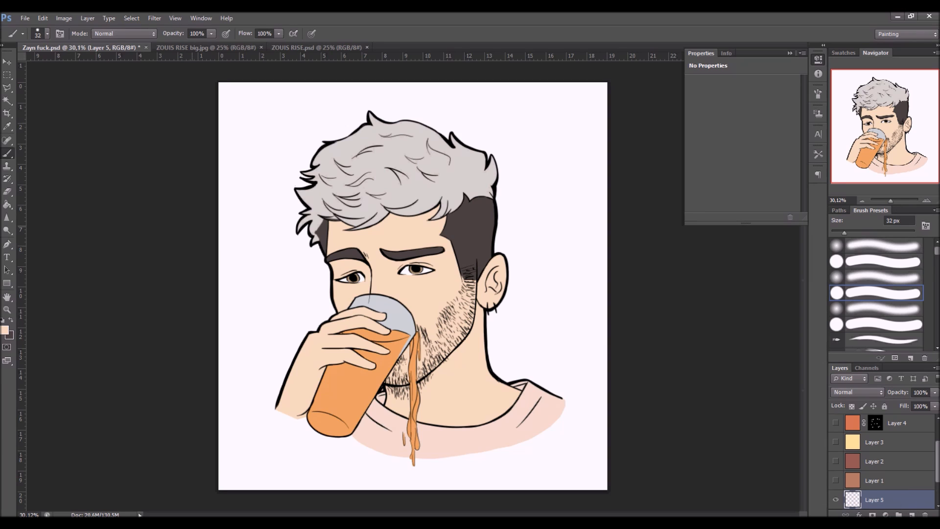
left_click(7, 204)
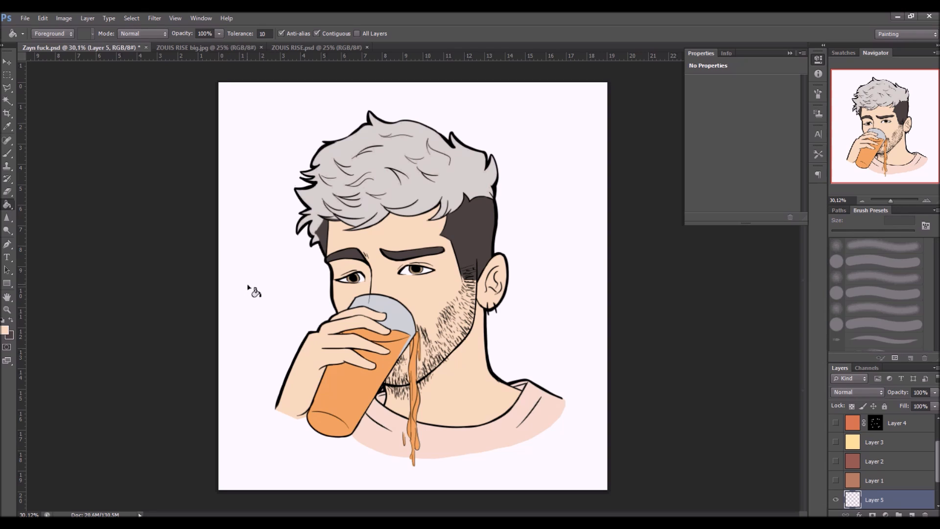
left_click(5, 330)
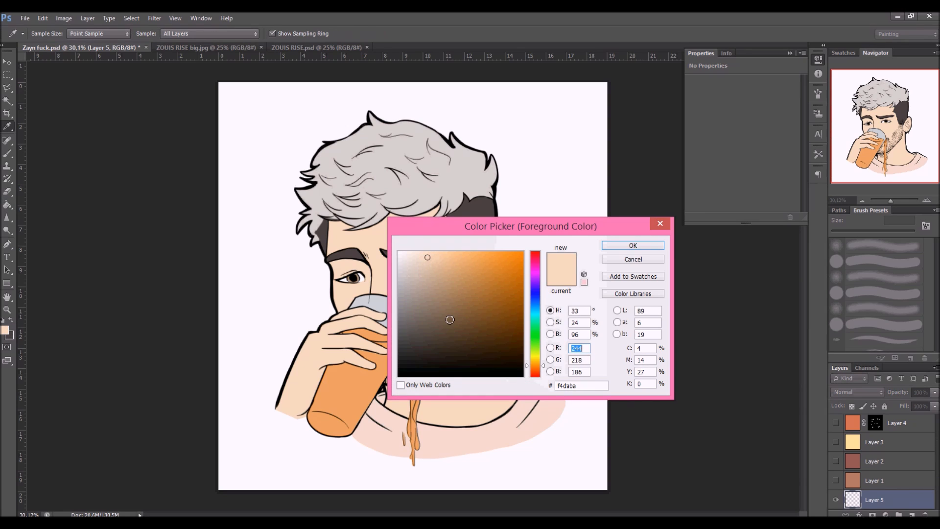
mouse_move(457, 334)
left_mouse_down()
mouse_move(441, 319)
mouse_move(474, 296)
mouse_move(466, 299)
left_mouse_up()
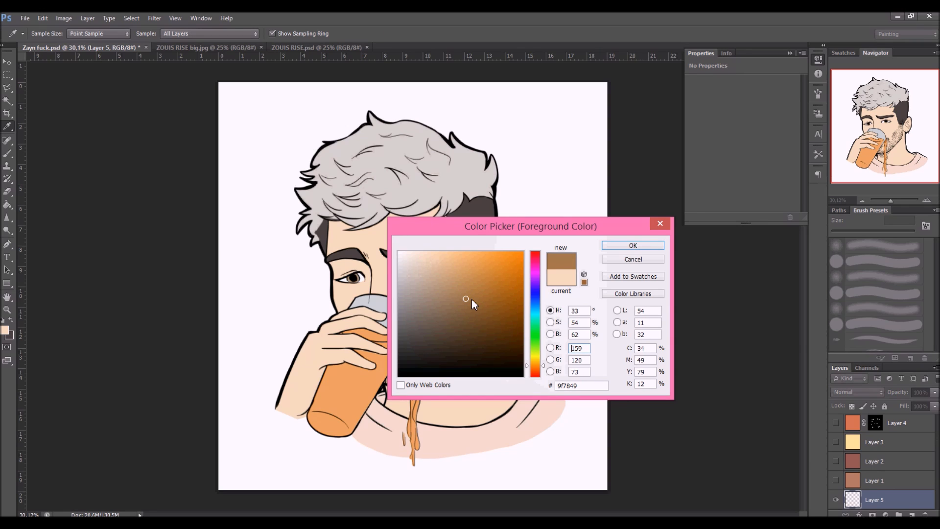
left_click(616, 262)
key("g")
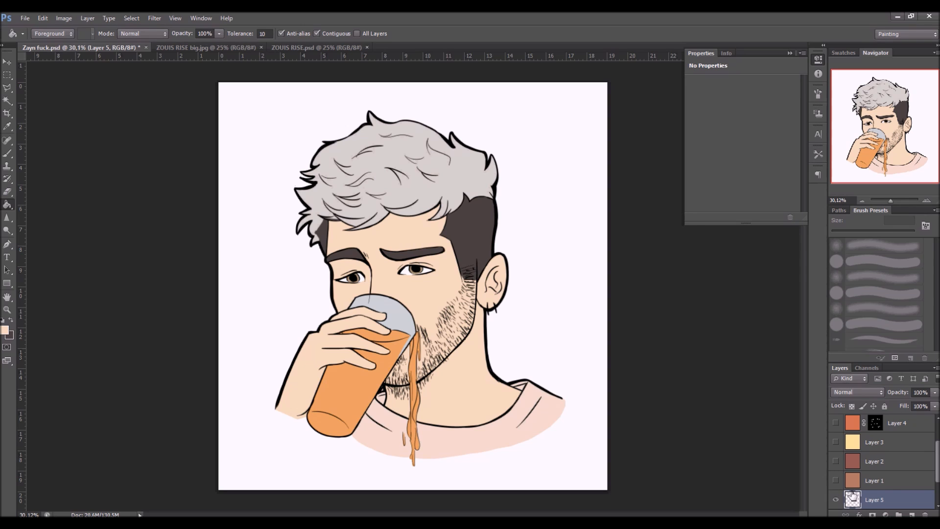
left_click(515, 319)
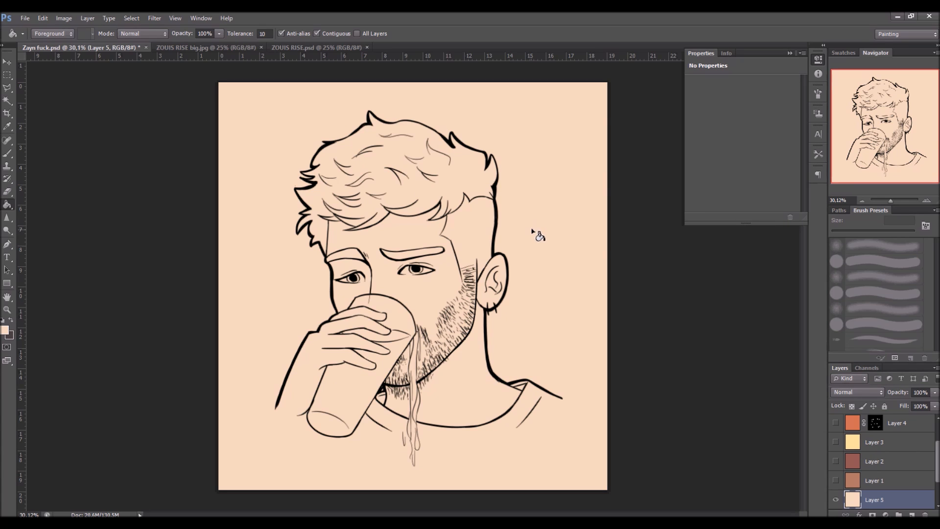
key("ctrl+z")
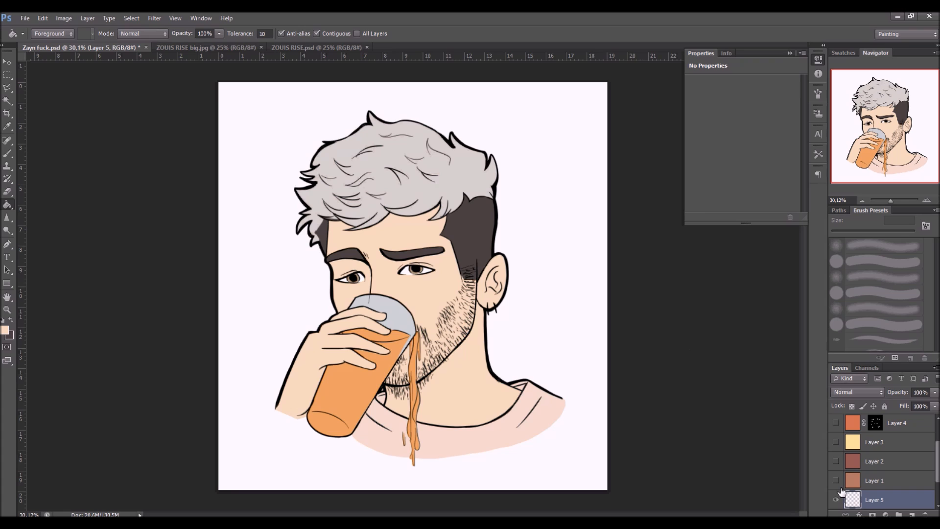
left_click(924, 514)
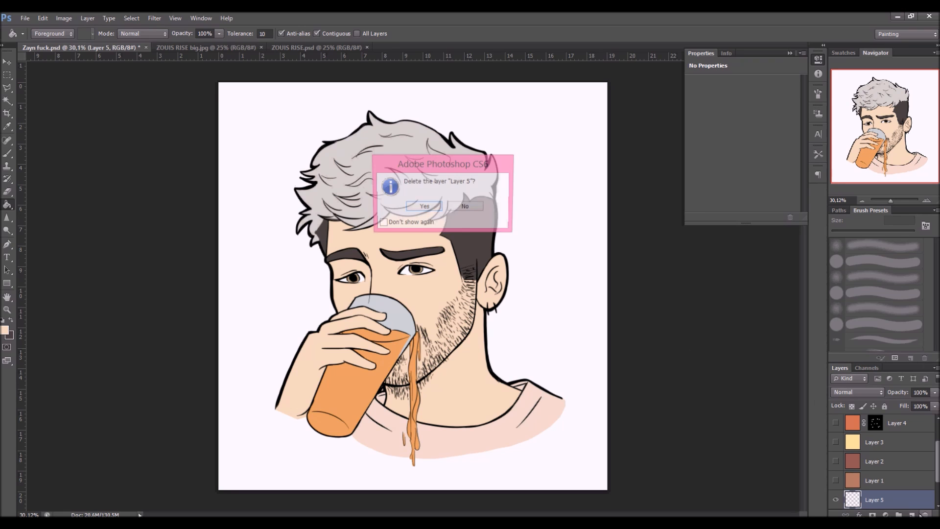
key("Return")
Show Layer 1, set its blend mode to Multiply and lower its opacity to 51%
left_click(876, 480)
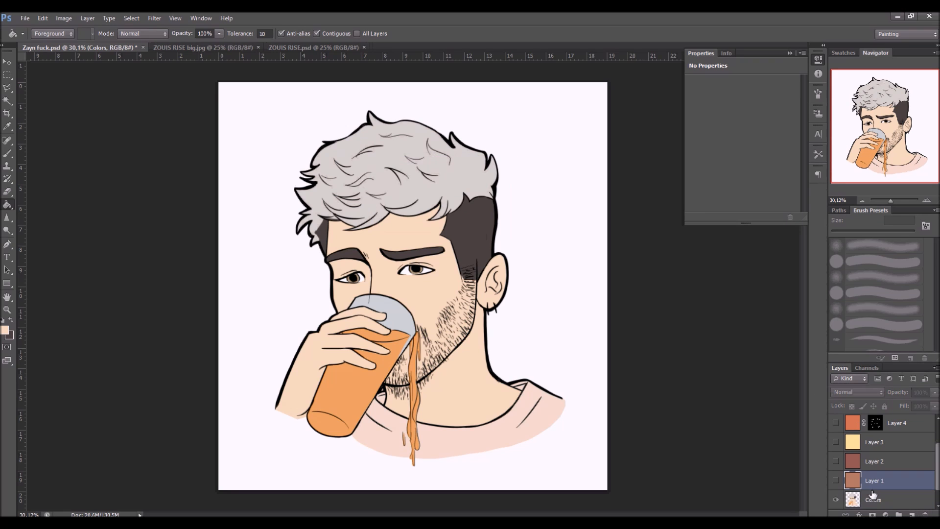
left_click(835, 480)
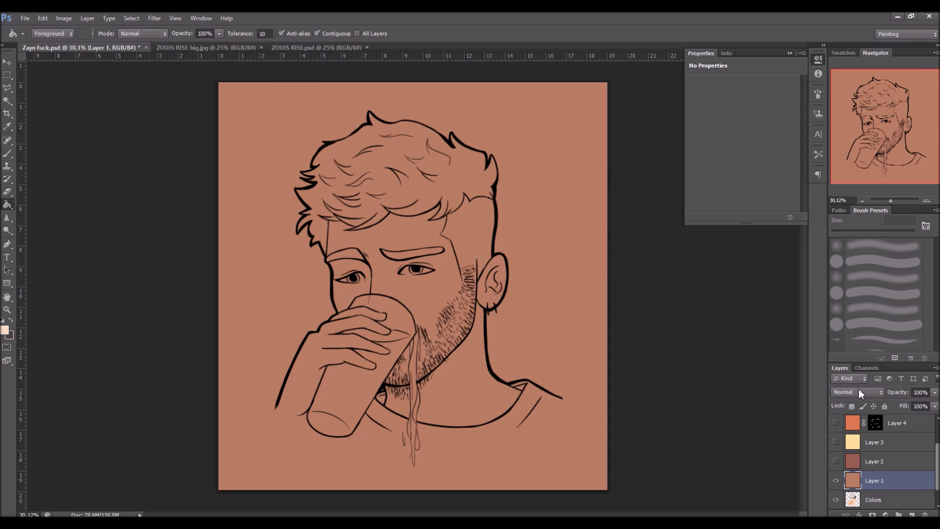
left_click(863, 392)
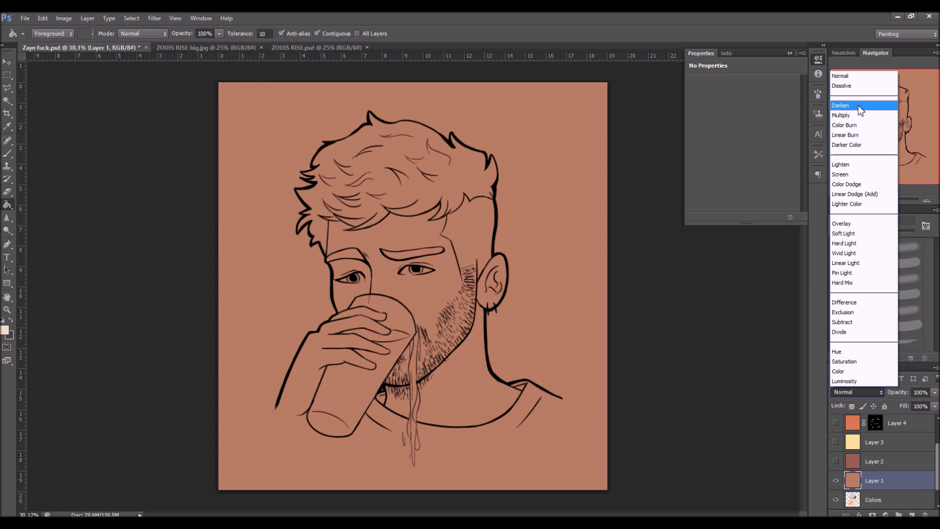
left_click(859, 115)
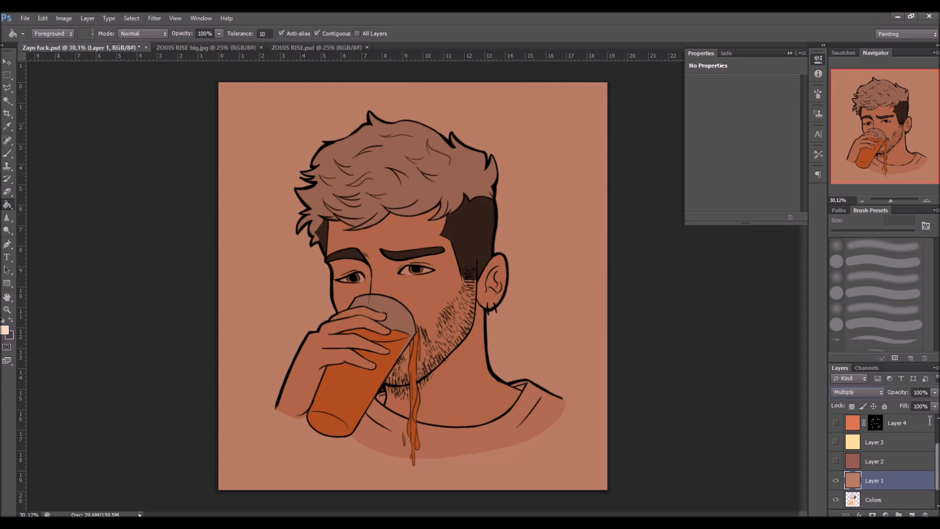
left_click(933, 393)
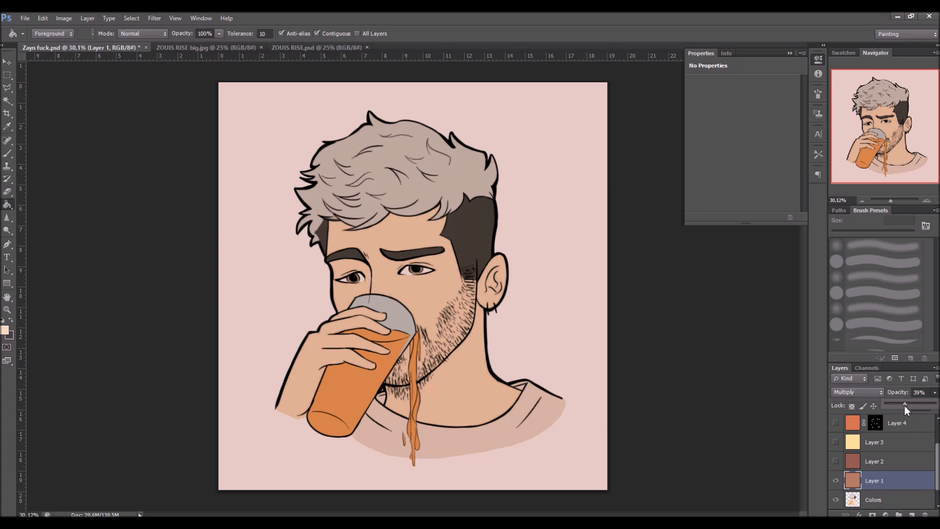
left_click_drag(905, 404, 908, 404)
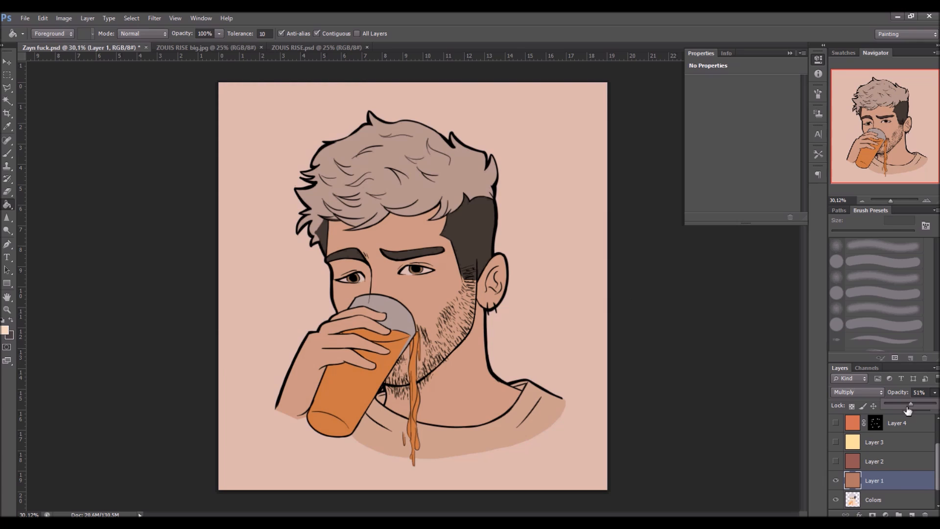
Clip Layer 1 to the Colors layer, and check the clipping by hiding and reshowing the Colors layer
left_click(896, 484)
right_click(894, 486)
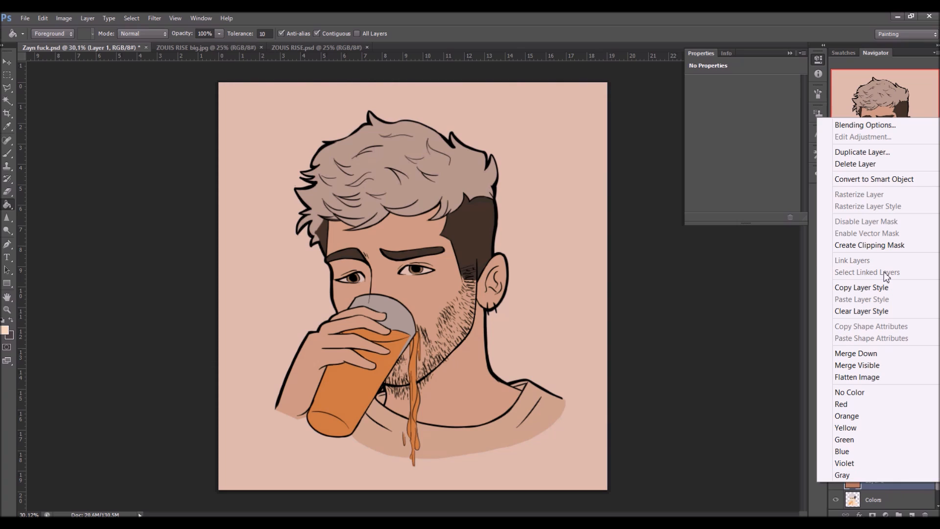
left_click(867, 245)
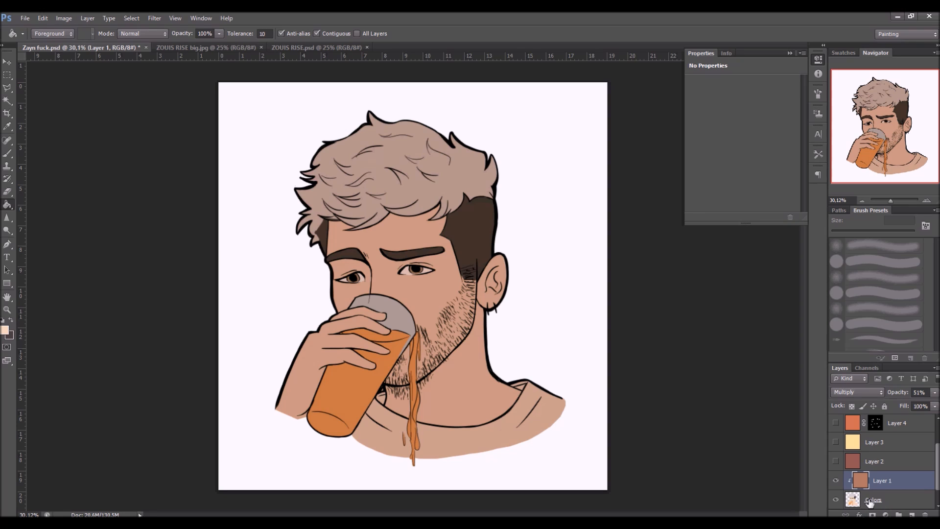
left_click(836, 499)
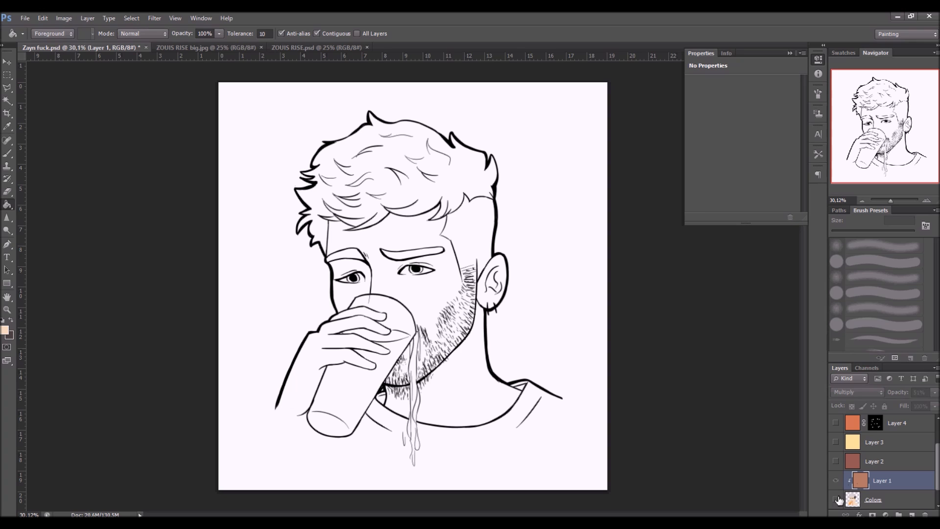
left_click(836, 499)
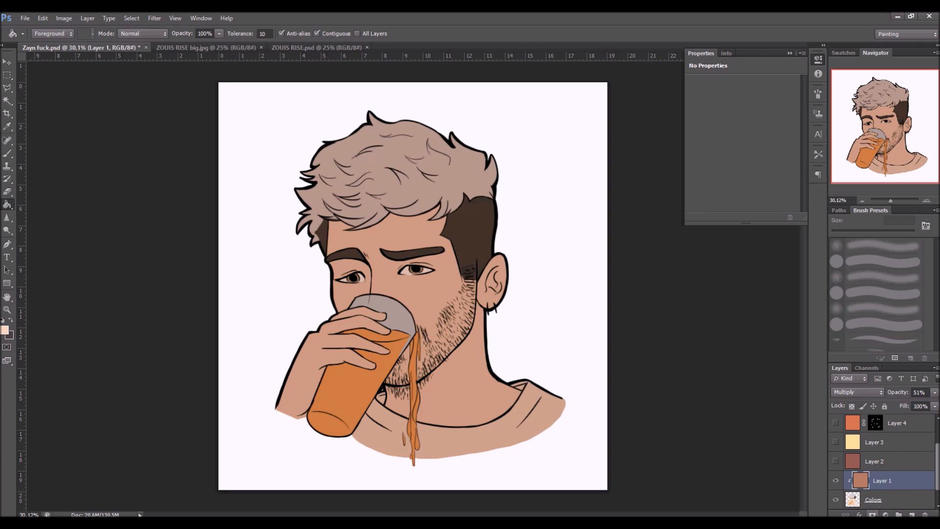
Add a layer mask to Layer 1 and toggle the layer's visibility off and on to compare its shading
left_click(872, 514)
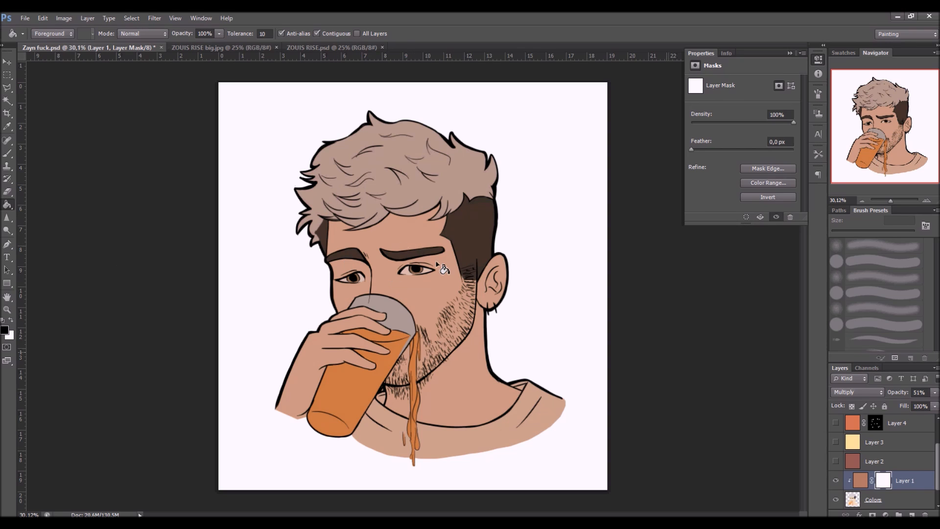
left_click(835, 481)
left_click(836, 482)
left_click(7, 153)
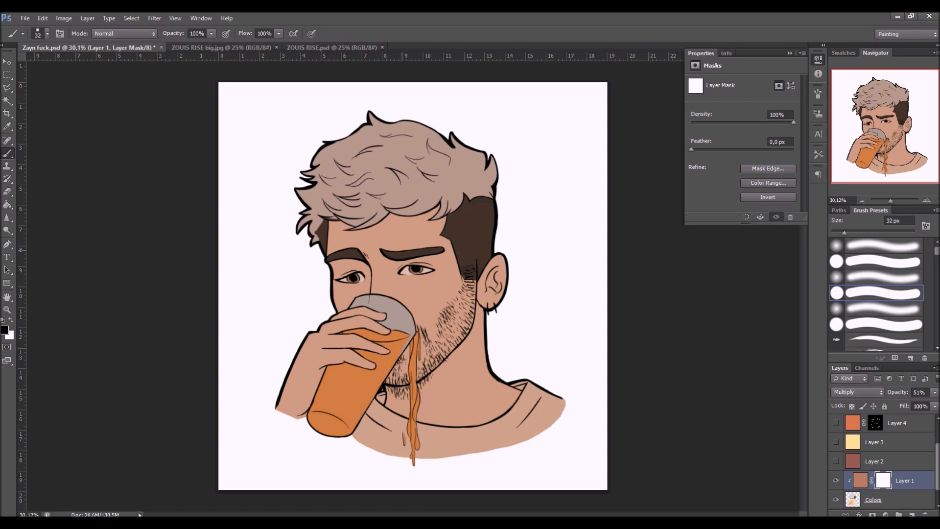
mouse_move(345, 315)
left_mouse_down()
mouse_move(433, 196)
mouse_move(375, 286)
mouse_move(453, 294)
mouse_move(431, 313)
left_mouse_up()
key("ctrl+z")
Fill the whole mask of Layer 1 with black using the Paint Bucket to hide its shading
left_click(8, 205)
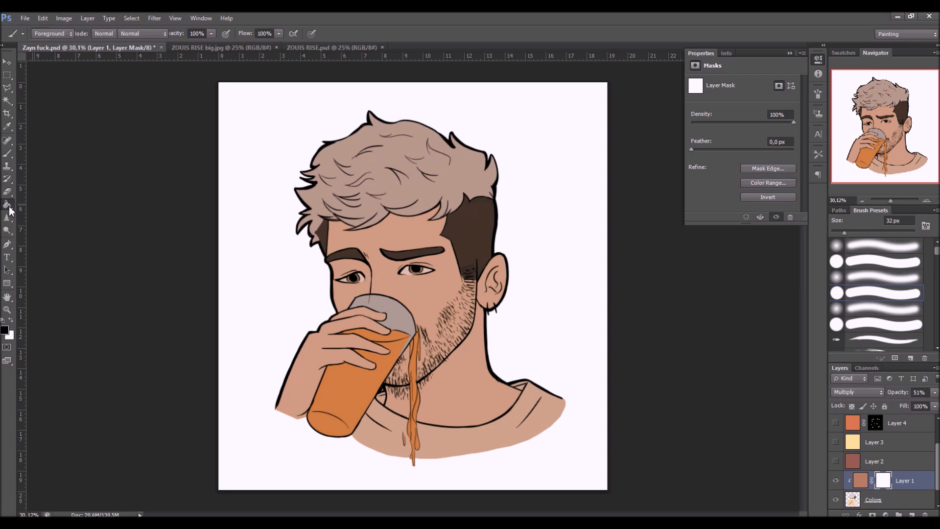
left_click(411, 273)
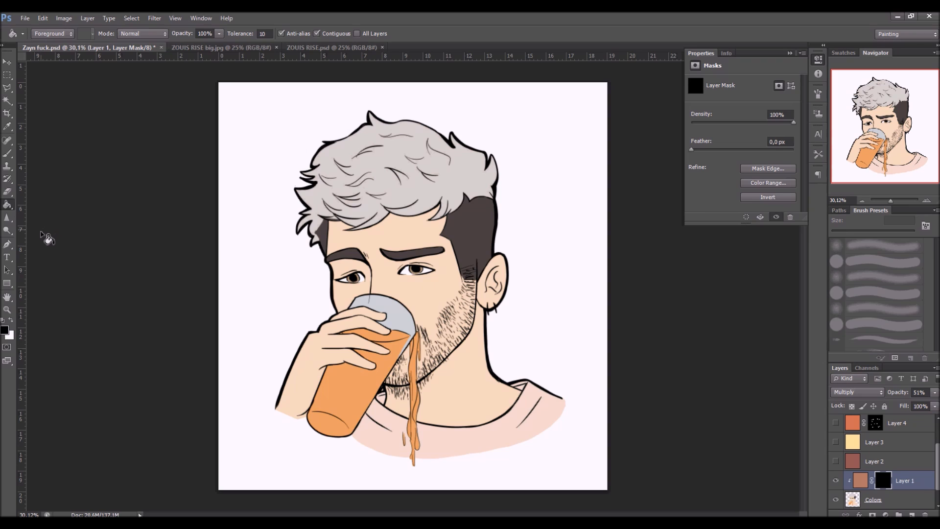
Add a new layer above Layer2 and ready the Brush tool with the dark brownish grey as foreground colour
left_click(8, 153)
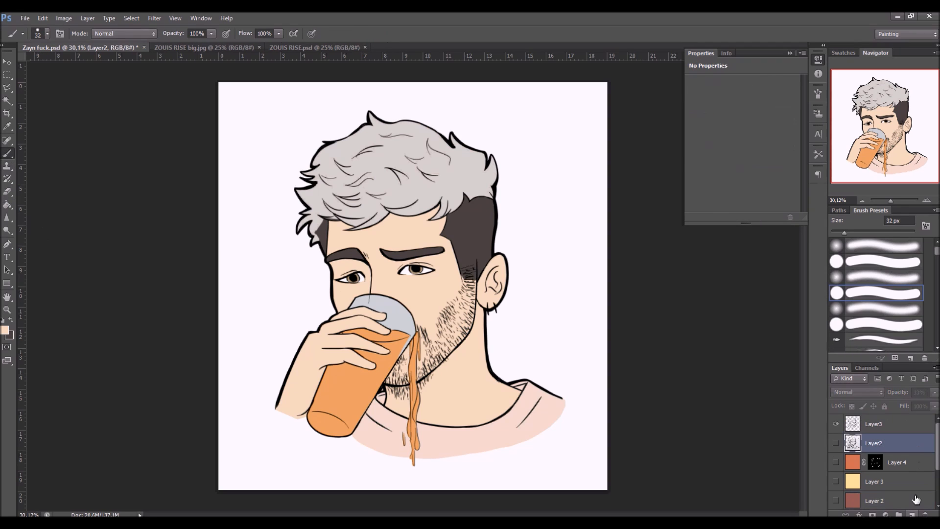
left_click(910, 514)
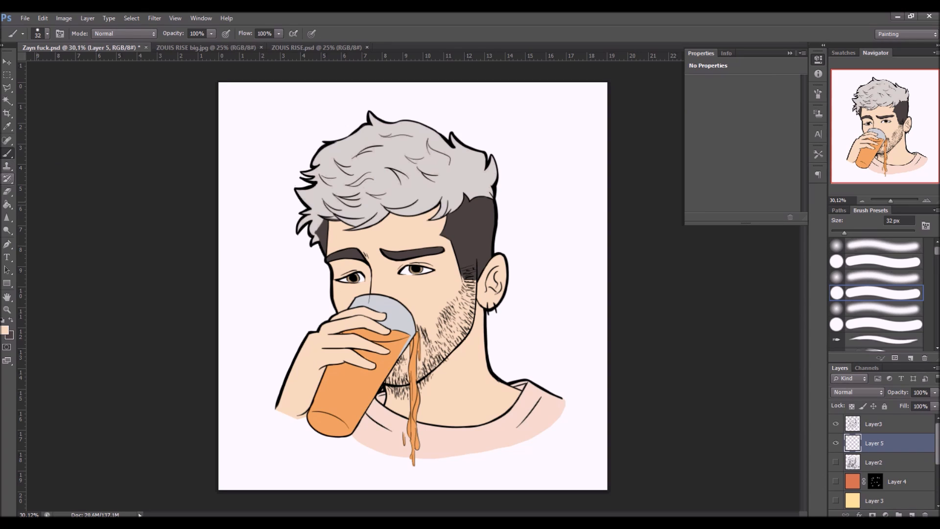
left_click(10, 320)
mouse_move(225, 111)
left_mouse_down()
mouse_move(259, 148)
mouse_move(243, 155)
left_mouse_up()
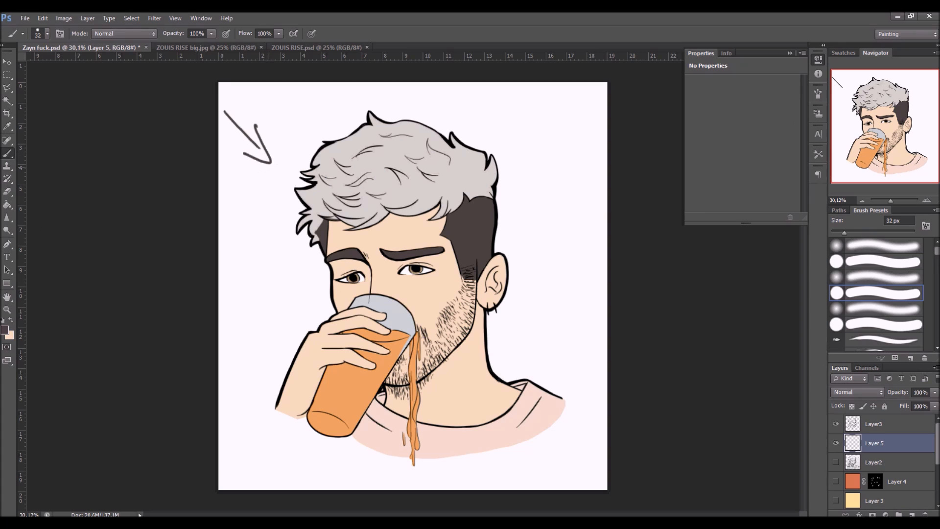
key("ctrl+alt+z")
key("ctrl+alt+z")
Draw an arrow pointing down toward the hair from the canvas's upper-right corner, hand-letter LIGHT below it, and save the document
left_click_drag(519, 150, 568, 100)
mouse_move(526, 133)
left_mouse_down()
mouse_move(536, 149)
mouse_move(532, 191)
mouse_move(552, 181)
mouse_move(578, 187)
left_mouse_up()
mouse_move(565, 177)
left_mouse_down()
mouse_move(584, 170)
mouse_move(593, 191)
mouse_move(593, 157)
left_mouse_up()
key("ctrl+s")
scroll(933, 462, "down", 3)
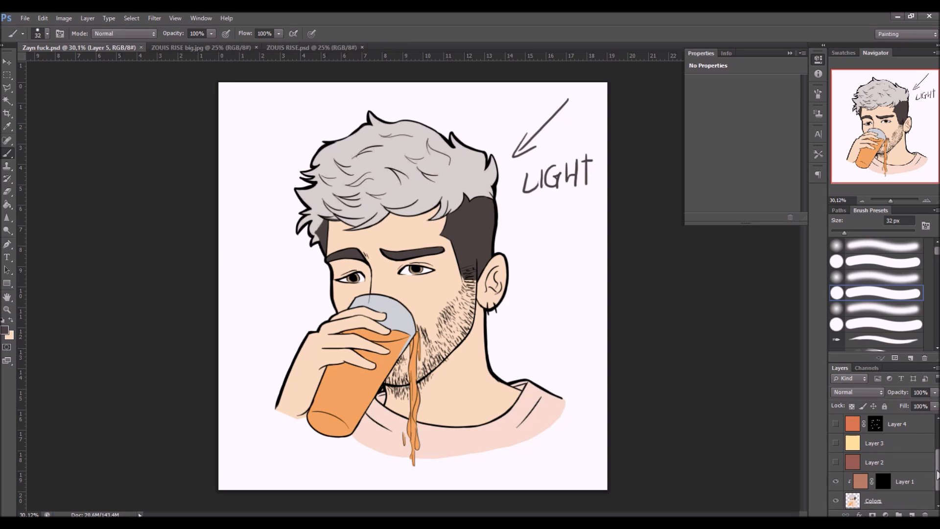
On Layer 1's mask, outline the shadow side of the face, hair fringe, glass rim and hand with the Polygonal Lasso
left_click(889, 485)
left_click(889, 488)
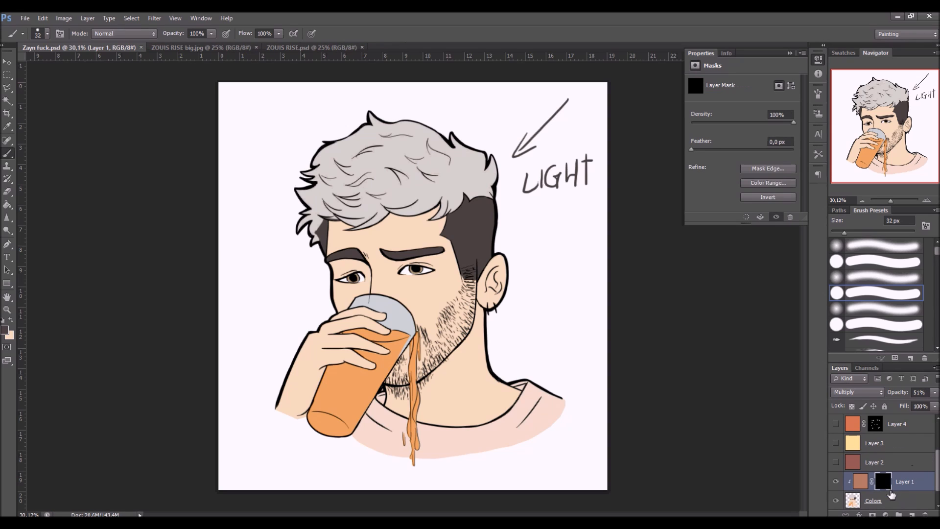
left_click(7, 88)
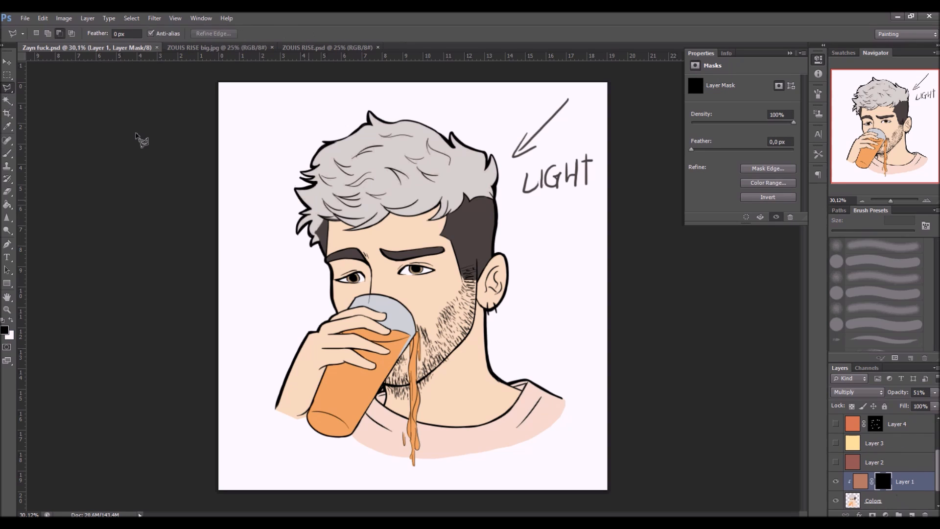
left_click_drag(889, 203, 892, 201)
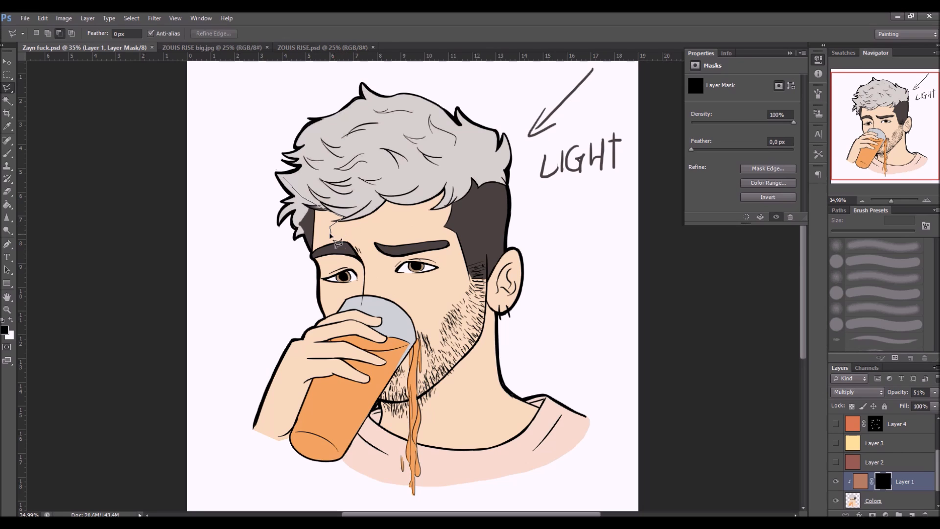
left_click(330, 250)
left_click(362, 262)
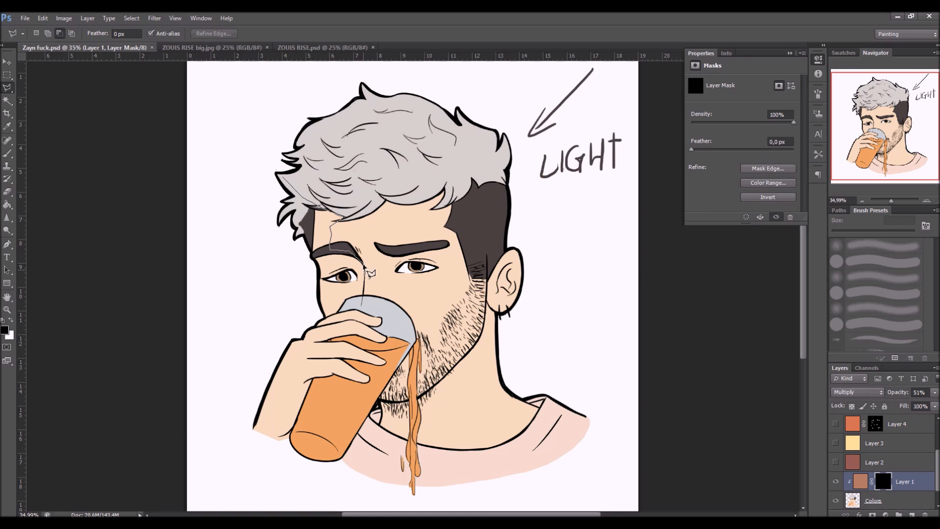
left_click(363, 297)
left_click(332, 318)
left_click(269, 479)
left_click(199, 446)
left_click(186, 380)
left_click(218, 210)
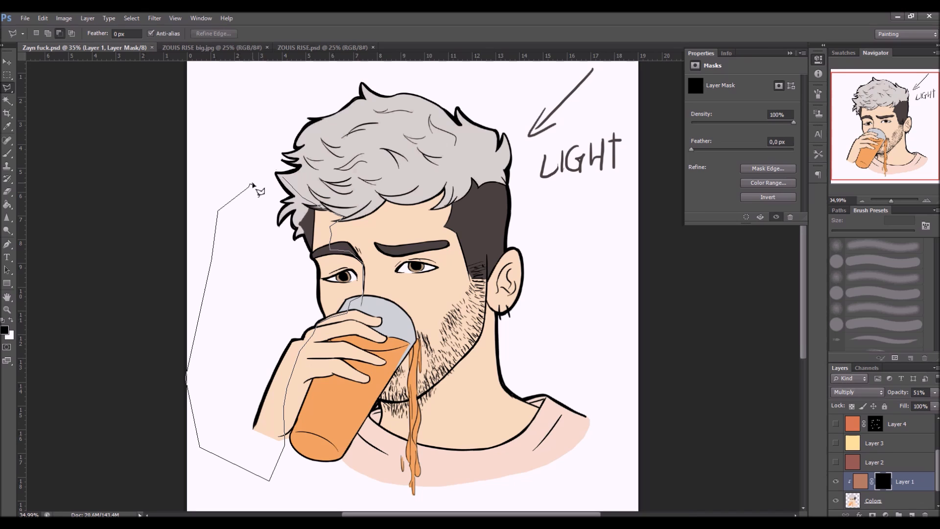
double_click(254, 183)
Fill the selected area of Layer 1's mask with white using the Paint Bucket, and deselect it
key("g")
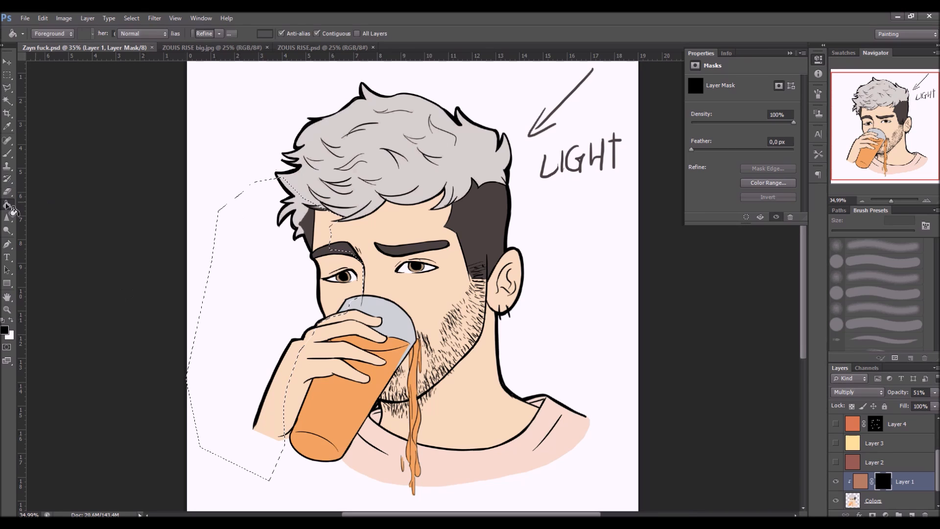
key("x")
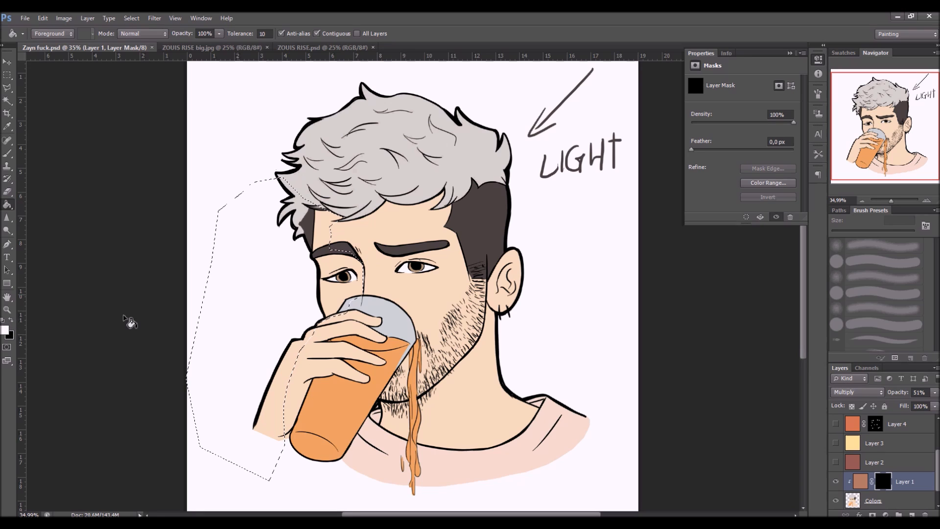
left_click(247, 297)
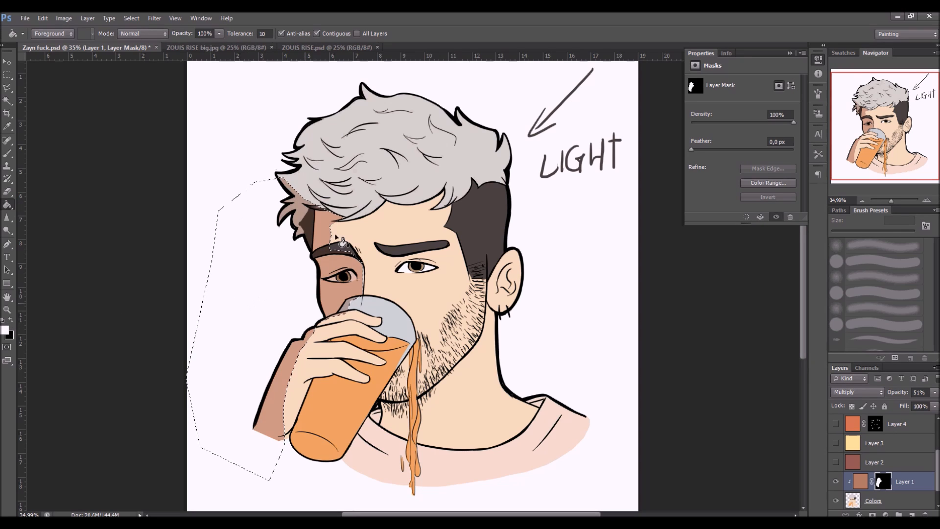
key("ctrl+d")
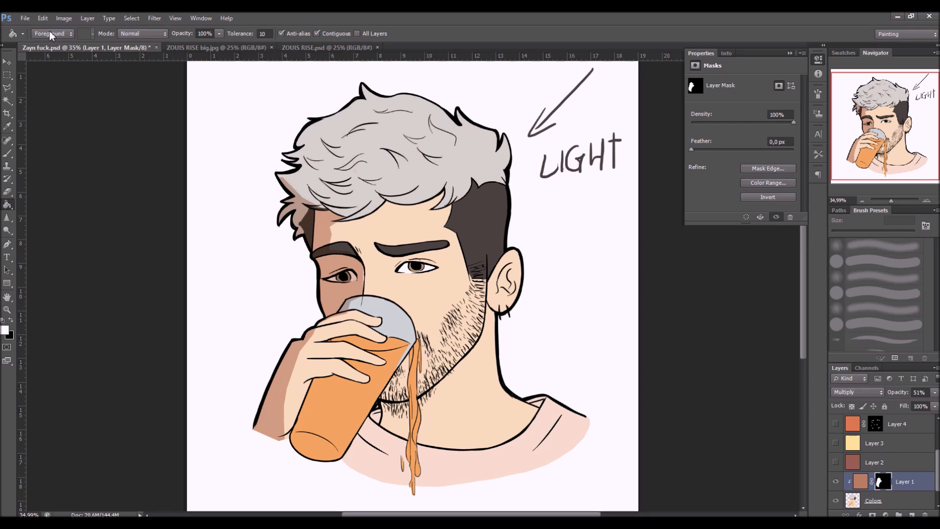
key("ctrl+a")
left_click(66, 18)
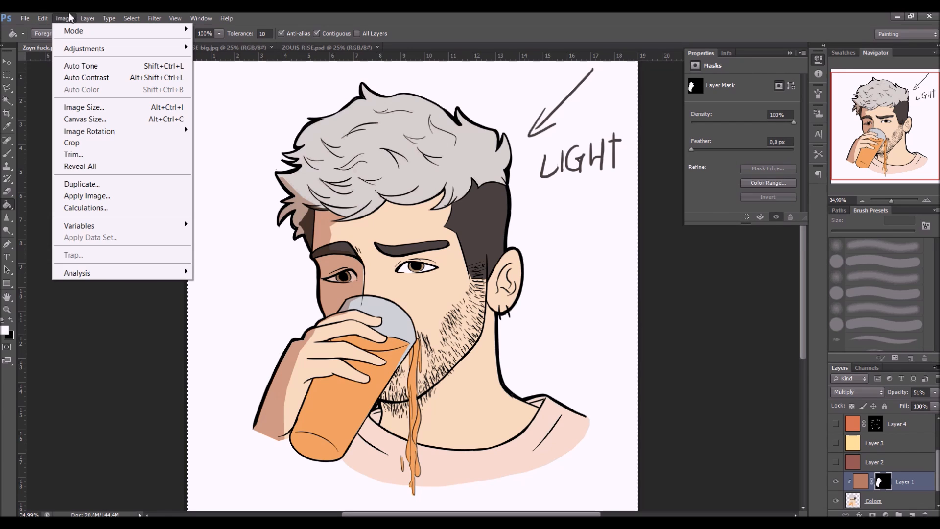
mouse_move(43, 20)
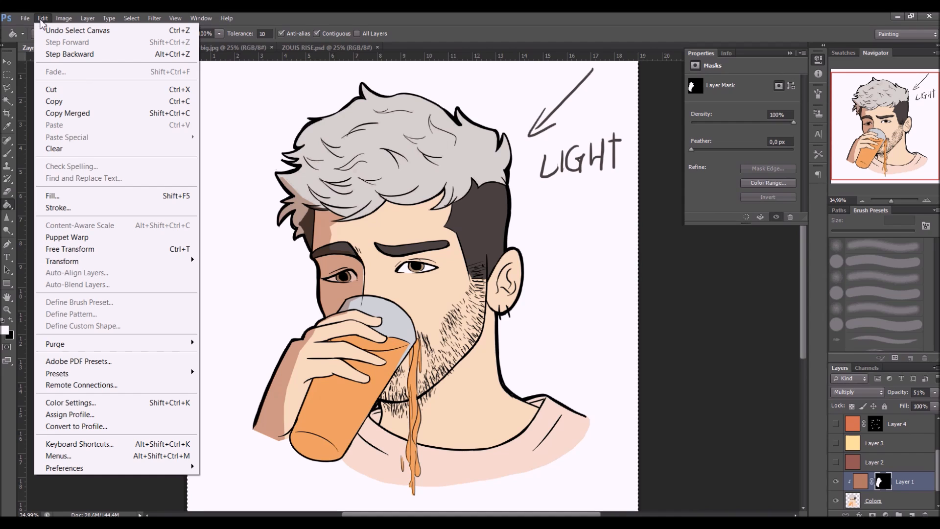
mouse_move(84, 24)
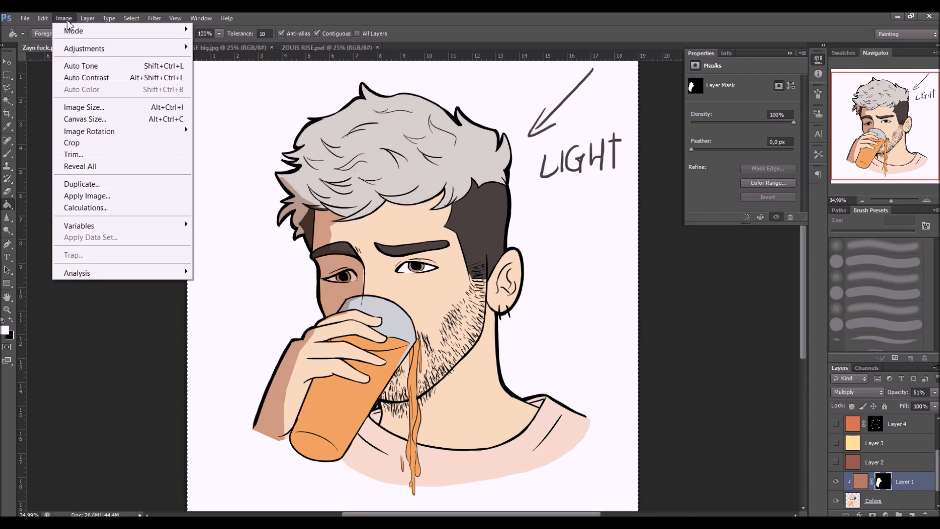
left_click(67, 20)
left_click(25, 19)
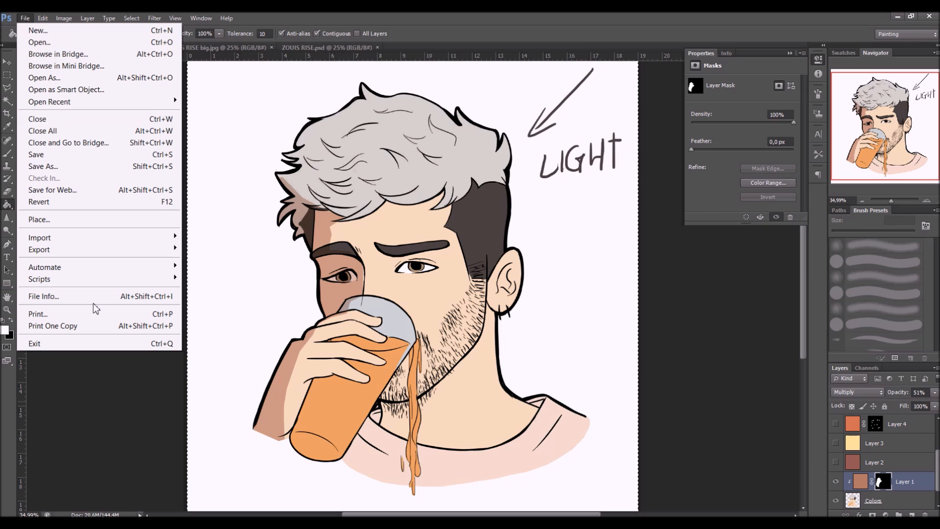
left_click(129, 400)
key("ctrl+d")
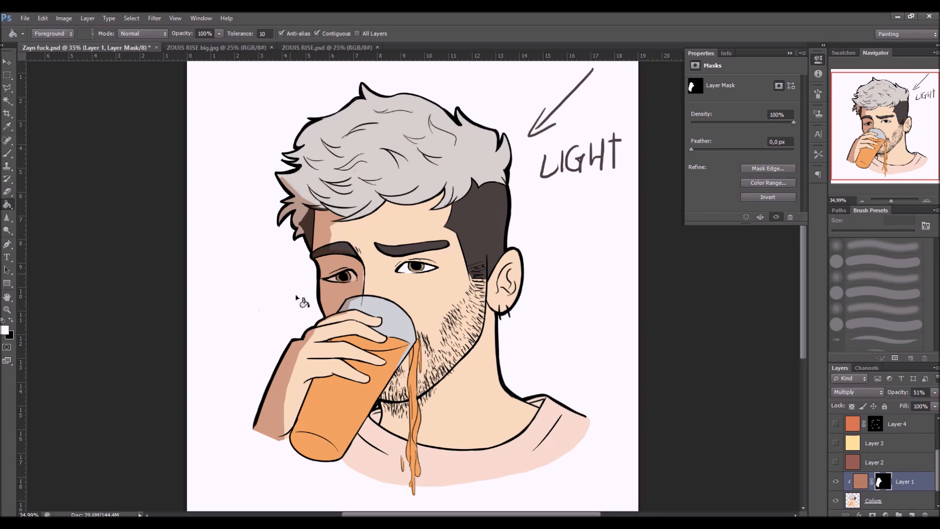
Lasso the glass's shaded side below the fingers and its base, fill the selection with white on the mask, and deselect it
left_click(8, 153)
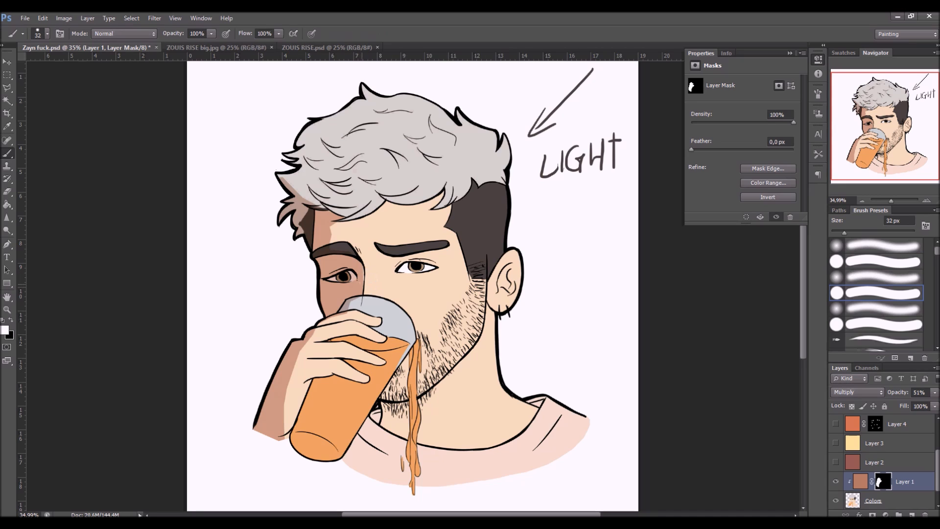
key("l")
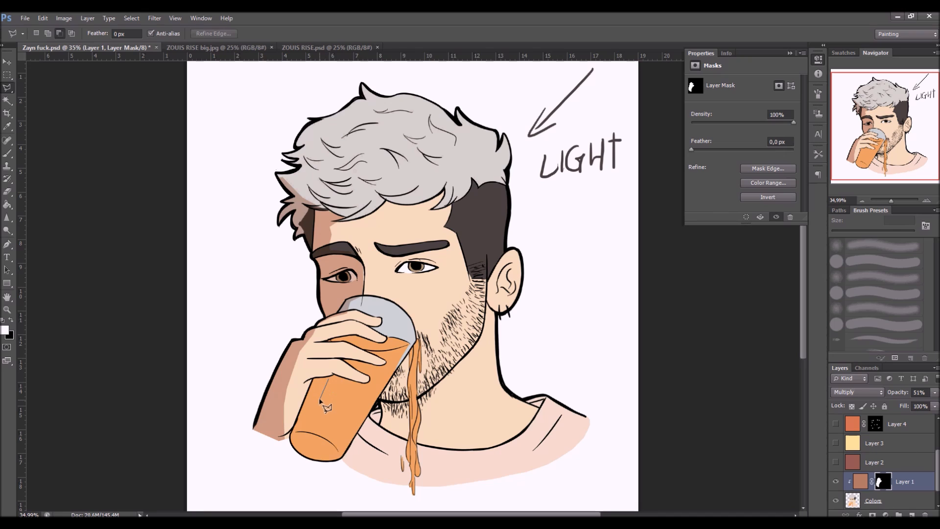
left_click(315, 430)
left_click(339, 455)
left_click(338, 471)
left_click(321, 484)
left_click(293, 469)
left_click(284, 443)
left_click(305, 380)
left_click(334, 374)
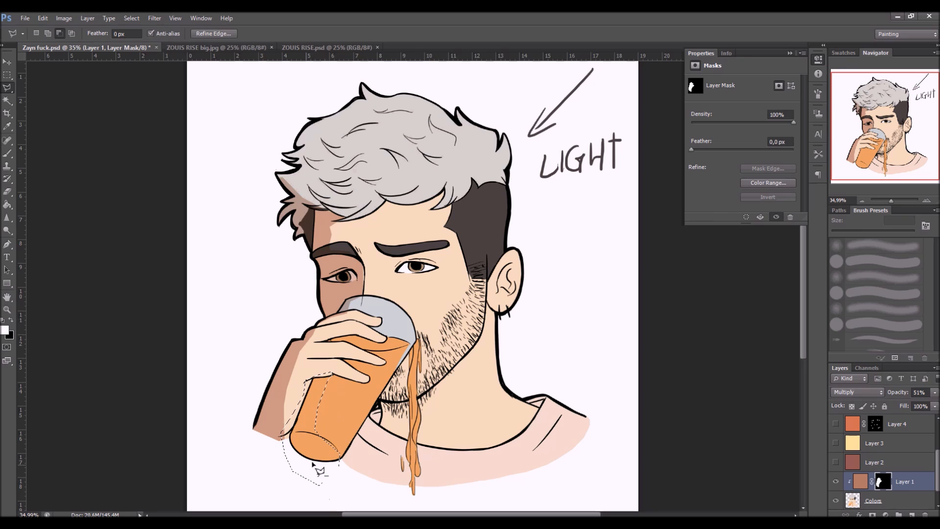
key("alt+BackSpace")
key("ctrl+d")
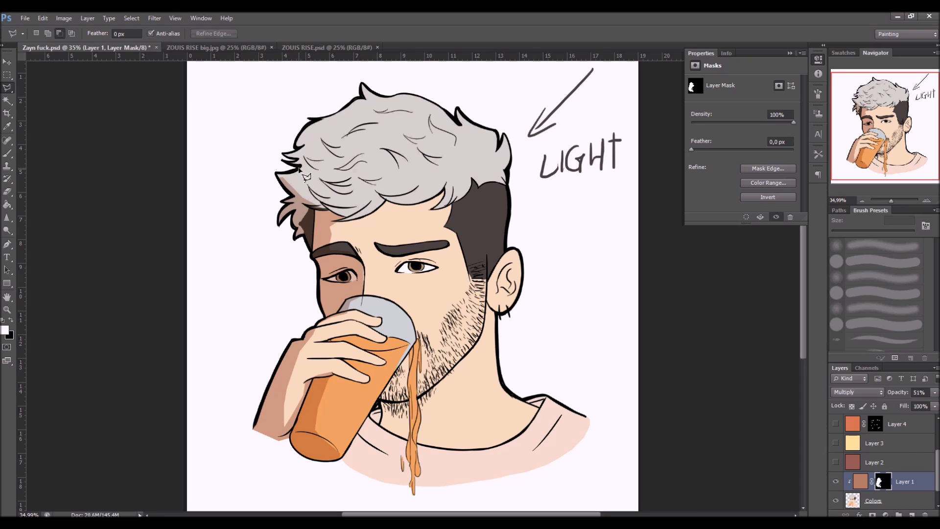
Add a shadow between the eyebrow and the eye nearest the ear by filling a lassoed mask area with white, and deselect it
left_click(379, 248)
left_click(440, 270)
left_click(445, 251)
left_click(380, 250)
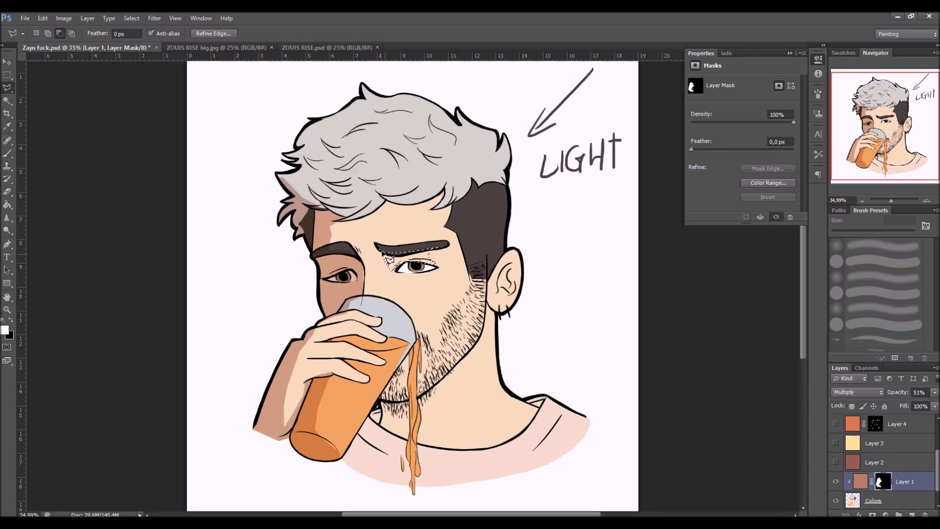
key("alt+BackSpace")
key("ctrl+d")
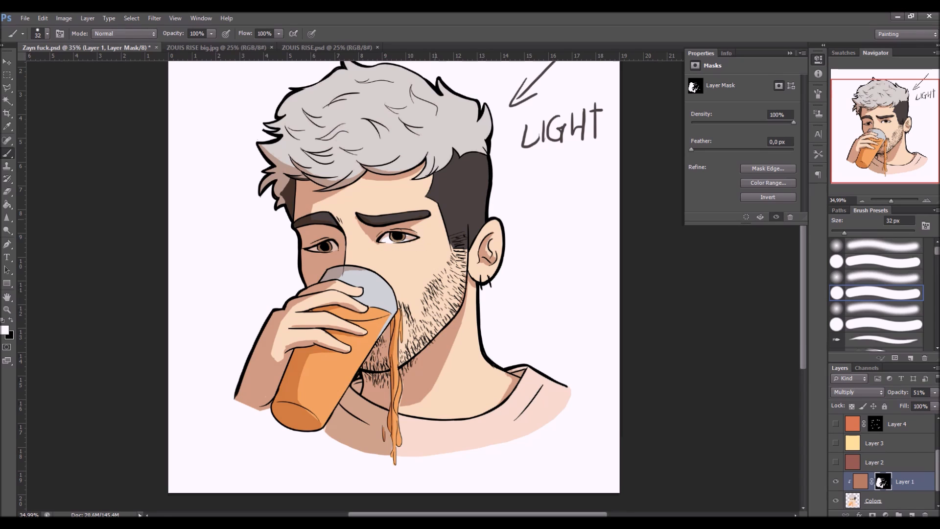
Touch up the neck shadow beside the drip with the Brush on Layer 1's mask, and save the document
left_click_drag(890, 200, 892, 198)
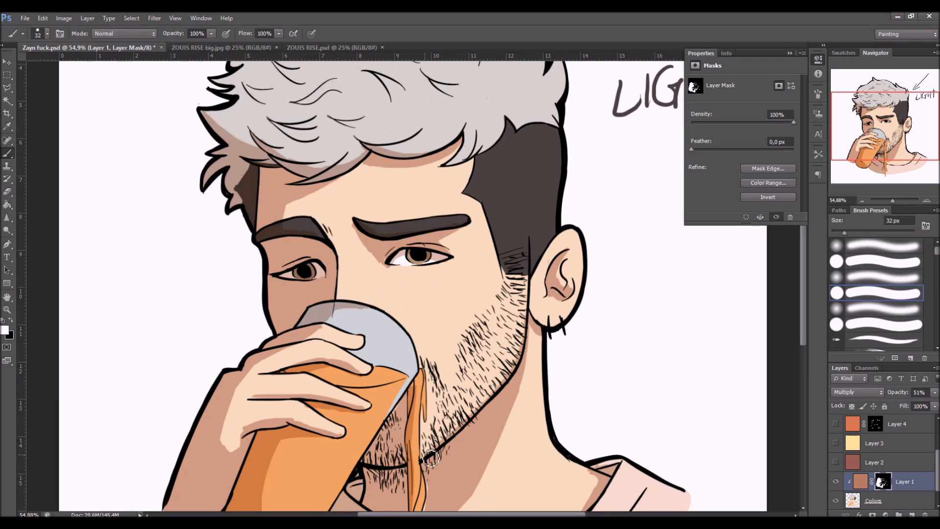
left_click_drag(474, 413, 487, 332)
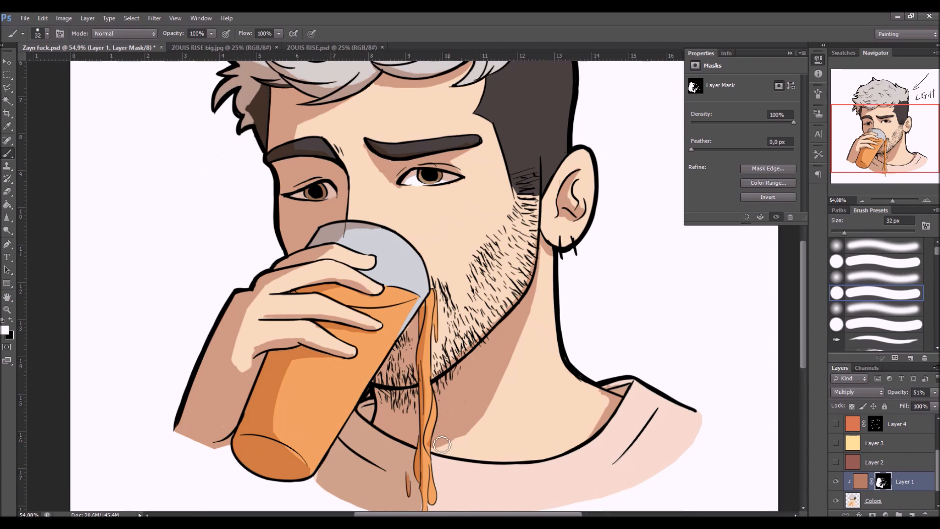
mouse_move(442, 443)
left_mouse_down()
mouse_move(484, 416)
mouse_move(441, 449)
mouse_move(455, 446)
mouse_move(440, 443)
left_mouse_up()
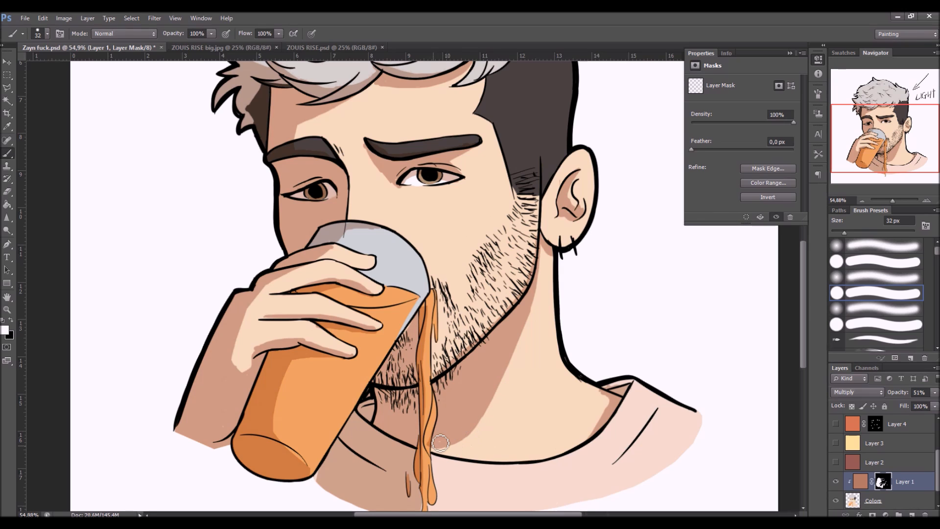
key("x")
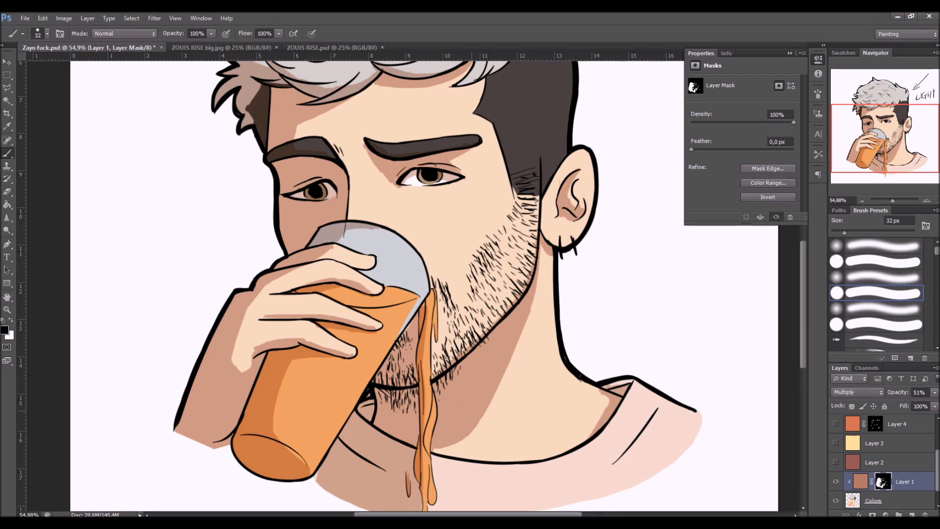
key("c")
key("x")
key("ctrl+s")
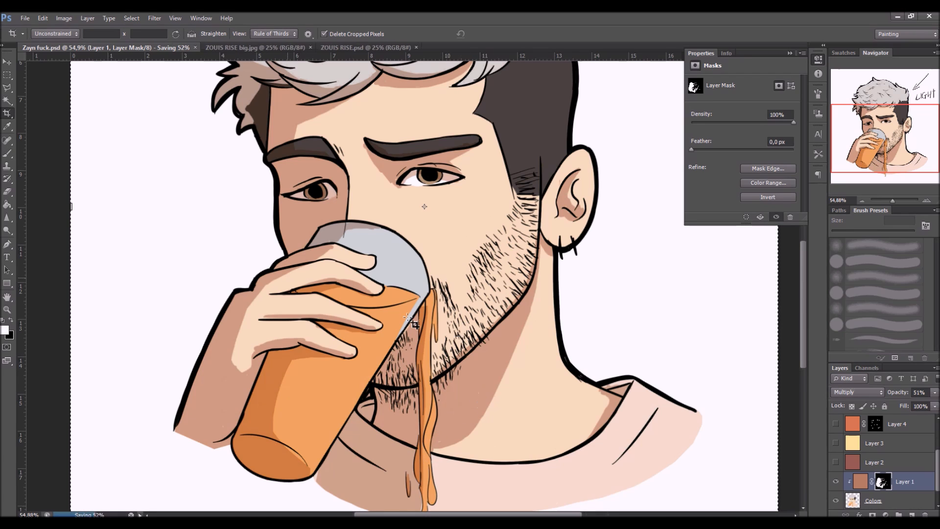
Soften the shadow on the hair's shaded side with a radial black-to-transparent gradient on Layer 1's mask
left_click(8, 206)
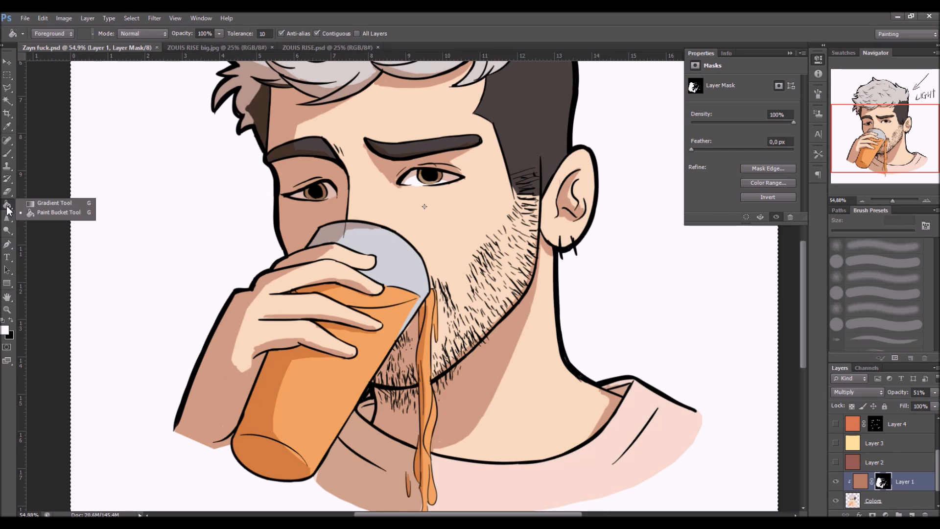
left_click(43, 203)
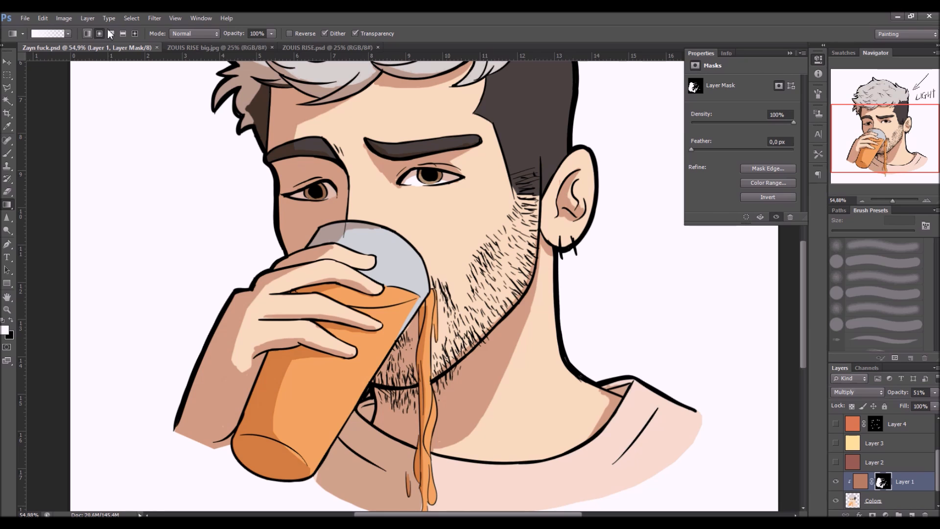
left_click_drag(509, 343, 474, 462)
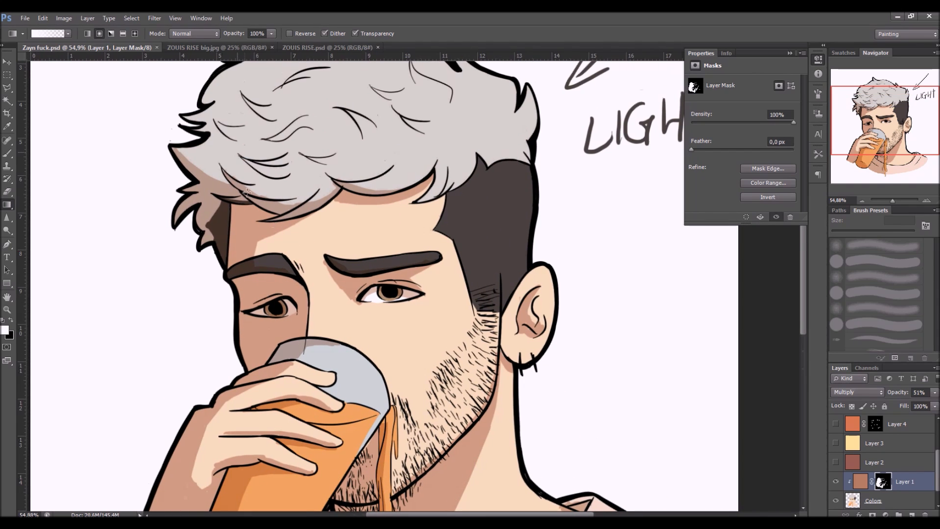
left_click_drag(237, 150, 231, 188)
key("ctrl+z")
left_click(11, 321)
left_click_drag(187, 178, 229, 171)
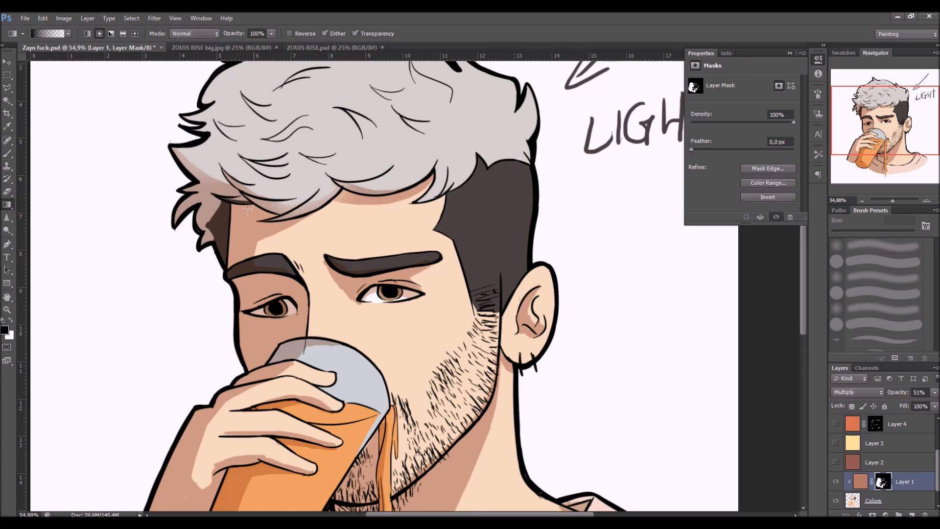
Fade the neck shadow below the jaw with black-to-transparent gradients on the mask, undoing the strokes that look uneven
left_click_drag(319, 277, 296, 163)
left_click_drag(418, 357, 498, 282)
key("ctrl+z")
left_click_drag(489, 322, 414, 378)
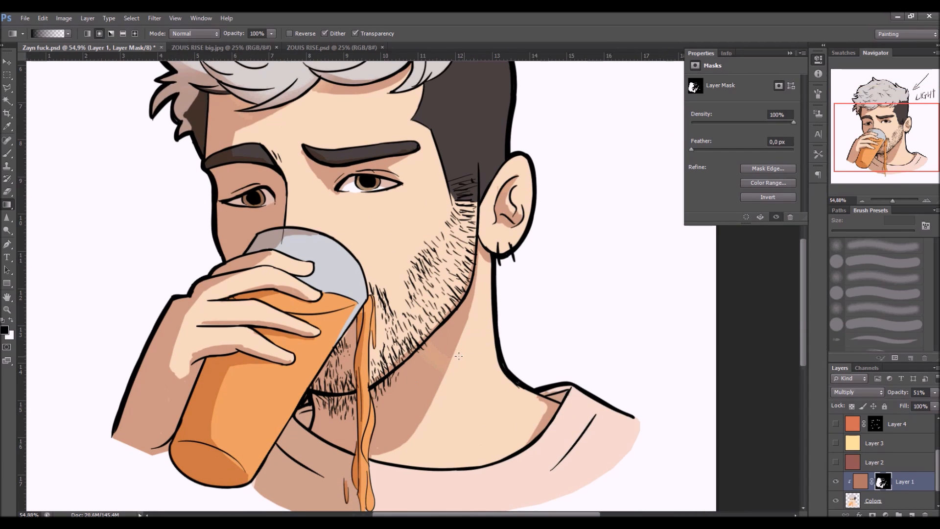
mouse_move(470, 365)
left_mouse_down()
mouse_move(418, 409)
mouse_move(437, 411)
mouse_move(407, 394)
mouse_move(473, 363)
left_mouse_up()
key("ctrl+z")
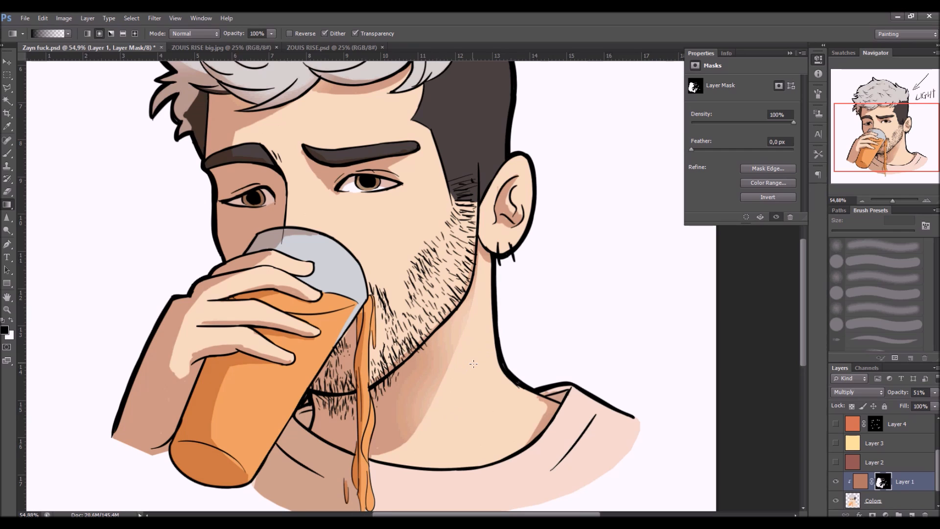
key("ctrl+alt+z")
key("ctrl+alt+z")
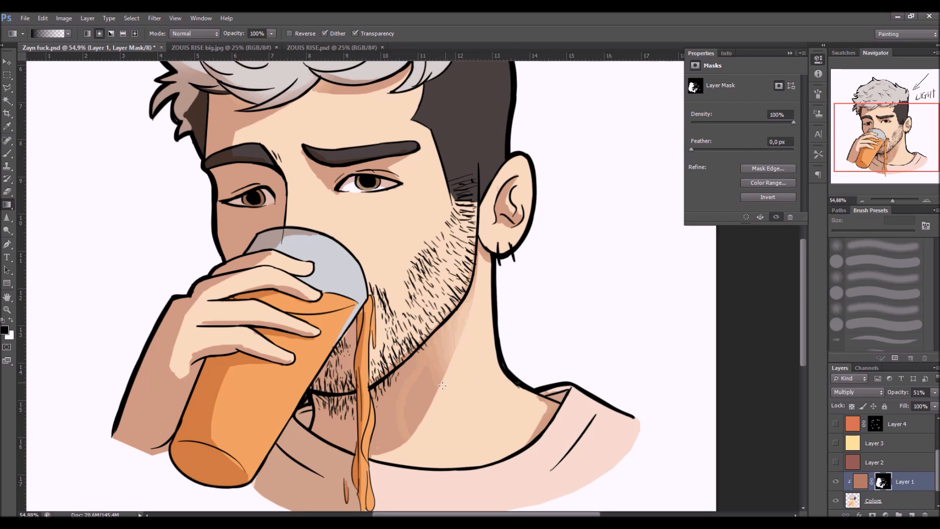
left_click_drag(414, 417, 452, 435)
key("ctrl+alt+z")
key("ctrl+alt+z")
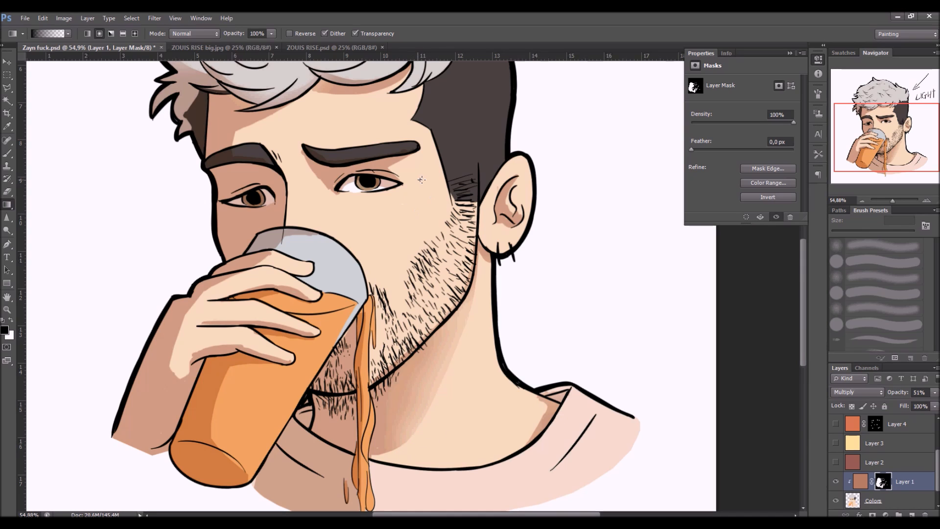
Soften the edge of the forehead shadow above the shaded eyebrow with the black-to-transparent gradient
left_click_drag(430, 206, 416, 276)
left_click_drag(305, 201, 285, 193)
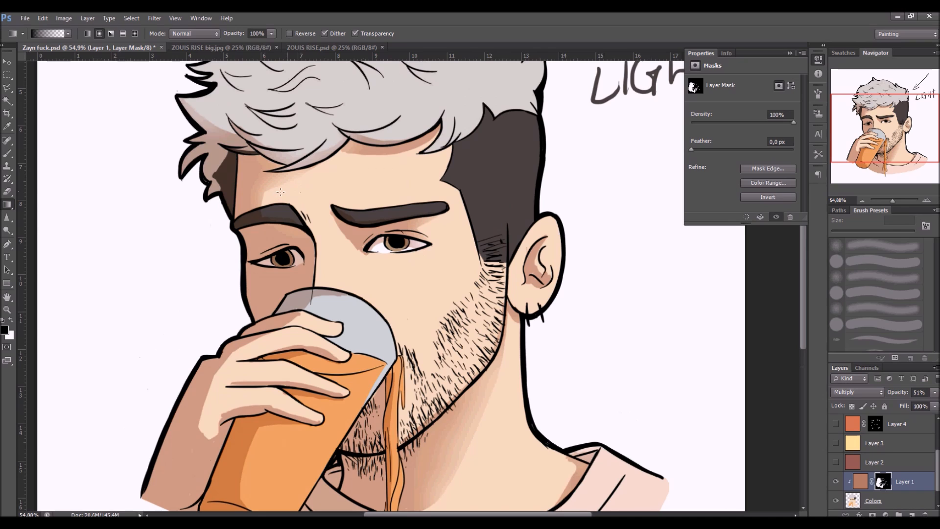
scroll(407, 266, "down", 3)
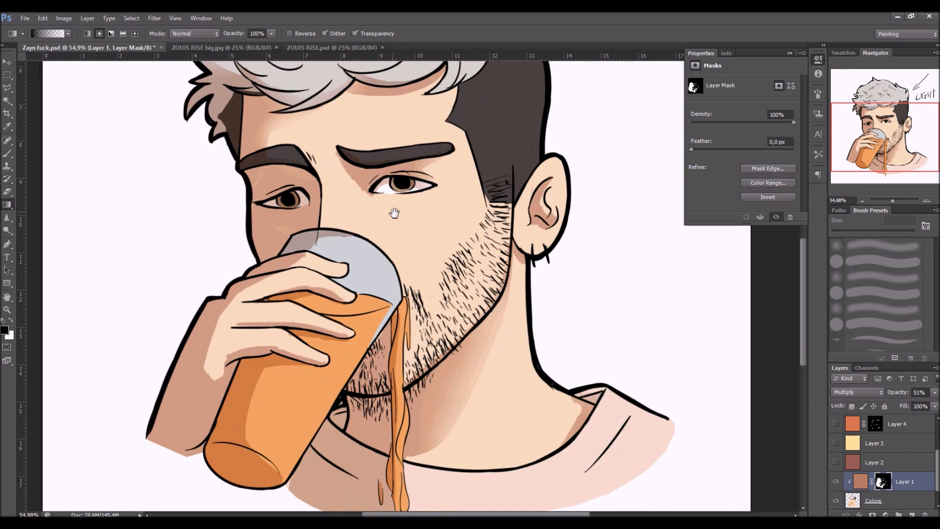
Select the drinking hand and forearm with the Polygonal Lasso, tracing the boundary between the lower fingers and the glass
left_click(5, 102)
key("l")
left_click(104, 357)
left_click(122, 439)
left_click(146, 466)
left_click(173, 469)
left_click(212, 426)
left_click(238, 361)
left_click(267, 351)
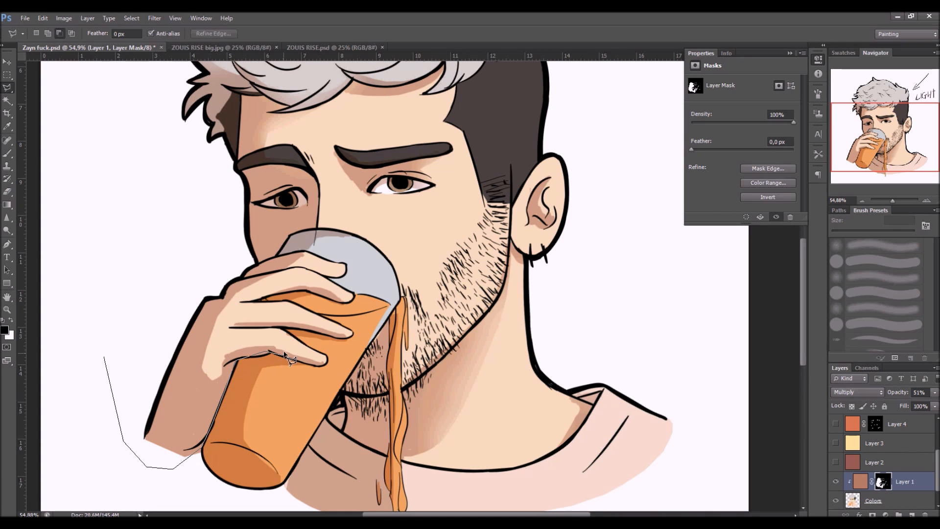
left_click(324, 361)
left_click(355, 334)
left_click(363, 294)
left_click(345, 263)
left_click(321, 249)
left_click(358, 236)
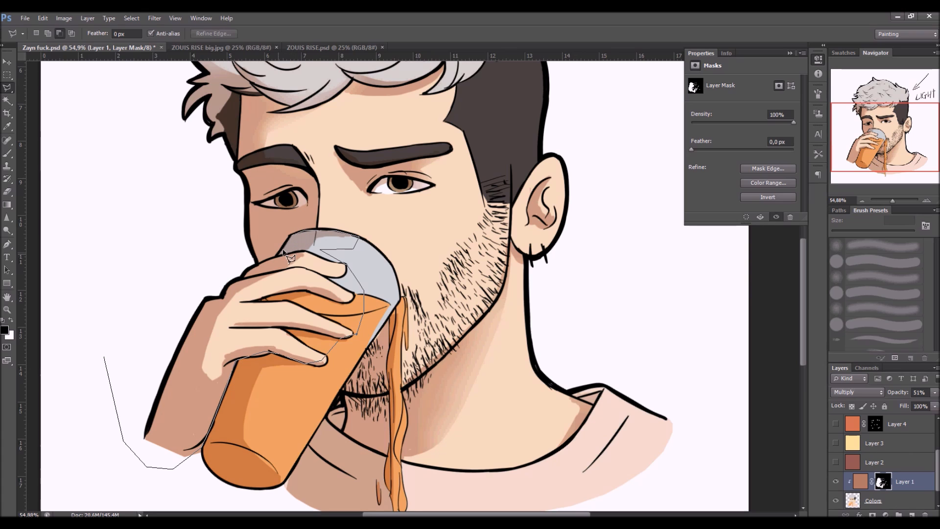
double_click(219, 272)
Soften the shadow on the selected hand with the black-to-transparent gradient on Layer 1's mask, and clear the selection
left_click(7, 217)
left_click(7, 205)
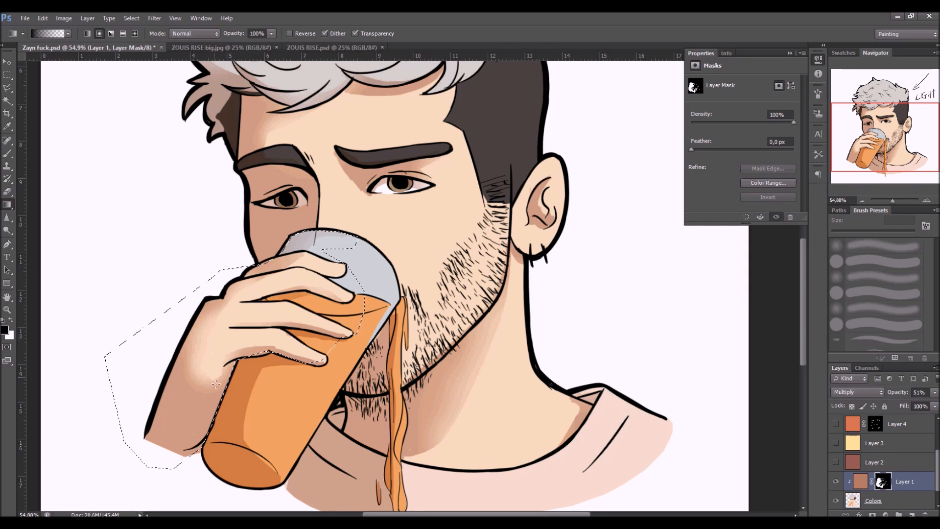
left_click_drag(341, 320, 308, 360)
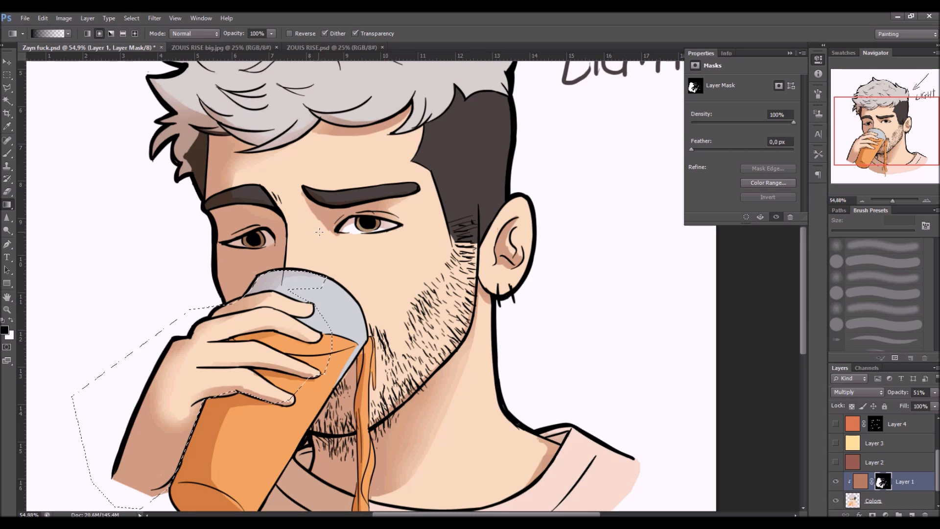
key("ctrl+d")
Fade the shadow beside the nose bridge under the lit eyebrow with black-to-transparent gradients, and save the document
left_click_drag(332, 206, 312, 187)
left_click_drag(318, 222, 320, 193)
key("ctrl+z")
key("ctrl+z")
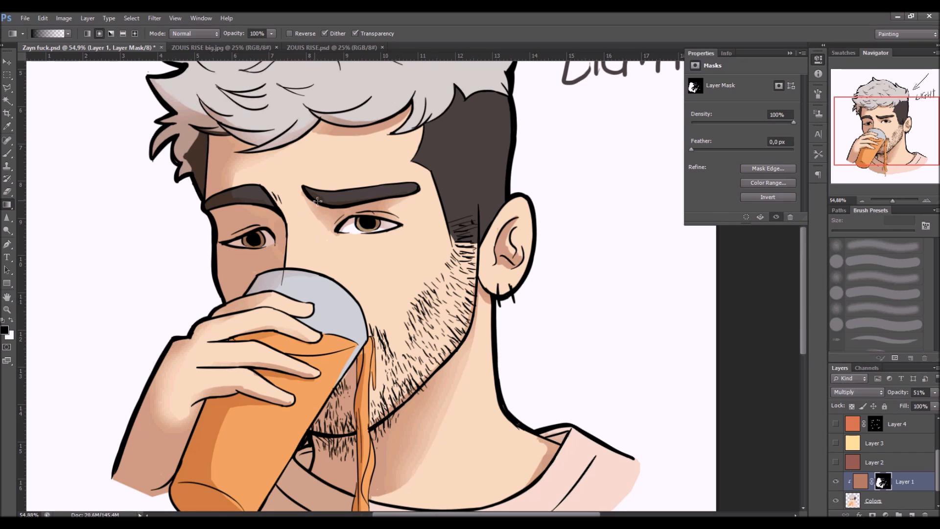
scroll(300, 197, "up", 3)
key("ctrl+s")
Soften the edge of the shirt shadow near the drip with the gradient on Layer 1's mask, and save the document
left_click_drag(900, 202, 886, 201)
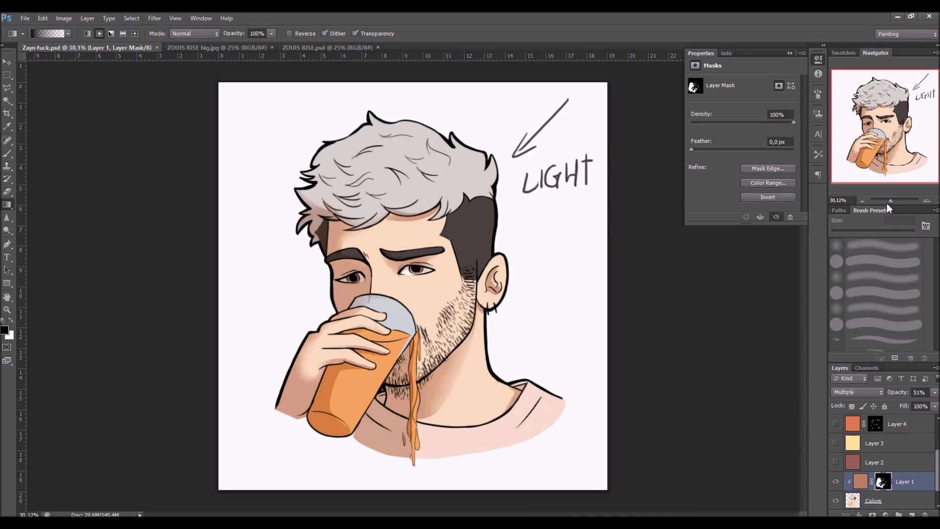
mouse_move(413, 456)
left_mouse_down()
mouse_move(425, 456)
mouse_move(385, 432)
left_mouse_up()
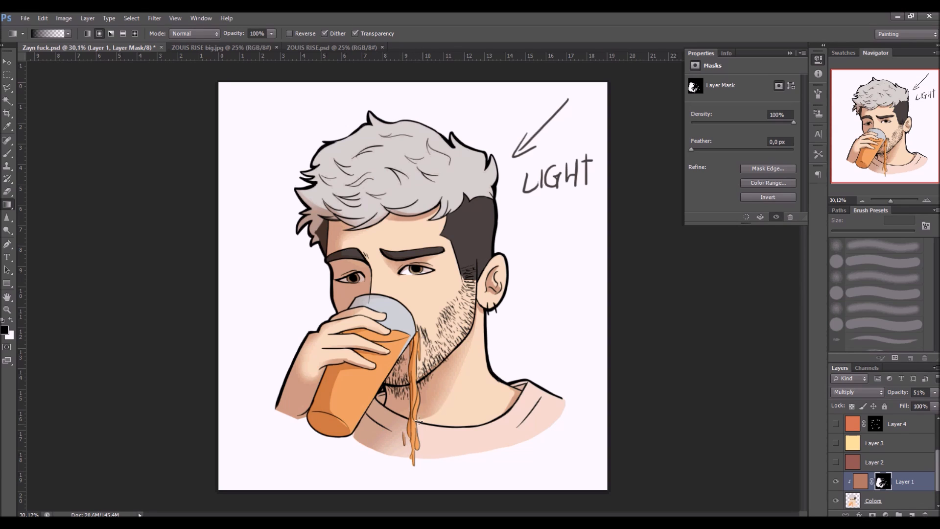
key("ctrl+s")
Try recolouring the Layer 1 shadows with an orange #de8c2b Paint Bucket fill, and undo the fill
left_click(860, 481)
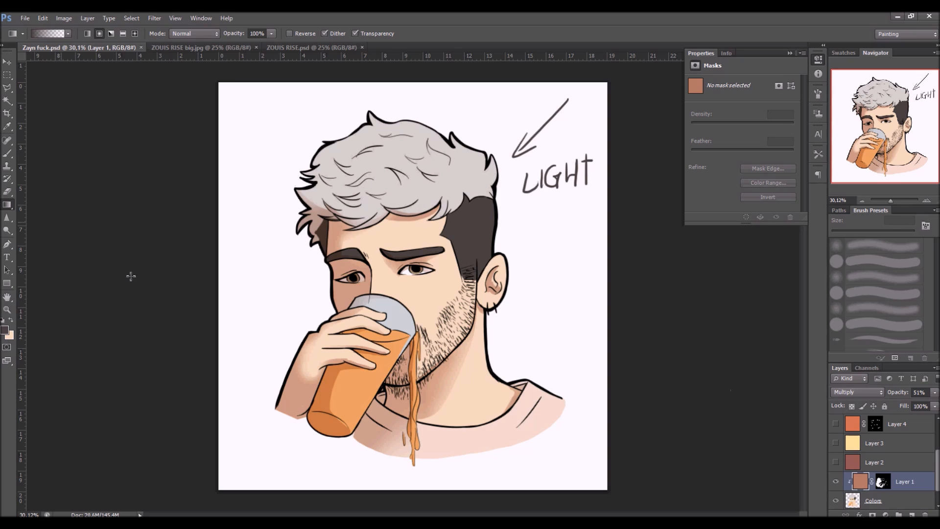
right_click(7, 204)
left_click(36, 217)
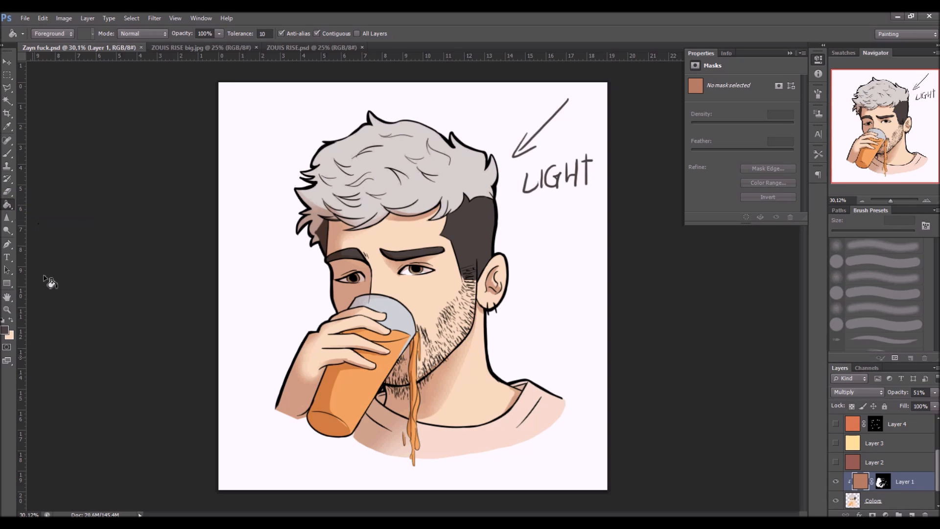
left_click(8, 333)
left_click_drag(453, 286, 447, 288)
left_click(499, 267)
left_click(631, 245)
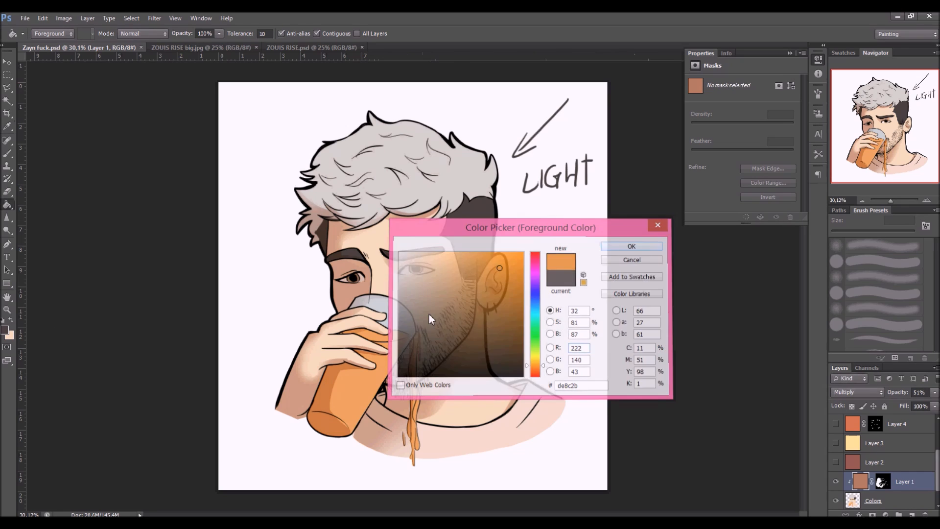
left_click(357, 363)
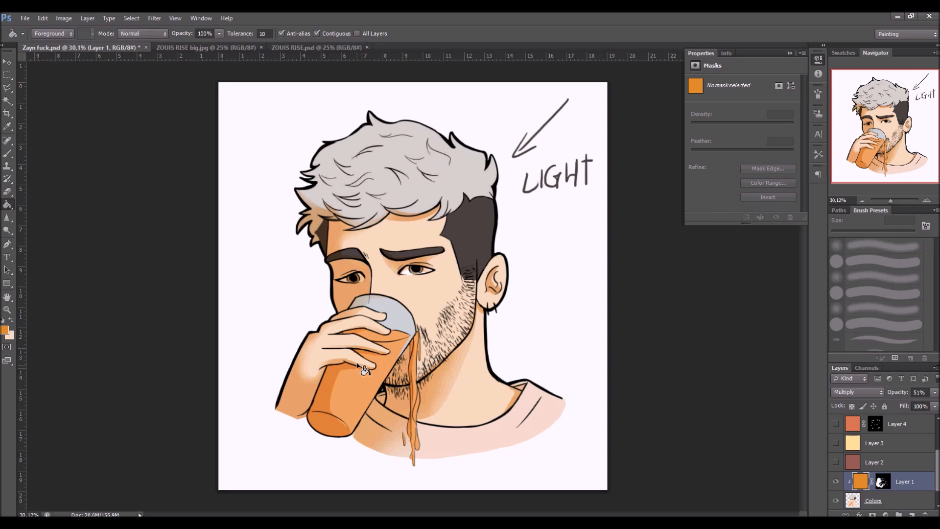
key("ctrl+z")
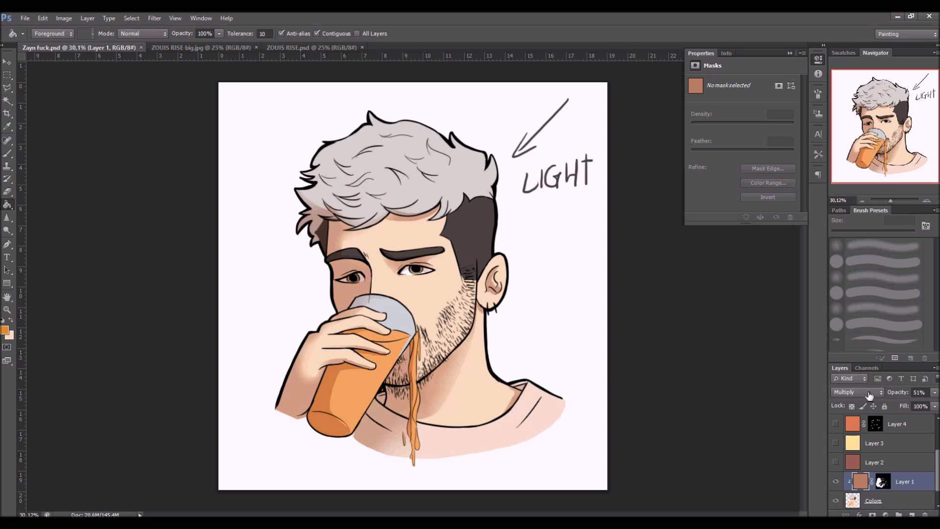
Try a lower opacity for Layer 1, and return it to 51%
left_click(932, 393)
left_click_drag(920, 403, 901, 407)
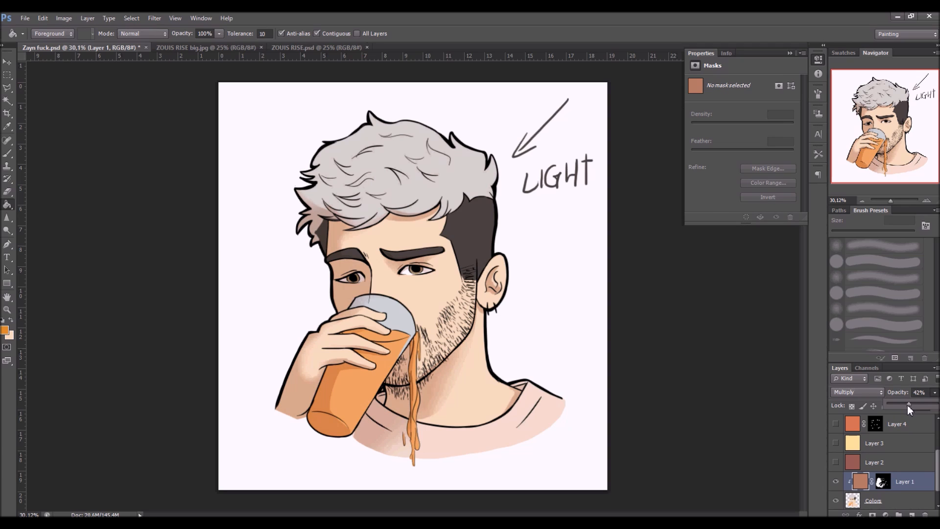
left_click_drag(912, 404, 914, 404)
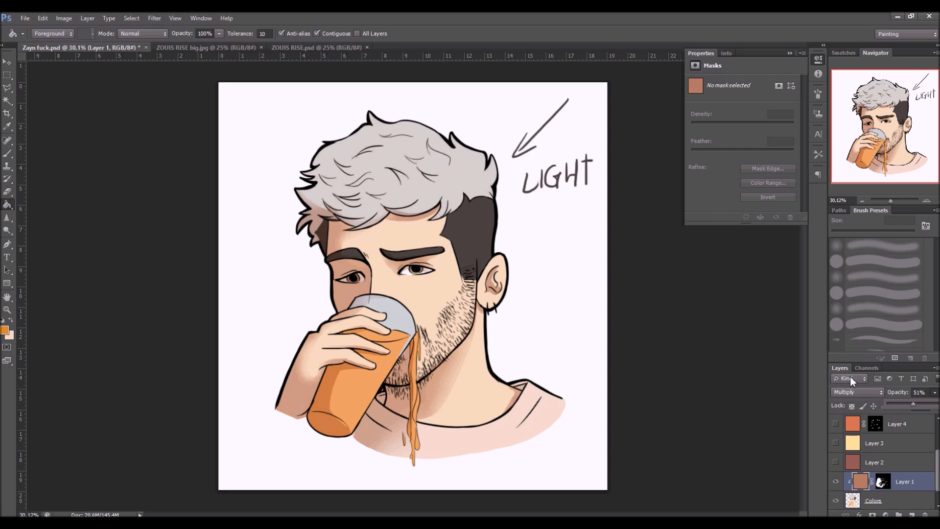
Show the reddish-brown Layer 2, clip it to the layers below as a clipping mask, and set its blend mode to Overlay
left_click(850, 463)
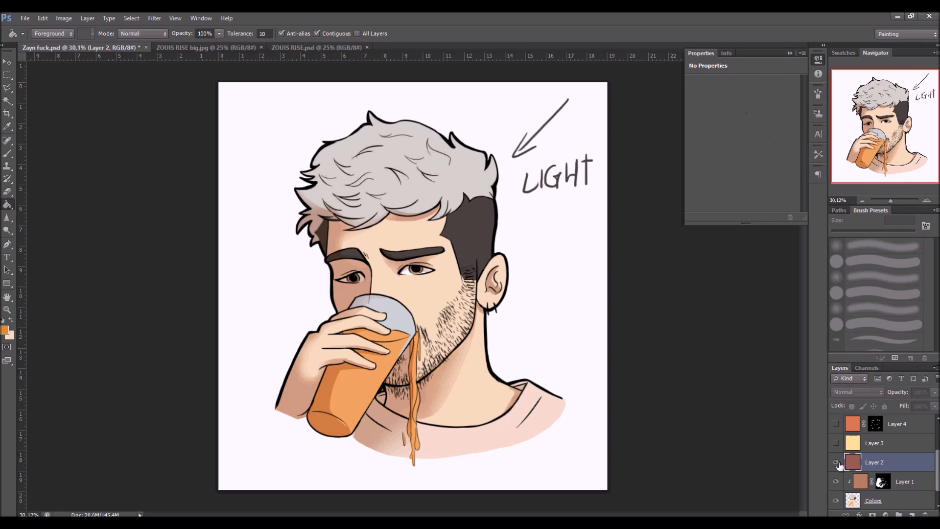
left_click(836, 462)
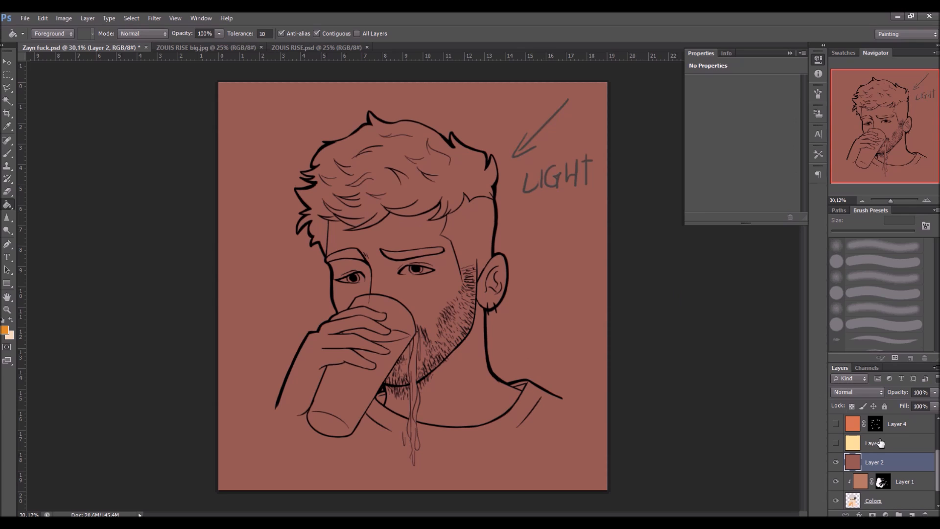
right_click(892, 463)
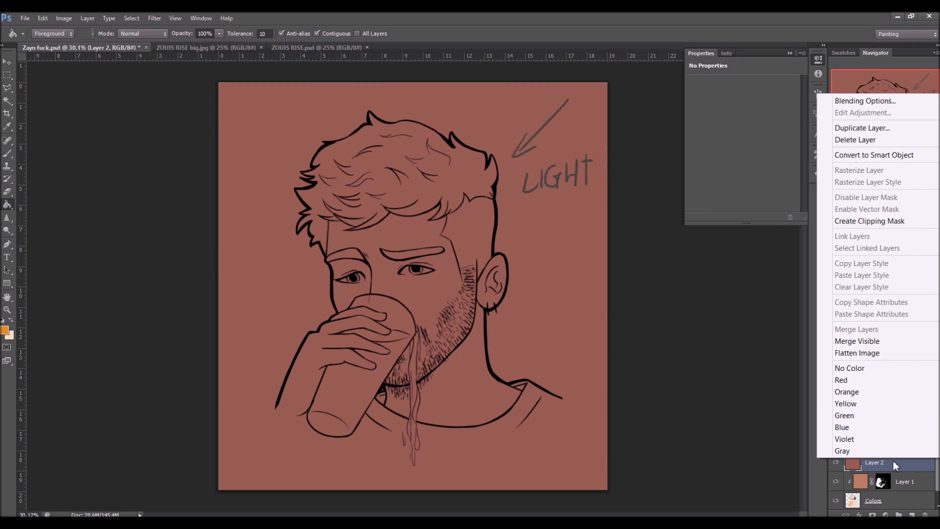
left_click(871, 222)
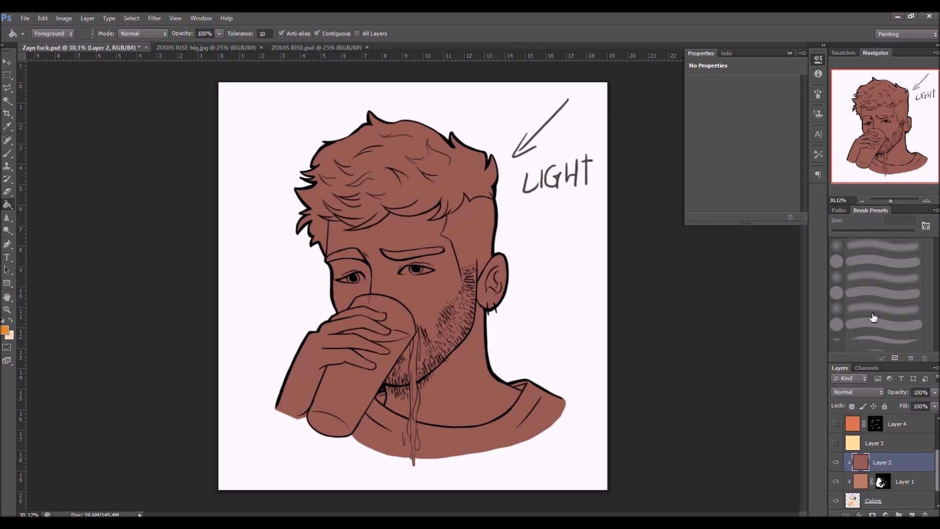
left_click(872, 391)
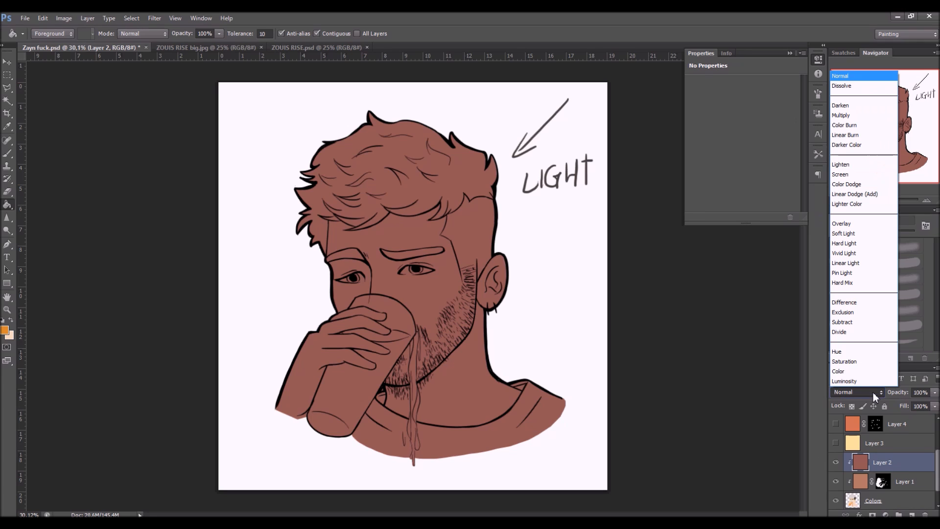
left_click(854, 224)
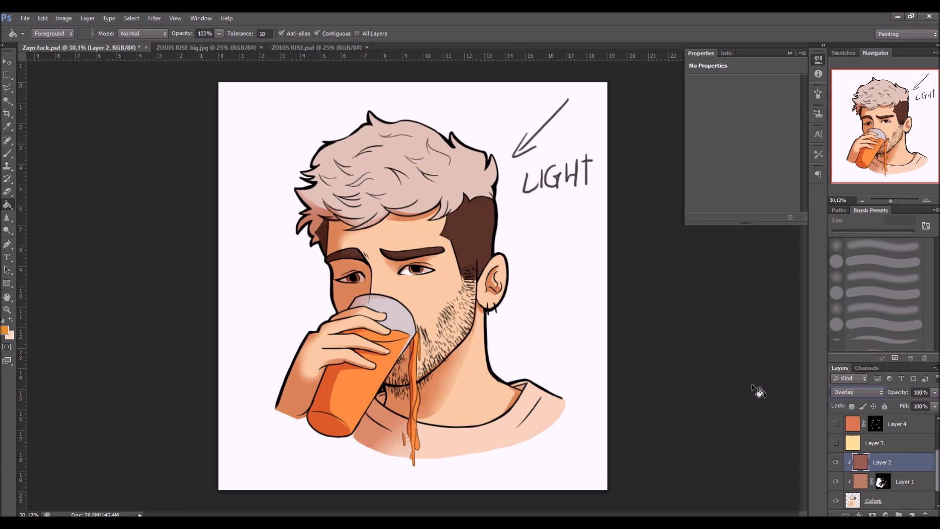
Add a black-filled mask to Layer 2 and reveal the tint with white-to-transparent radial gradients over the forearm, shirt, shaded hair, face edge and ear
left_click(871, 514)
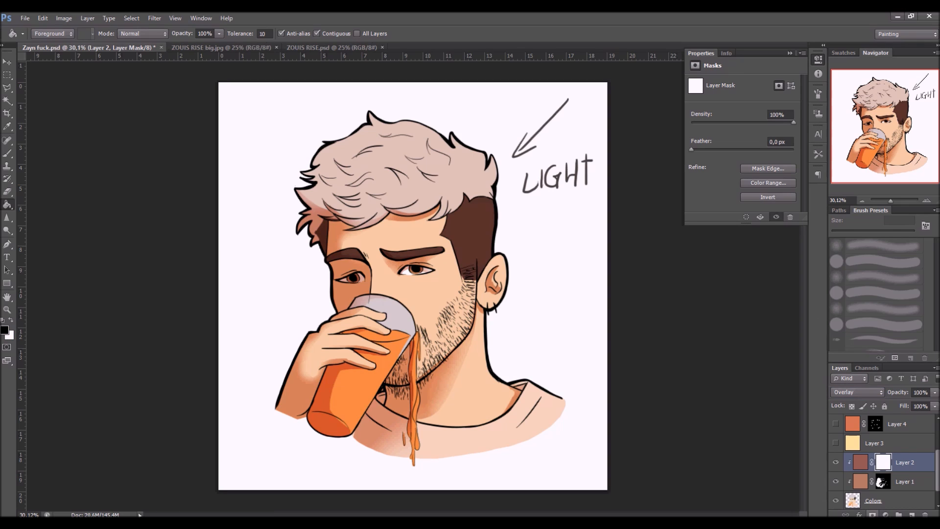
left_click(384, 317)
left_click(11, 320)
left_click_drag(9, 204, 25, 212)
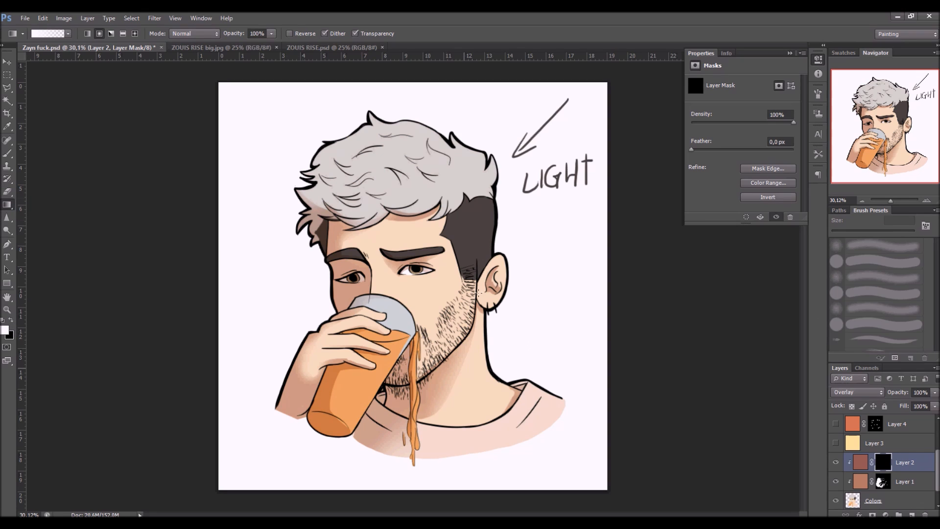
left_click_drag(303, 430, 374, 390)
left_click_drag(337, 480, 433, 345)
left_click_drag(243, 232, 347, 218)
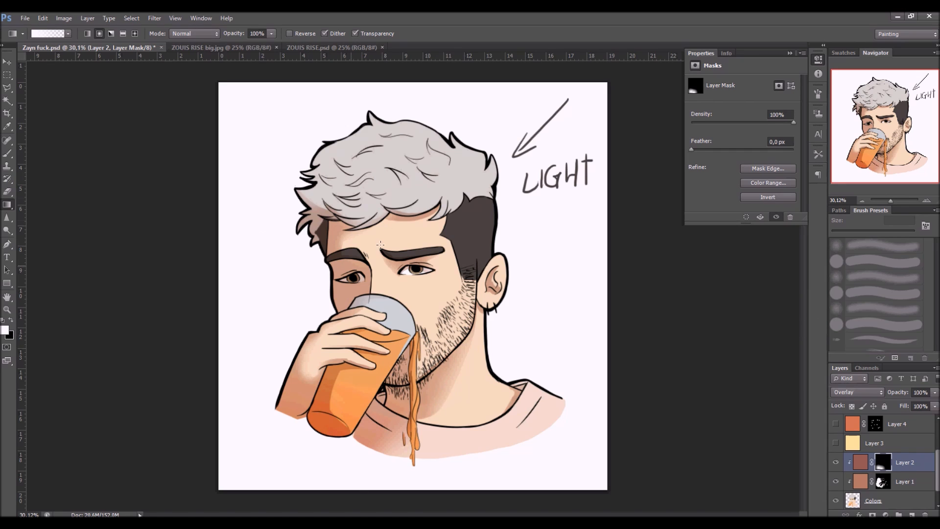
left_click_drag(280, 305, 341, 282)
left_click_drag(495, 285, 552, 287)
Try recolouring Layer 2 with a purple #9c5d84 Paint Bucket fill, and save the document
left_click(862, 469)
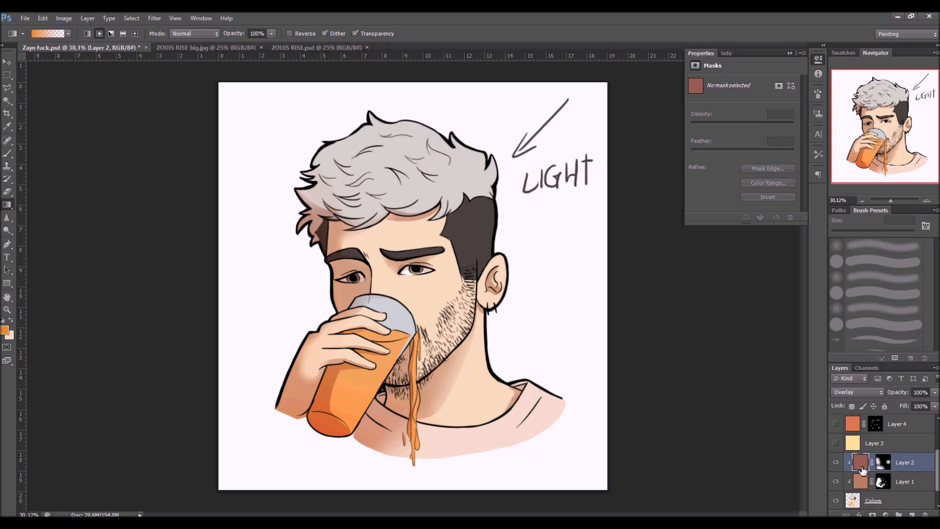
left_click(5, 330)
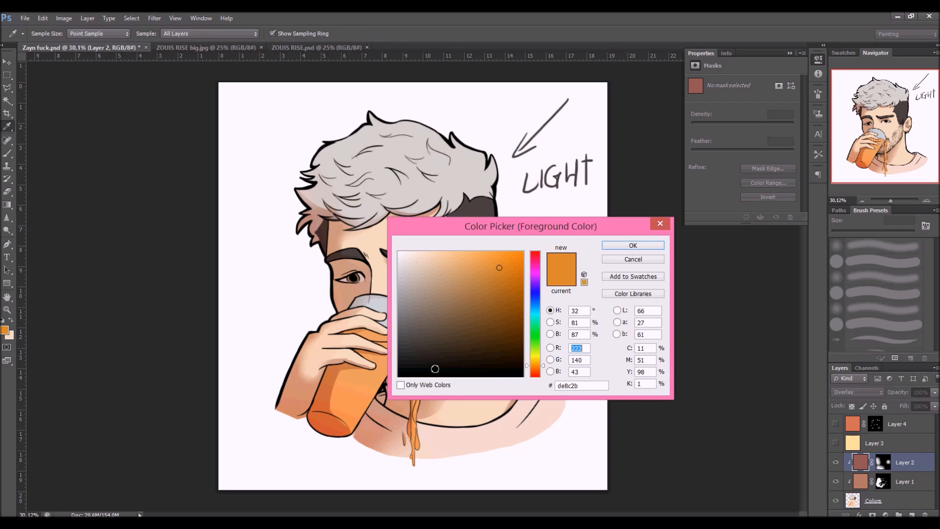
left_click_drag(535, 279, 534, 264)
left_click_drag(438, 316, 448, 301)
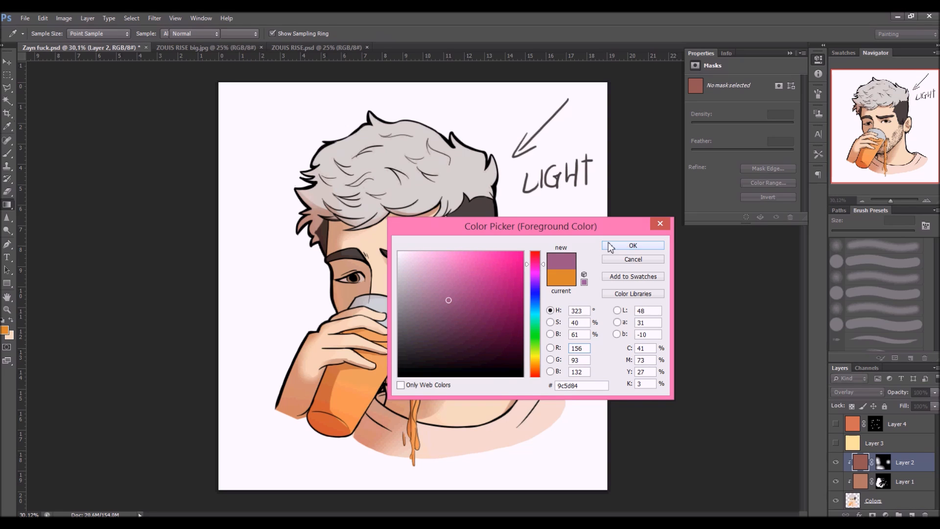
left_click(631, 246)
left_click_drag(4, 206, 23, 213)
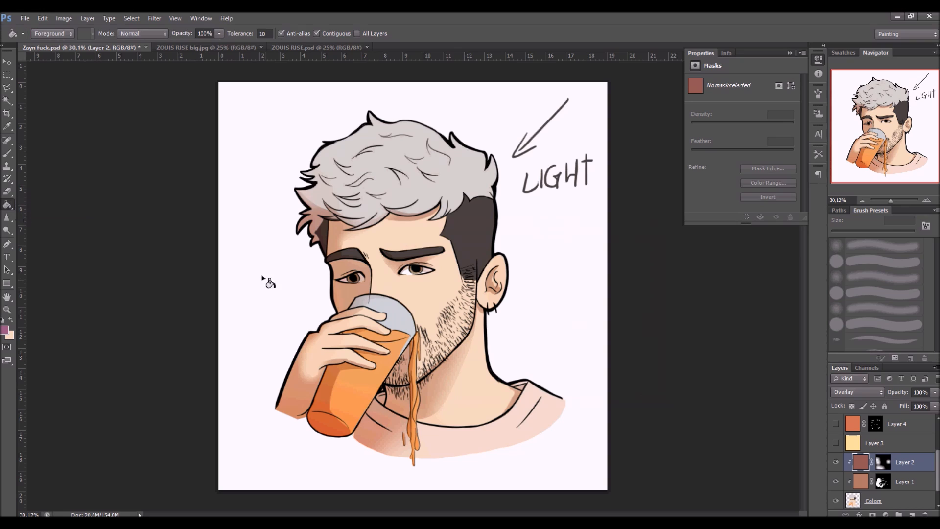
left_click(366, 421)
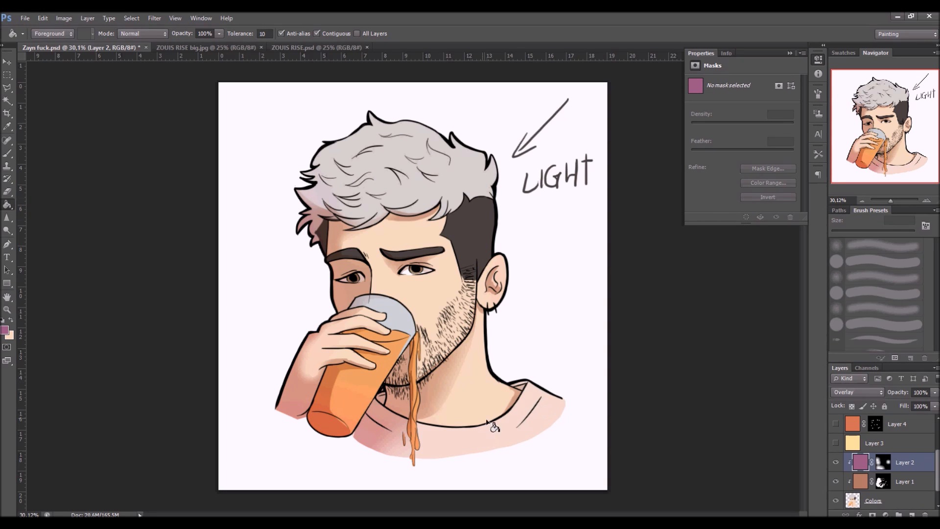
key("ctrl+s")
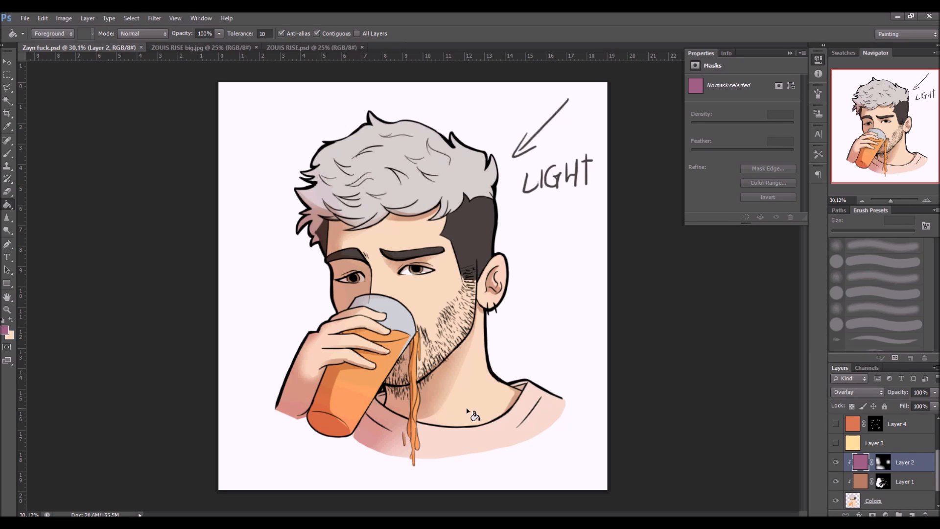
Undo Layer 2's purple fill, try a lower opacity before returning it to 100%, and save the document
left_click(468, 411)
key("ctrl+s")
left_click(934, 392)
left_click_drag(910, 401, 889, 404)
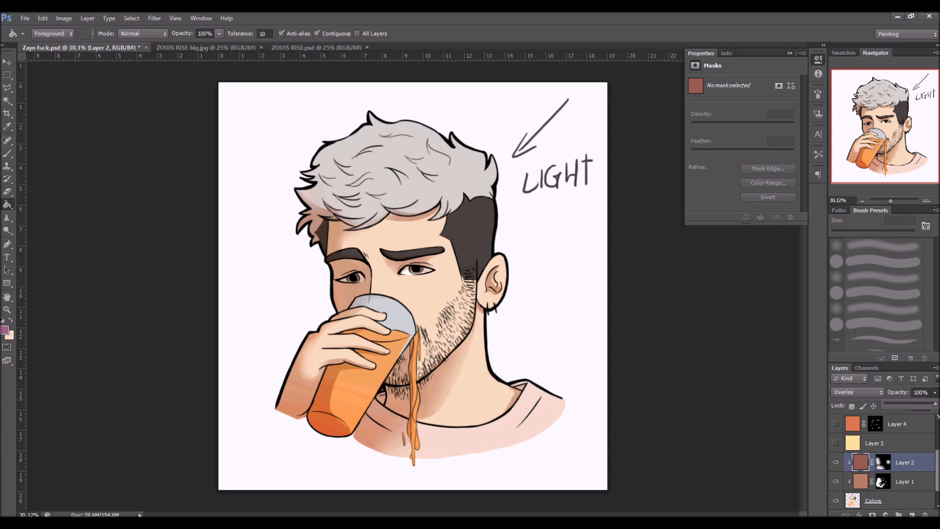
key("ctrl+s")
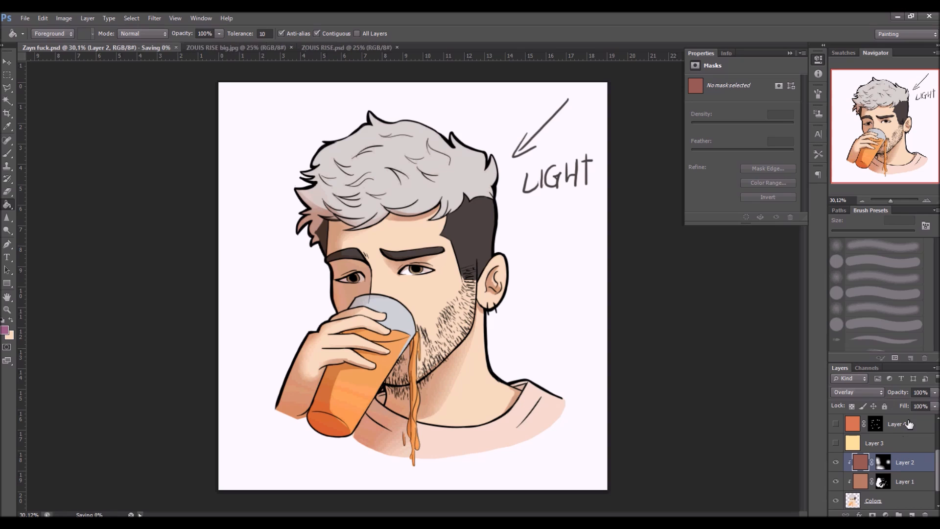
Show the pale yellow Layer 3 and make it a clipping mask over the coloured figure
left_click(897, 445)
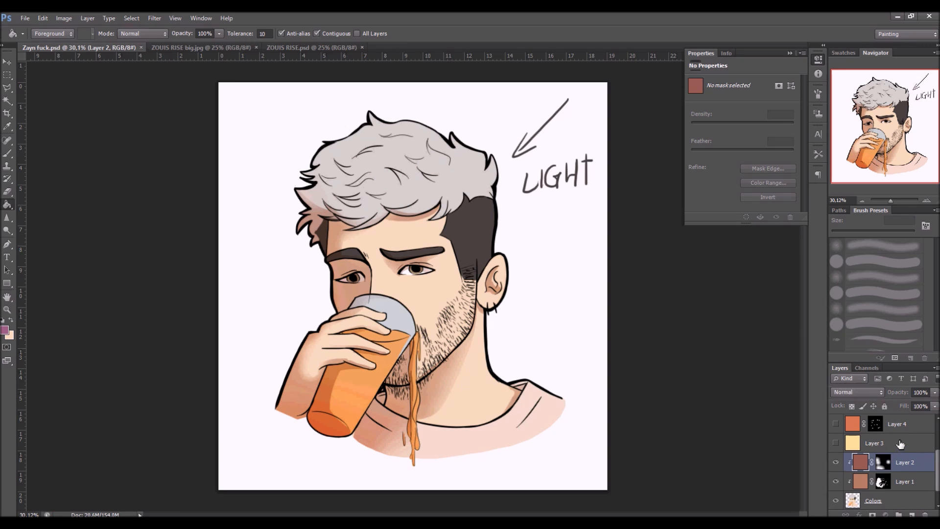
left_click(836, 443)
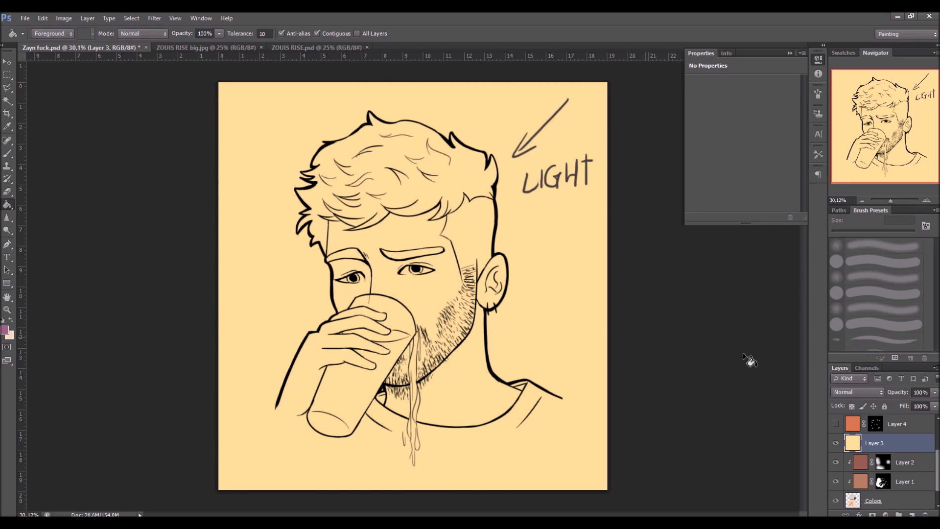
right_click(889, 443)
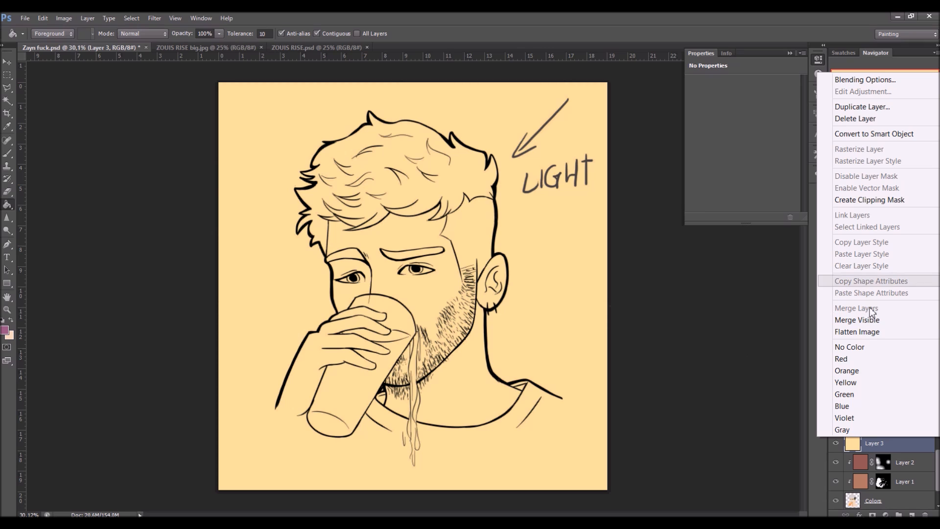
left_click(894, 199)
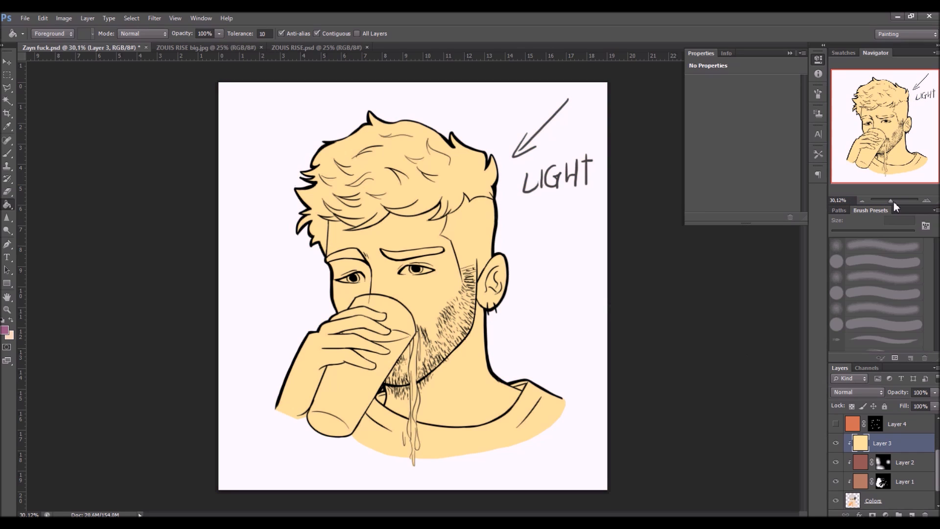
Set Layer 3's blend mode to Screen and add a layer mask filled with black
left_click(862, 392)
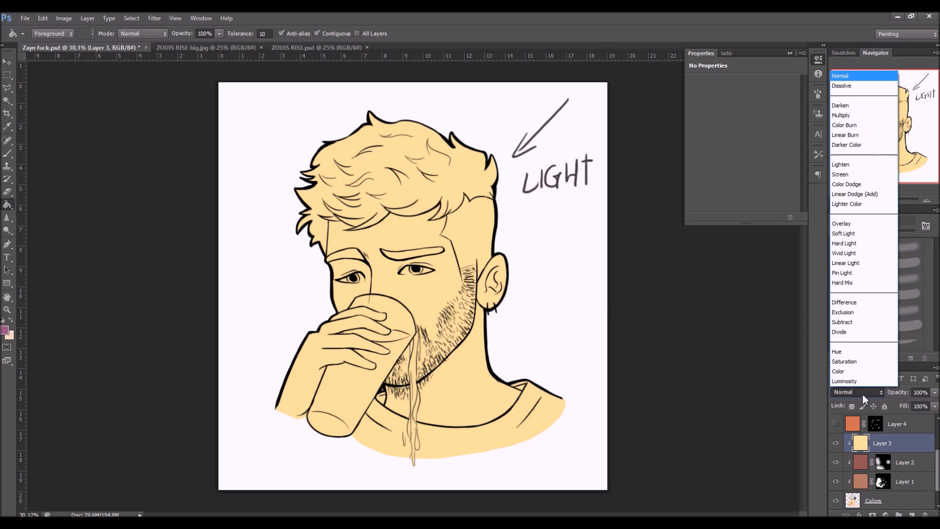
left_click(845, 175)
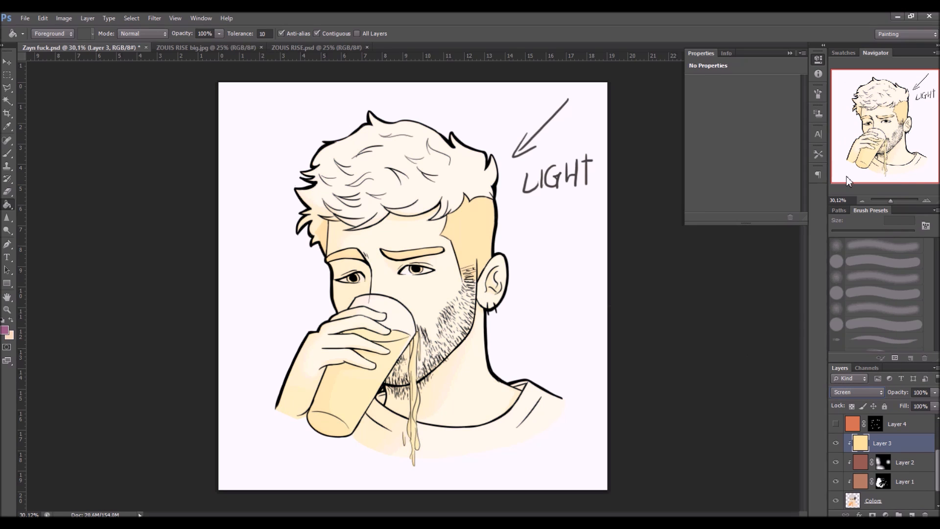
left_click(872, 514)
left_click(11, 319)
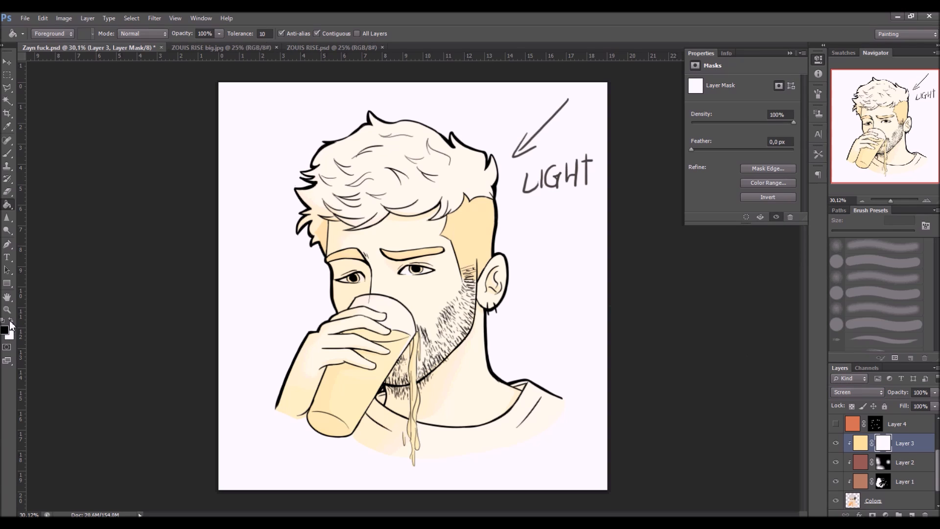
left_click(454, 301)
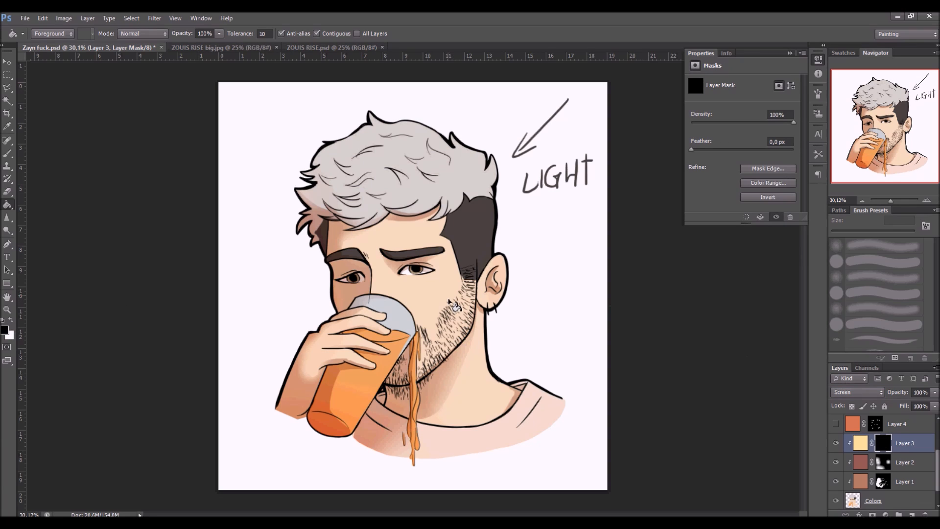
Reveal Layer 3's tint with white-to-transparent radial gradients over the upper and light-side hair, and set the layer's opacity to 73%
left_click_drag(7, 210, 34, 203)
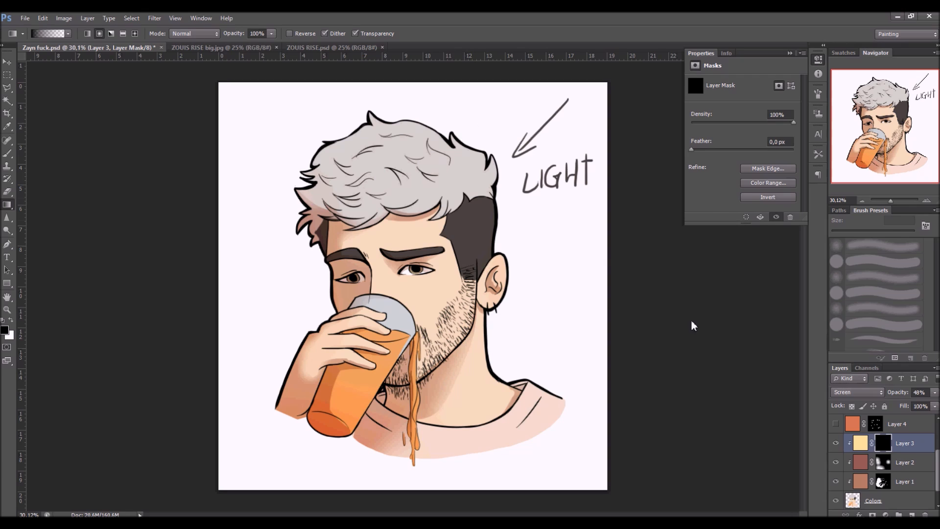
left_click(10, 321)
left_click_drag(411, 91, 368, 143)
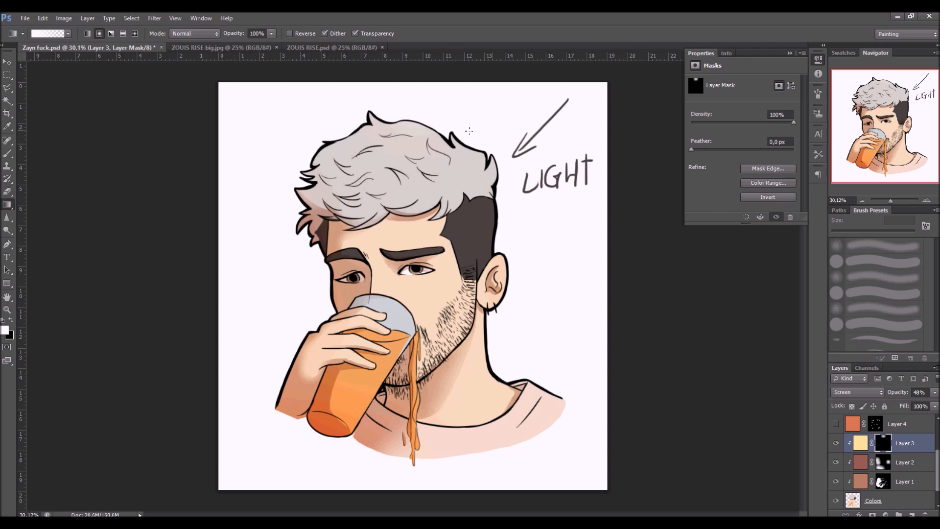
left_click_drag(445, 160, 536, 225)
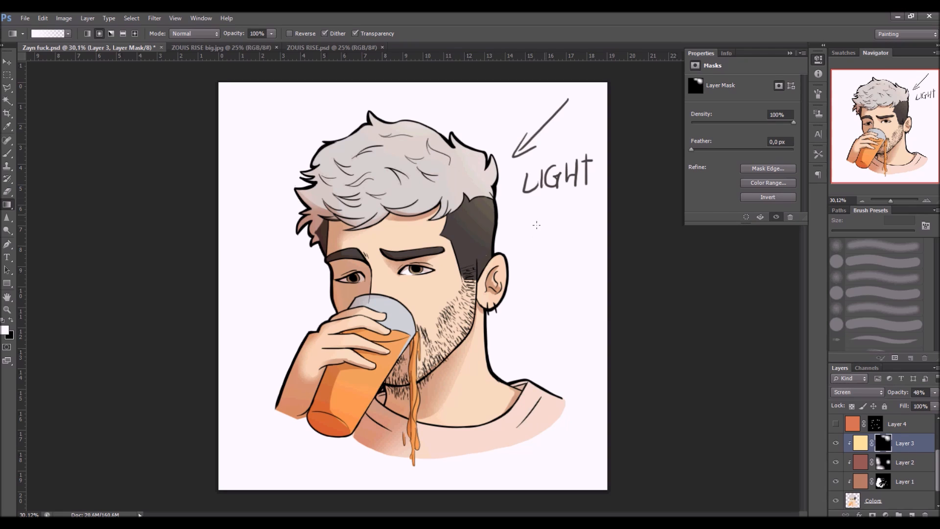
left_click_drag(934, 392, 924, 407)
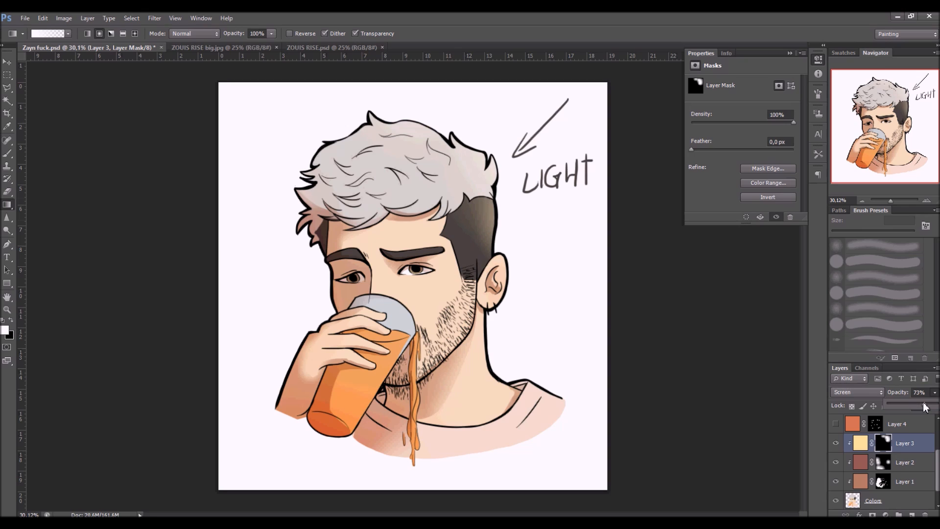
Extend Layer 3's revealed highlight with more white radial gradients along the ear, the light-side shoulder and the top and light-side edge of the hair
left_click_drag(573, 226, 475, 304)
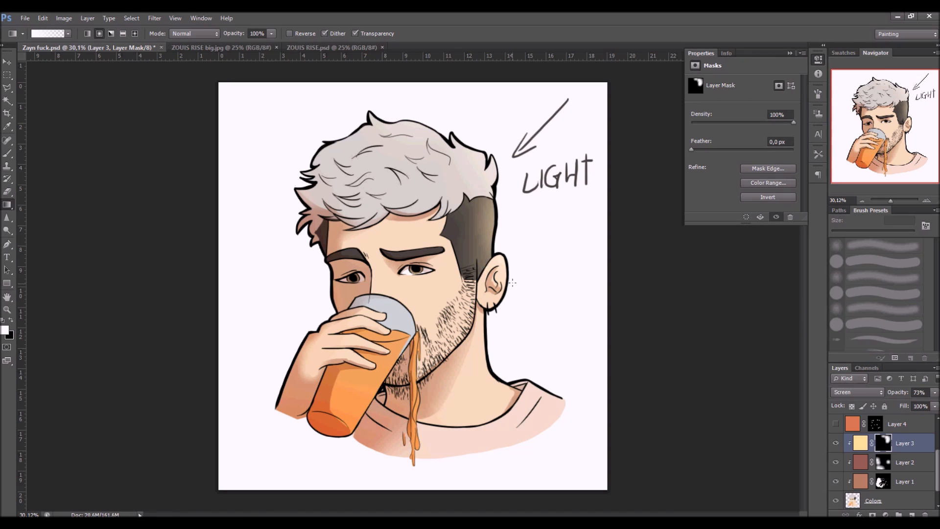
left_click_drag(526, 367, 516, 397)
mouse_move(568, 346)
left_mouse_down()
mouse_move(556, 416)
mouse_move(559, 378)
left_mouse_up()
left_click_drag(415, 156, 452, 103)
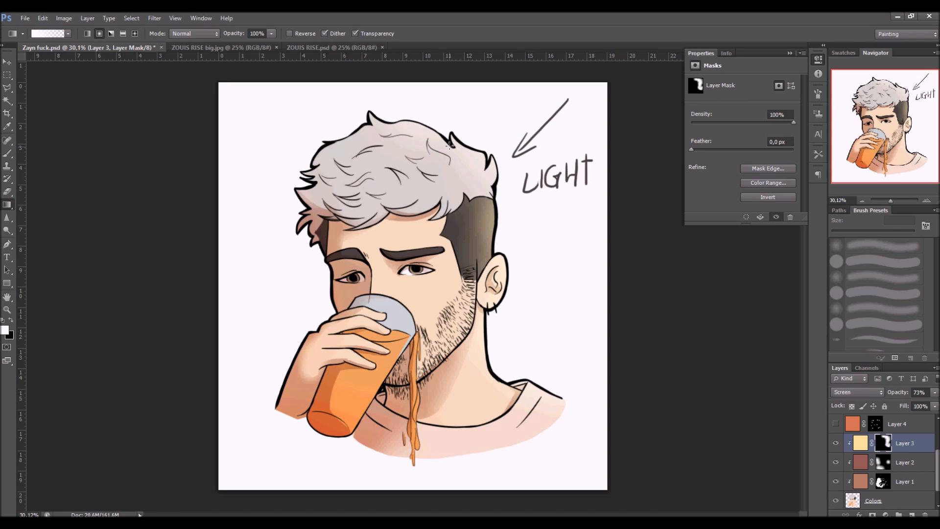
left_click_drag(399, 158, 431, 95)
left_click_drag(374, 150, 387, 94)
left_click_drag(460, 214, 520, 128)
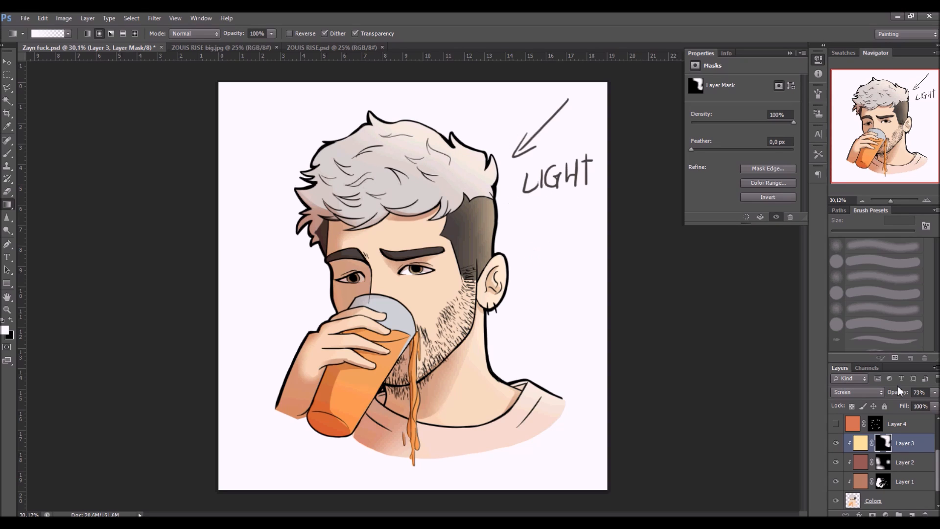
Hide Layer 5, which holds the light-direction arrow and lettering
scroll(881, 460, "up", 3)
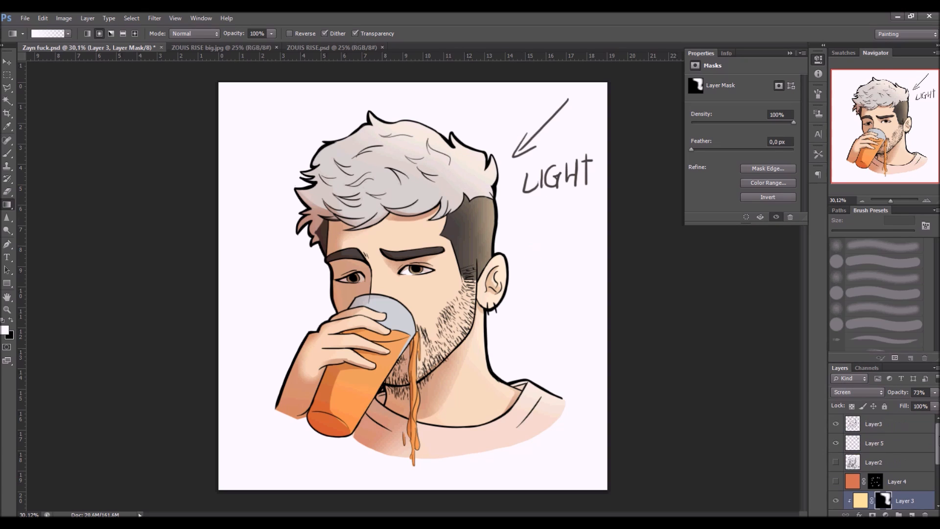
left_click(835, 442)
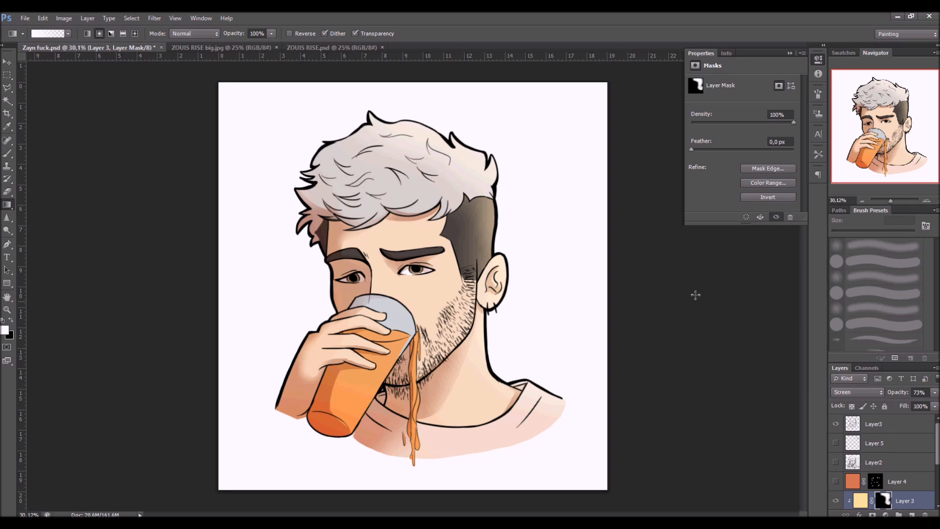
Fine-tune the opacity of the Multiply shadow on Layer 1, select Layer 2, and save the document
scroll(901, 477, "down", 3)
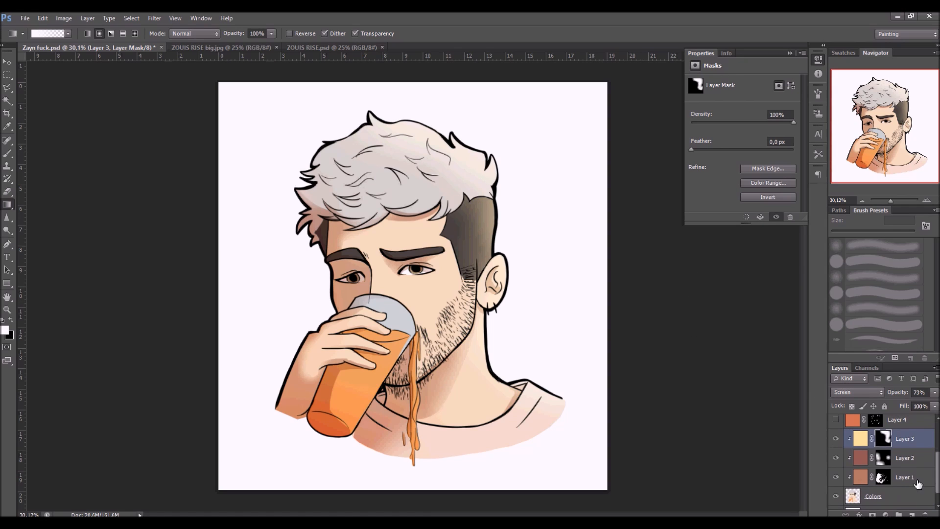
left_click(905, 475)
left_click(935, 392)
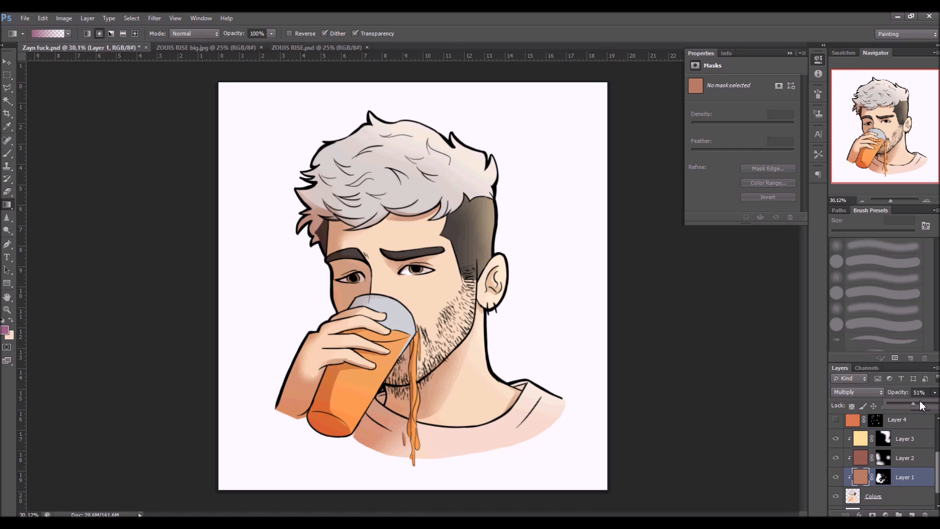
left_click_drag(916, 404, 917, 404)
key("alt+]")
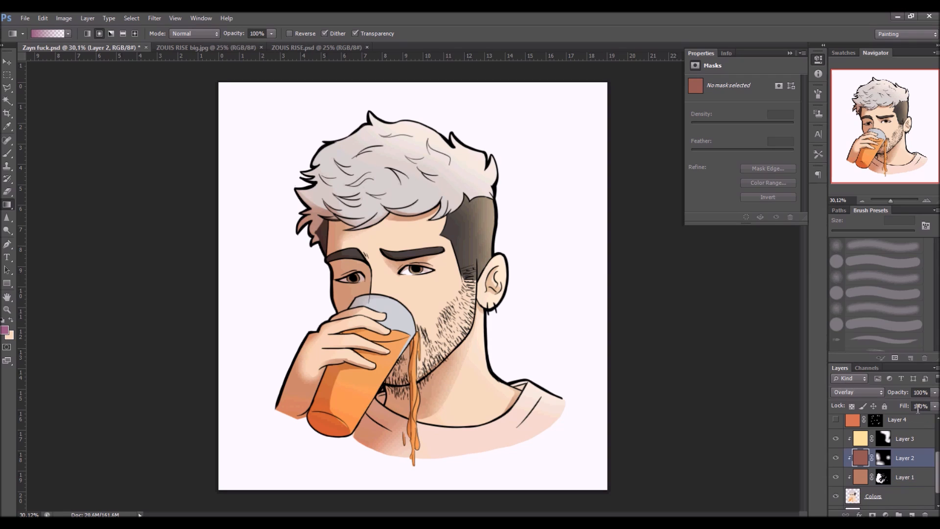
key("ctrl+s")
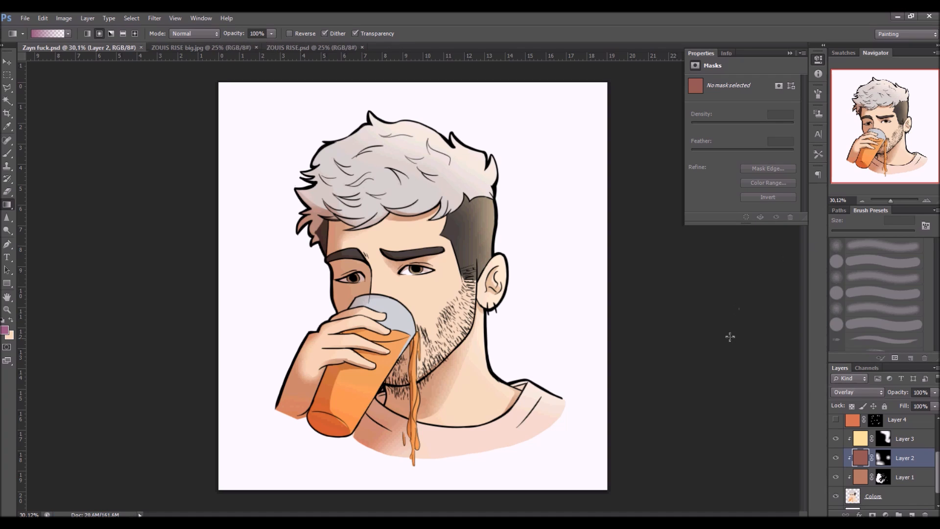